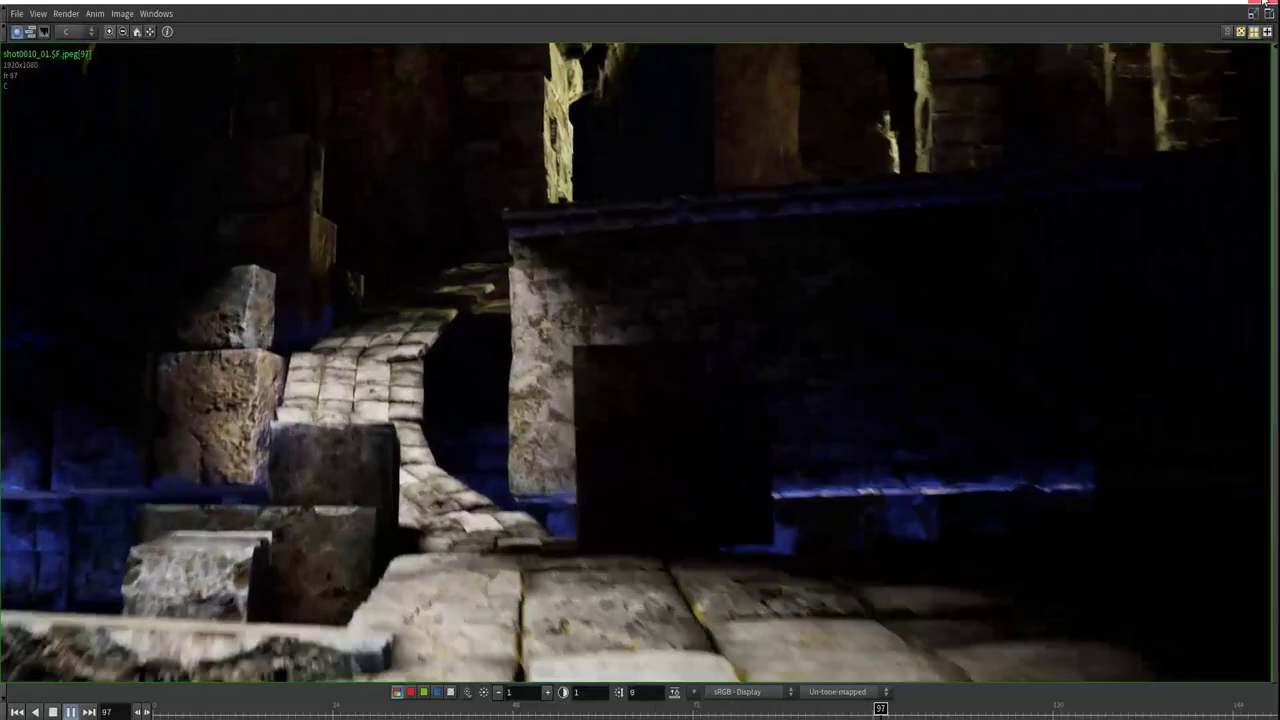
Step: Close the MPlay flipbook showing the rendered dungeon scene
{"action": "left_click", "coordinate": [1263, 4]}
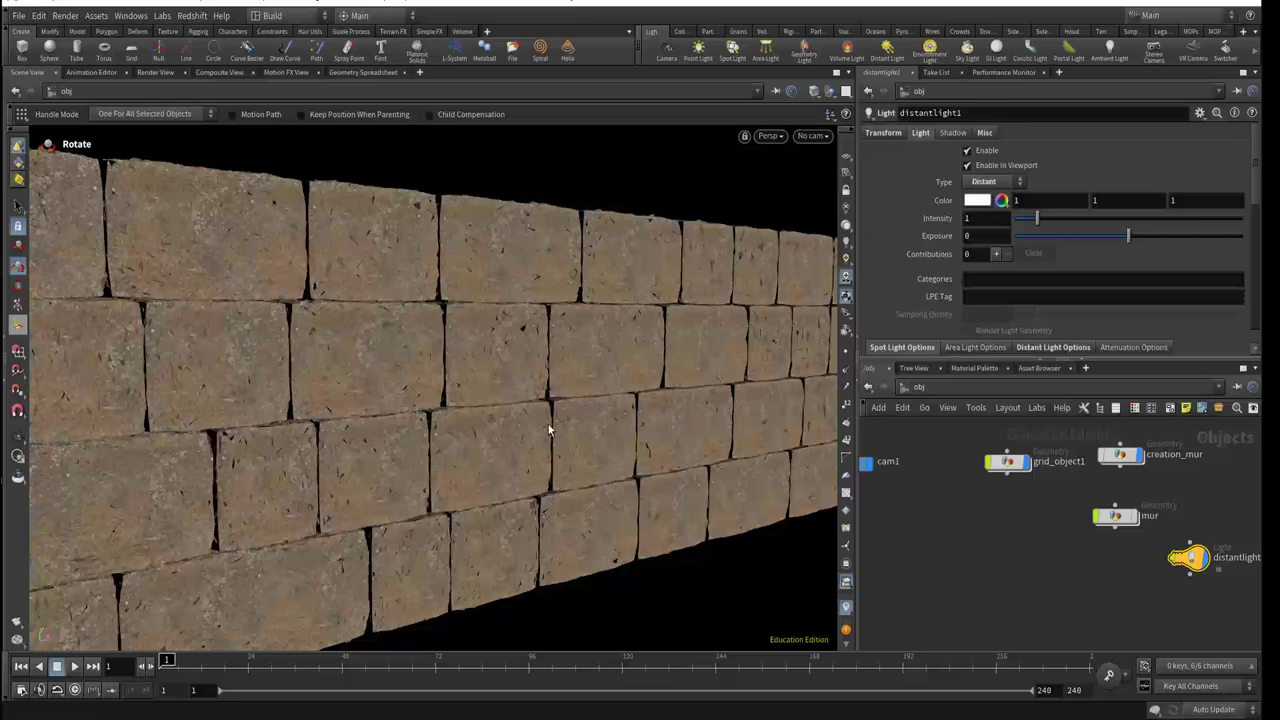
Step: Tumble the view around the textured stone wall, then select the creation_mur object
{"action": "key", "text": "Escape"}
{"action": "mouse_move", "coordinate": [543, 423]}
{"action": "left_mouse_down"}
{"action": "mouse_move", "coordinate": [551, 437]}
{"action": "mouse_move", "coordinate": [534, 423]}
{"action": "mouse_move", "coordinate": [557, 404]}
{"action": "mouse_move", "coordinate": [548, 416]}
{"action": "left_mouse_up"}
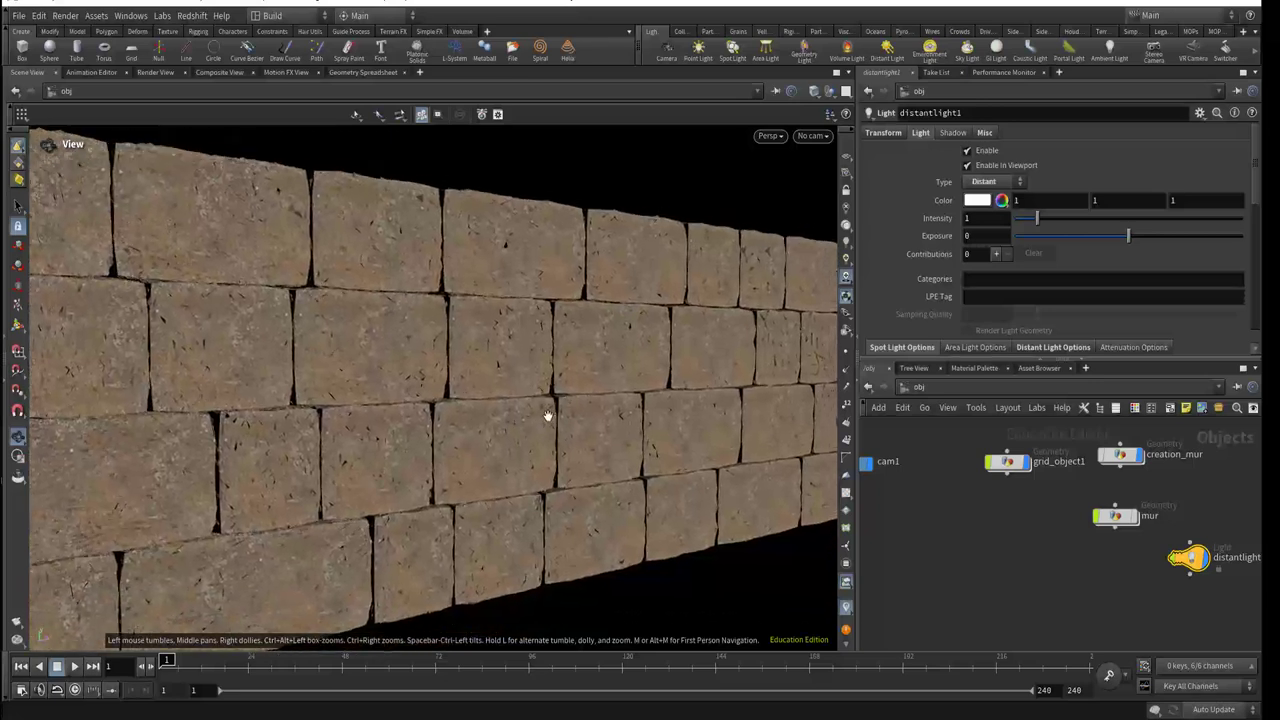
{"action": "key", "text": "r"}
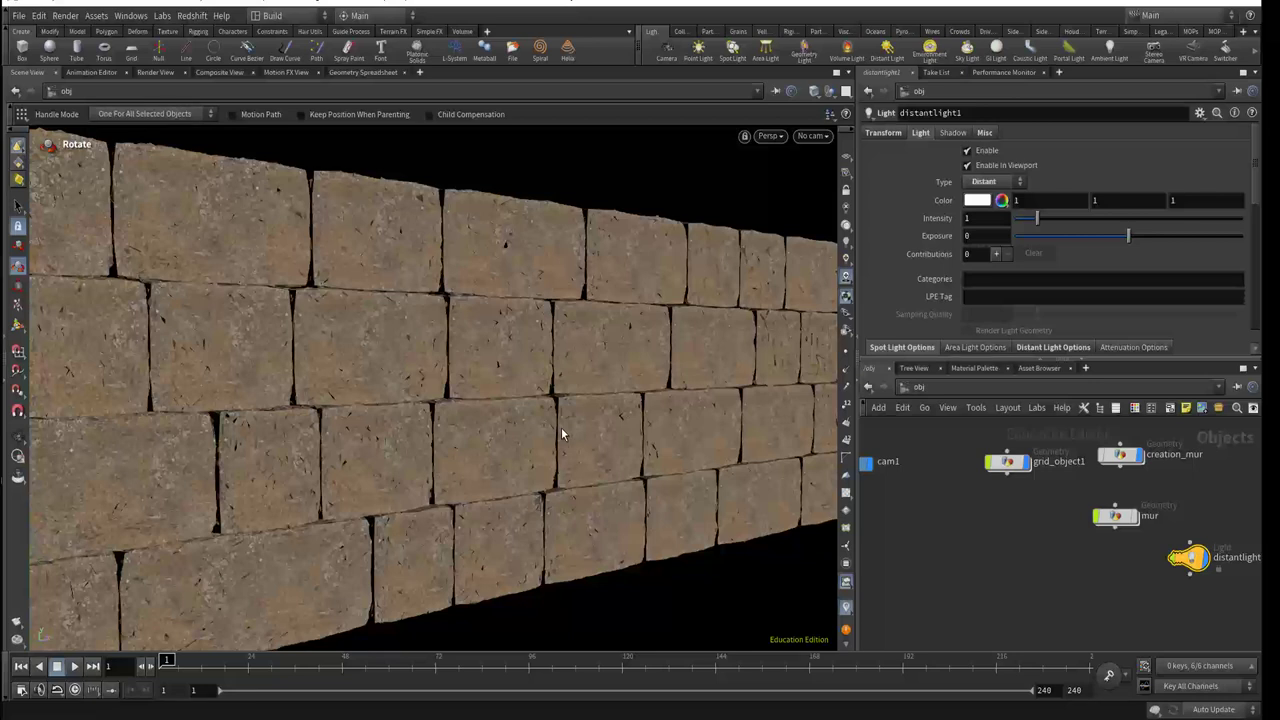
{"action": "key", "text": "Escape"}
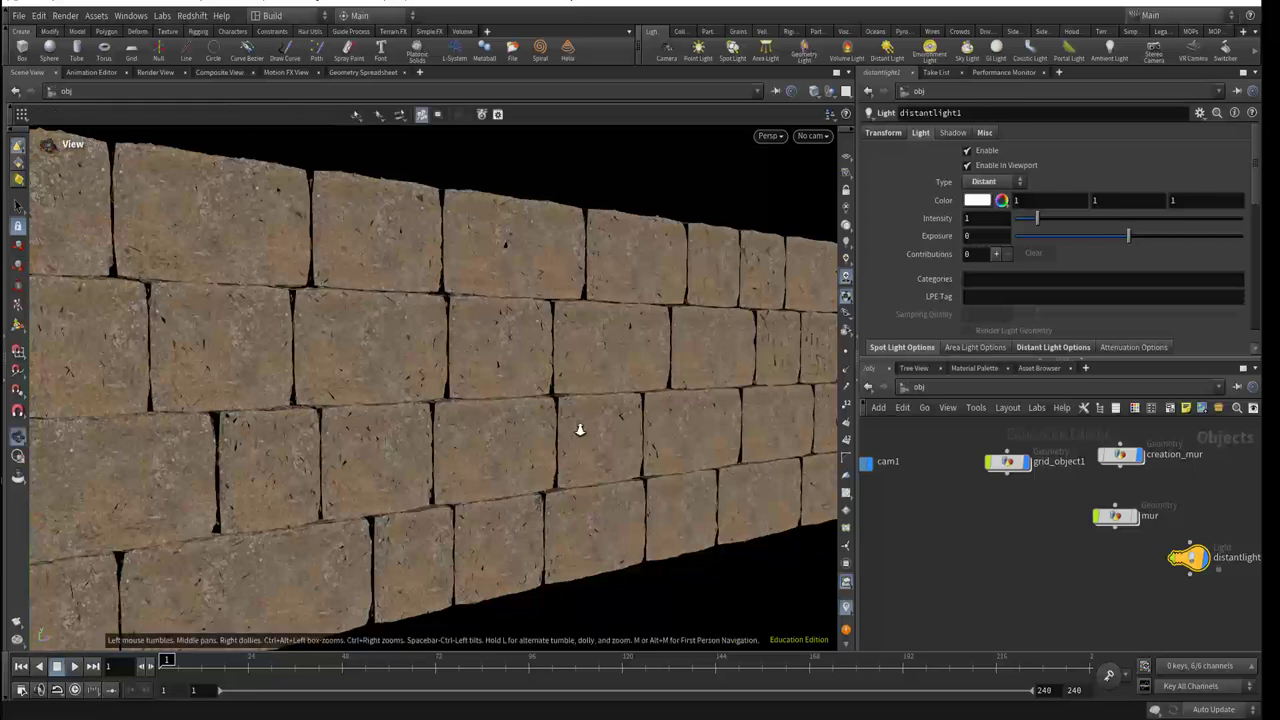
{"action": "left_click_drag", "start_coordinate": [577, 432], "coordinate": [598, 424]}
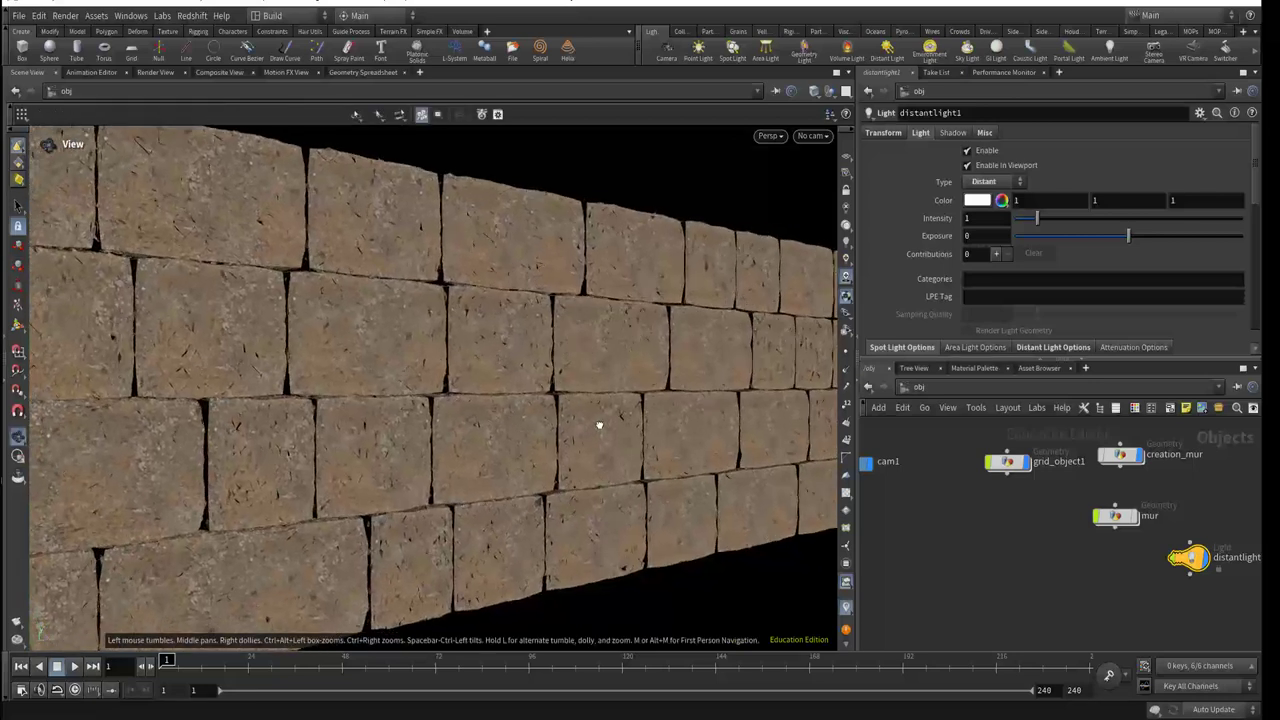
{"action": "key", "text": "r"}
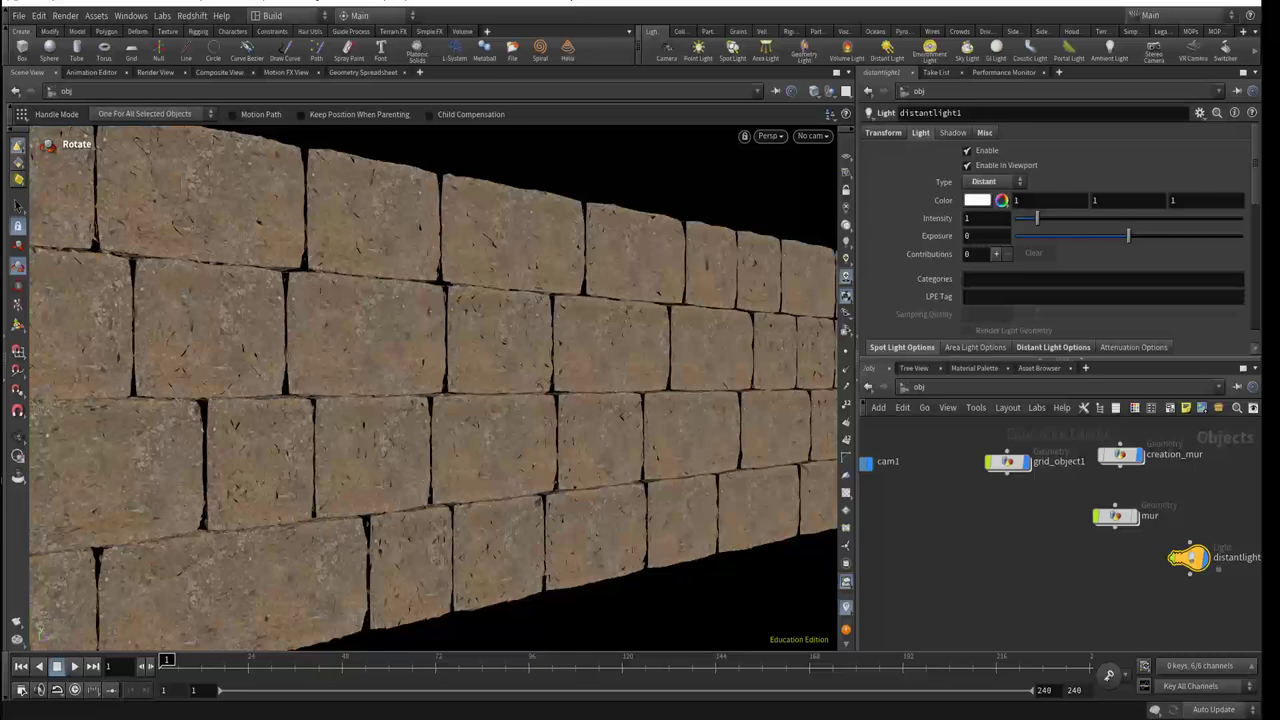
{"action": "left_click", "coordinate": [600, 350]}
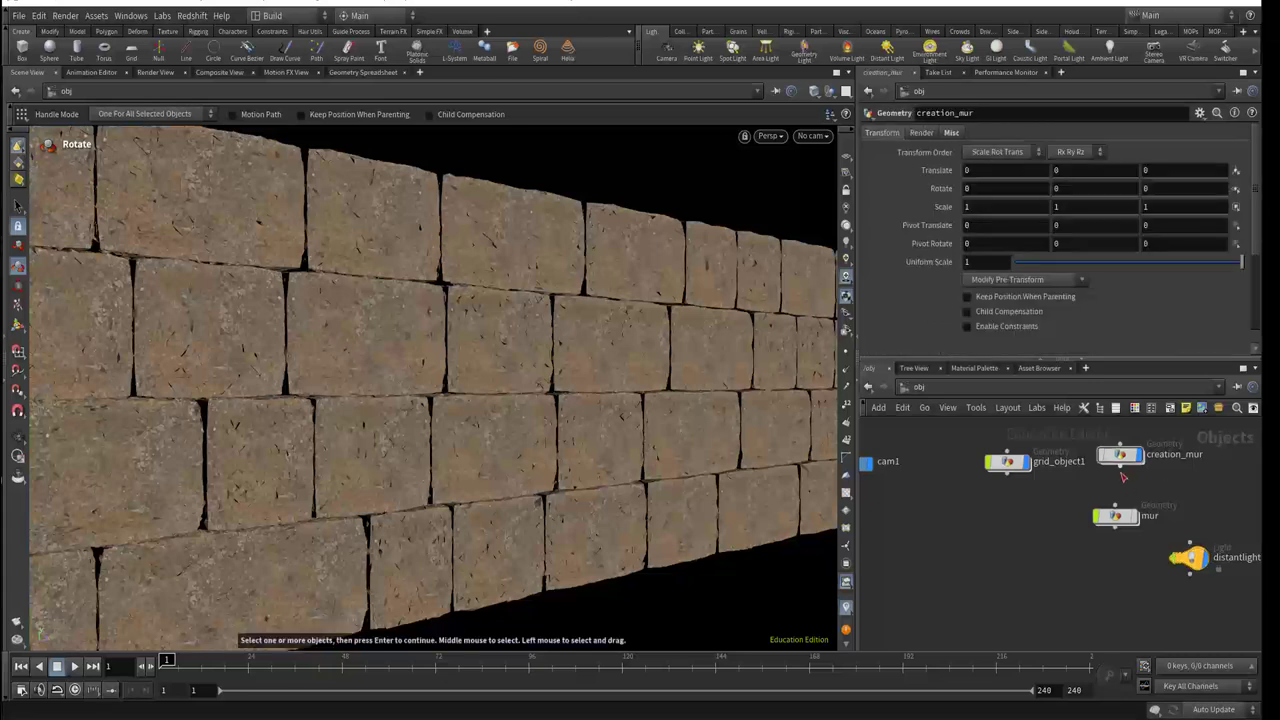
{"action": "mouse_move", "coordinate": [1121, 456]}
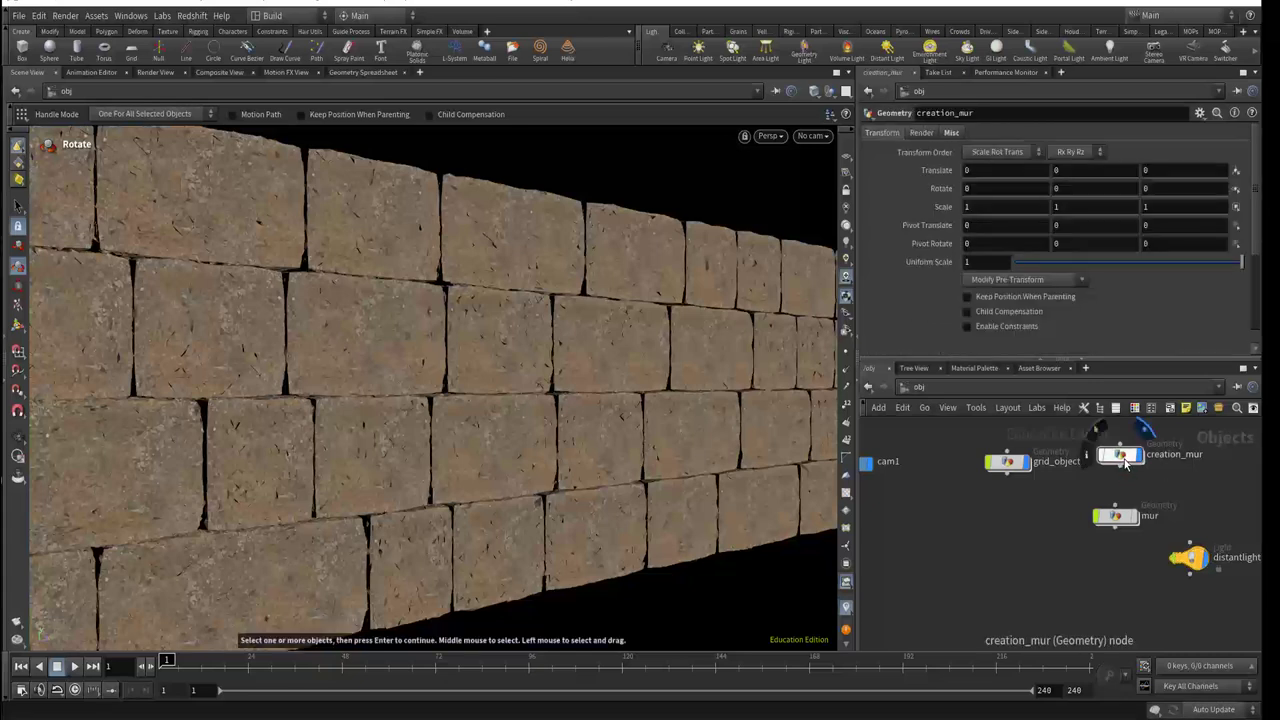
Step: Dive into creation_mur and maximize its network editor to fill the window
{"action": "double_click", "coordinate": [1120, 456]}
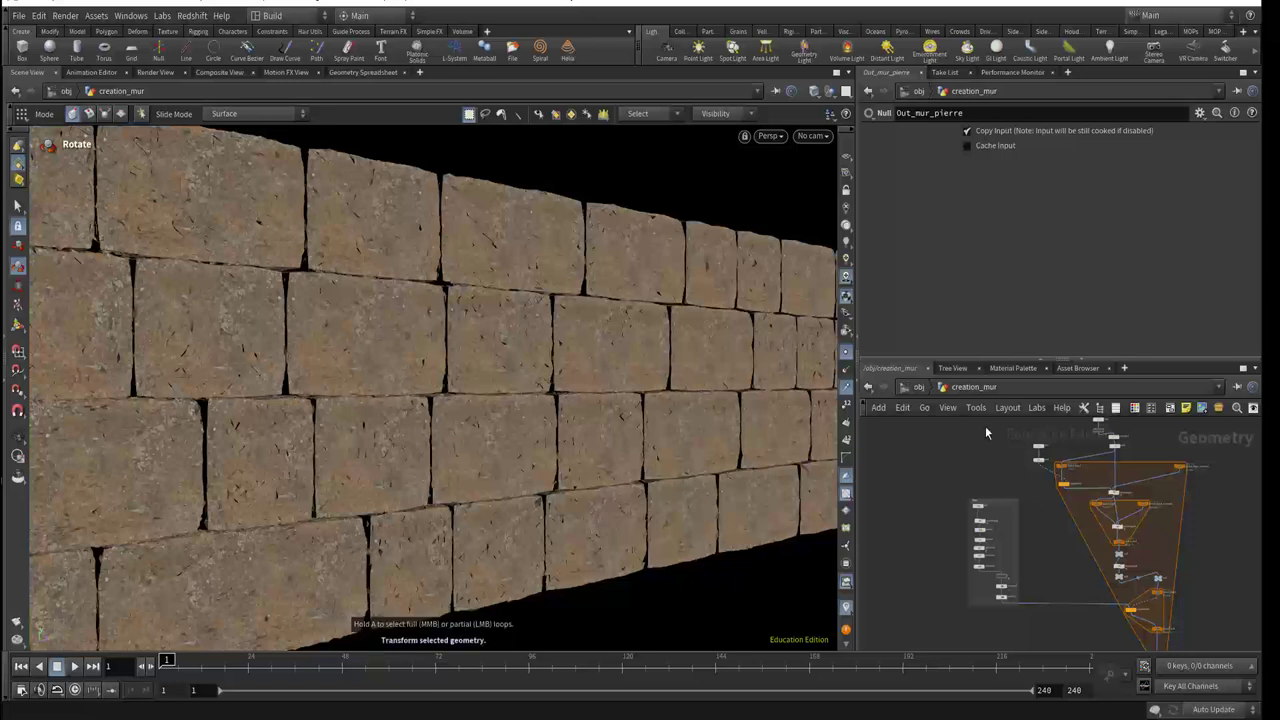
{"action": "left_click_drag", "start_coordinate": [946, 359], "coordinate": [946, 270]}
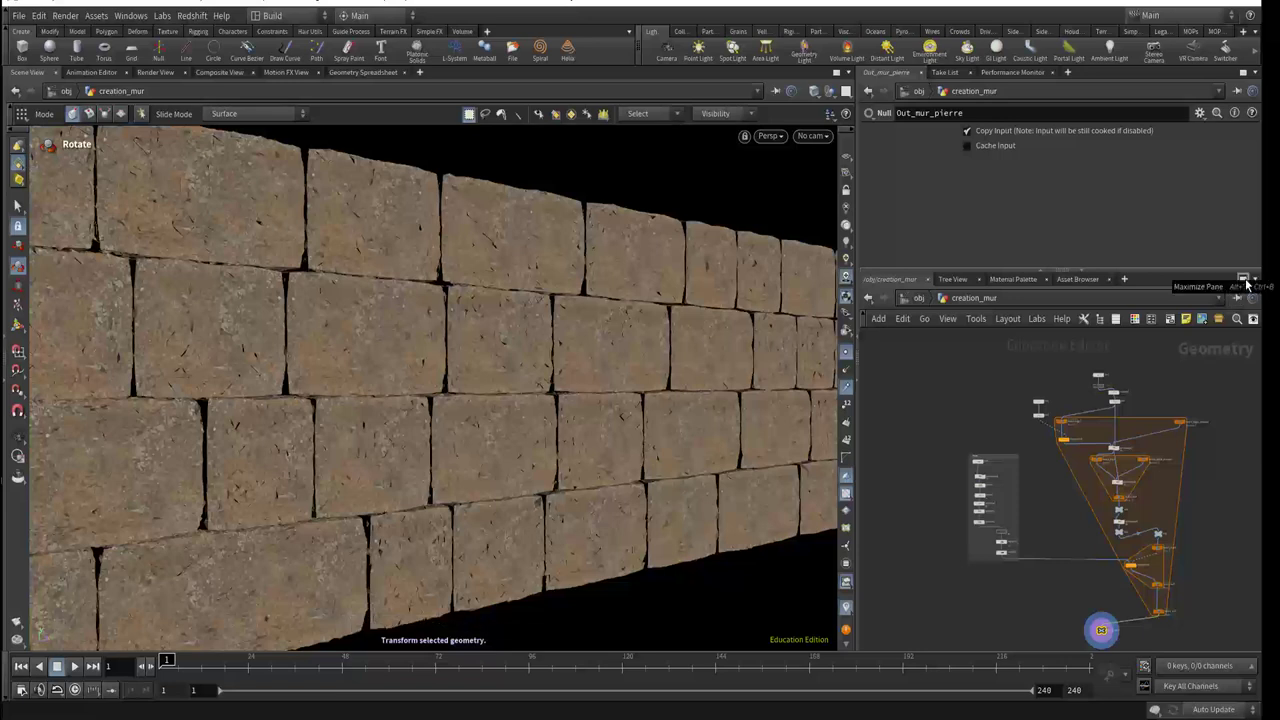
{"action": "left_click", "coordinate": [1243, 280]}
{"action": "key", "text": "h"}
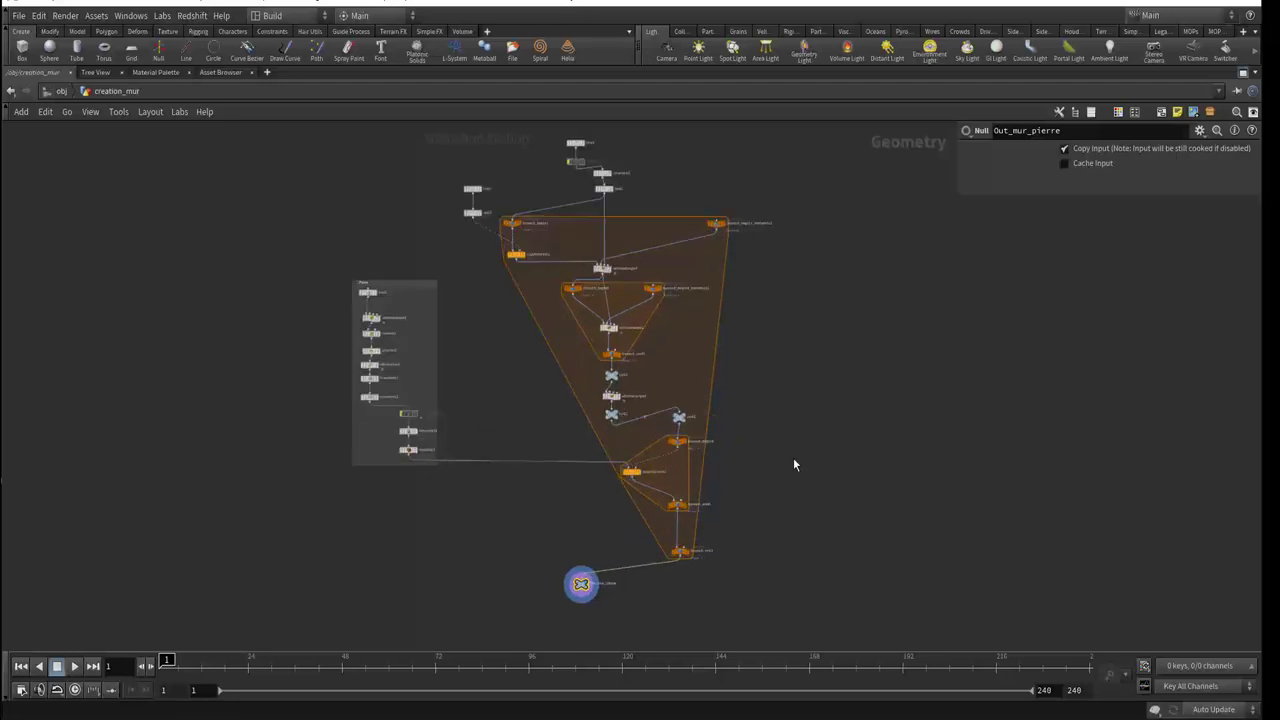
{"action": "mouse_move", "coordinate": [793, 464]}
{"action": "middle_mouse_down"}
{"action": "mouse_move", "coordinate": [950, 518]}
{"action": "mouse_move", "coordinate": [957, 600]}
{"action": "middle_mouse_up"}
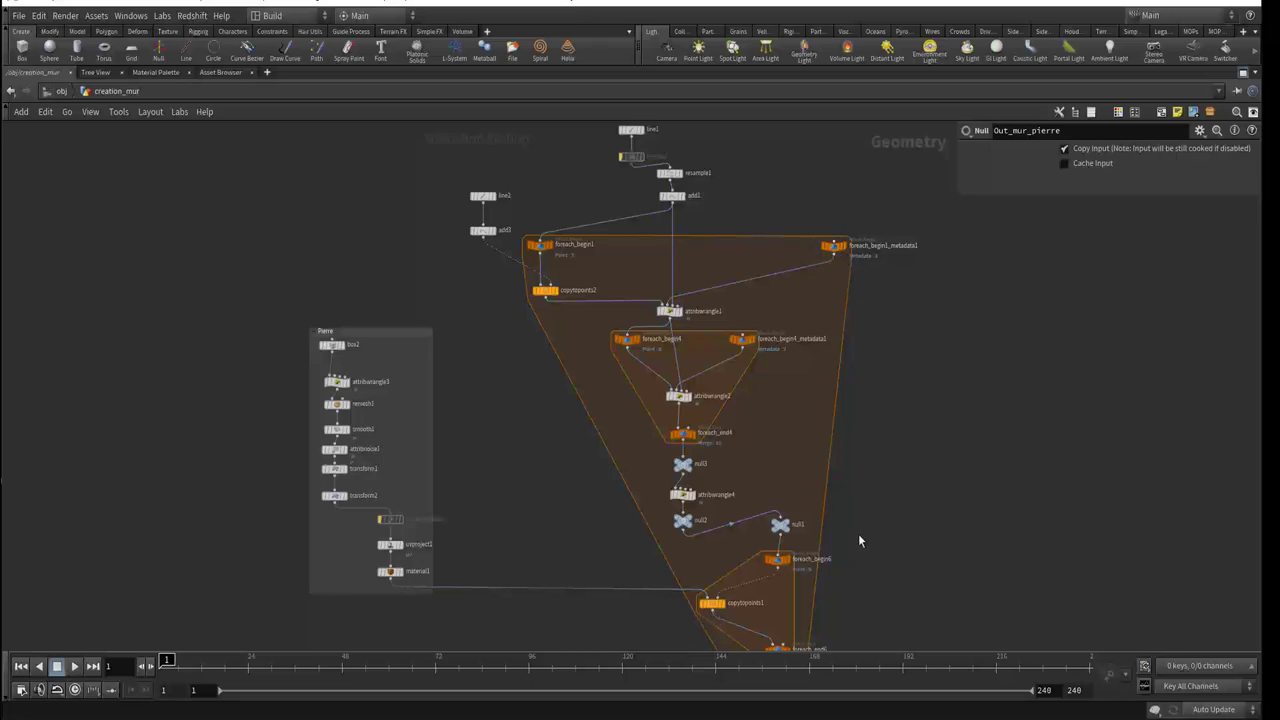
{"action": "middle_click_drag", "start_coordinate": [858, 606], "coordinate": [873, 538]}
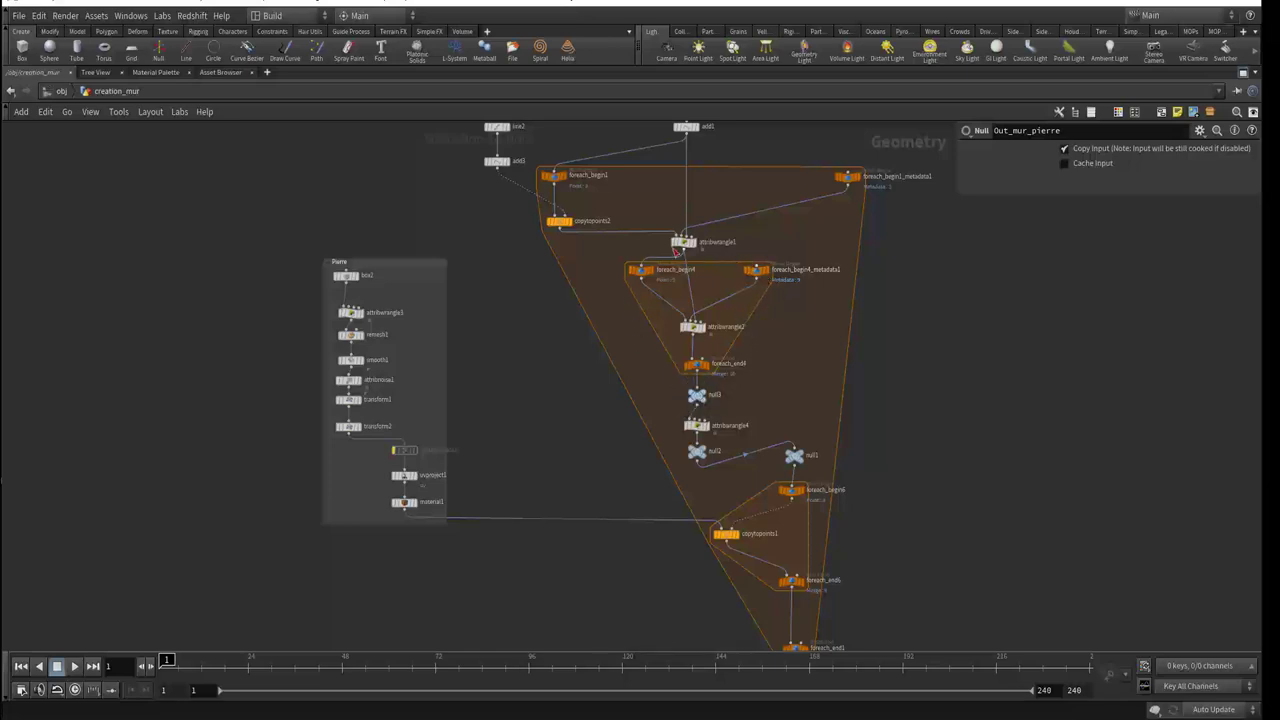
{"action": "scroll", "coordinate": [660, 305], "scroll_direction": "up", "scroll_amount": 3}
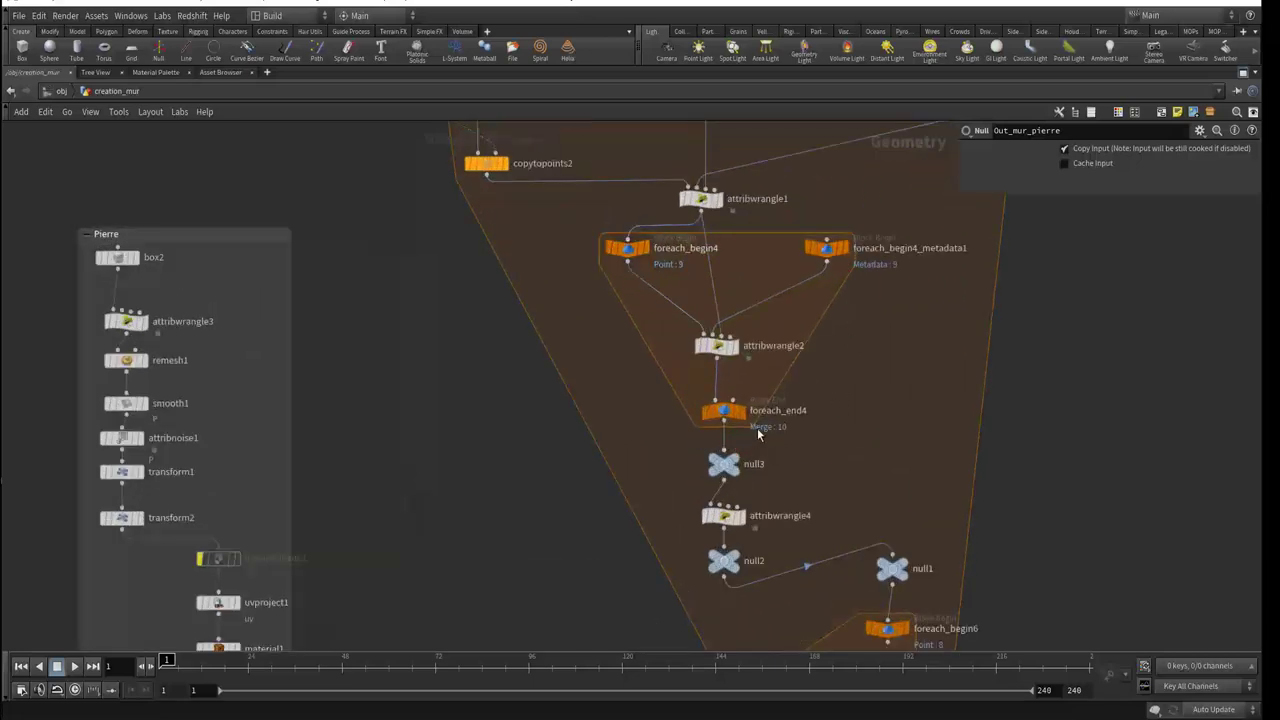
{"action": "middle_click_drag", "start_coordinate": [834, 522], "coordinate": [766, 274]}
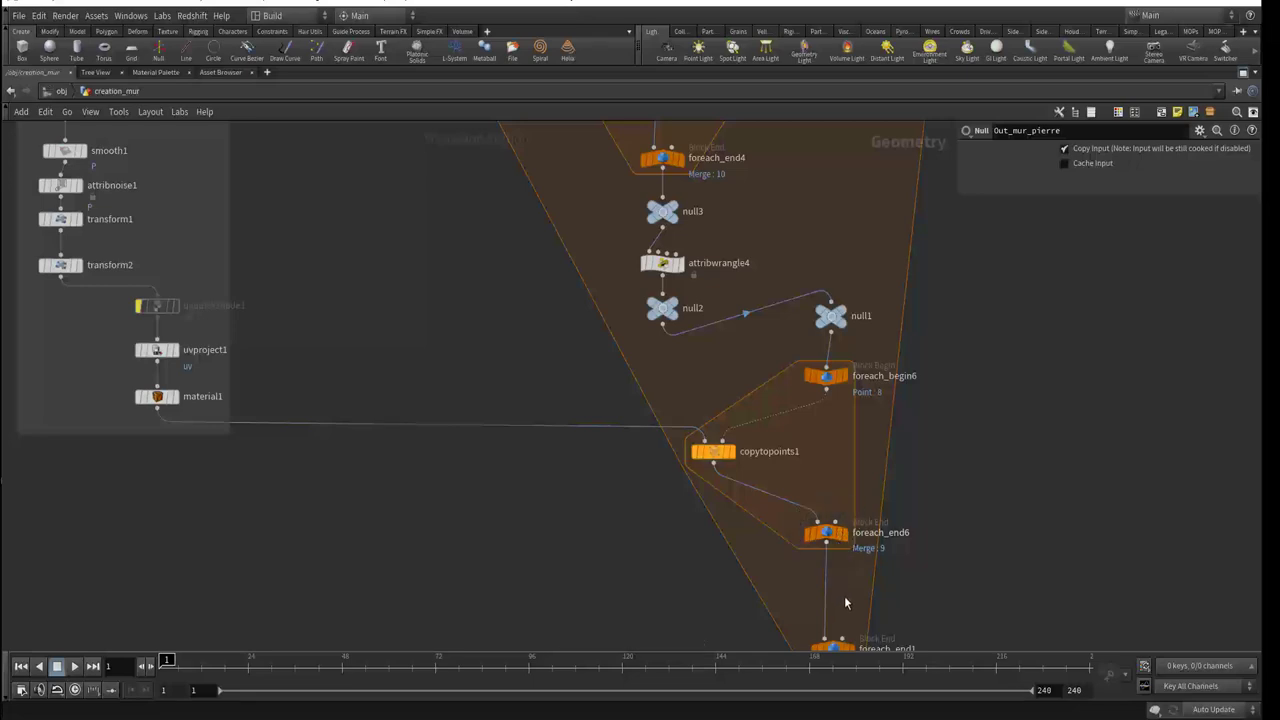
{"action": "middle_click_drag", "start_coordinate": [844, 596], "coordinate": [830, 524]}
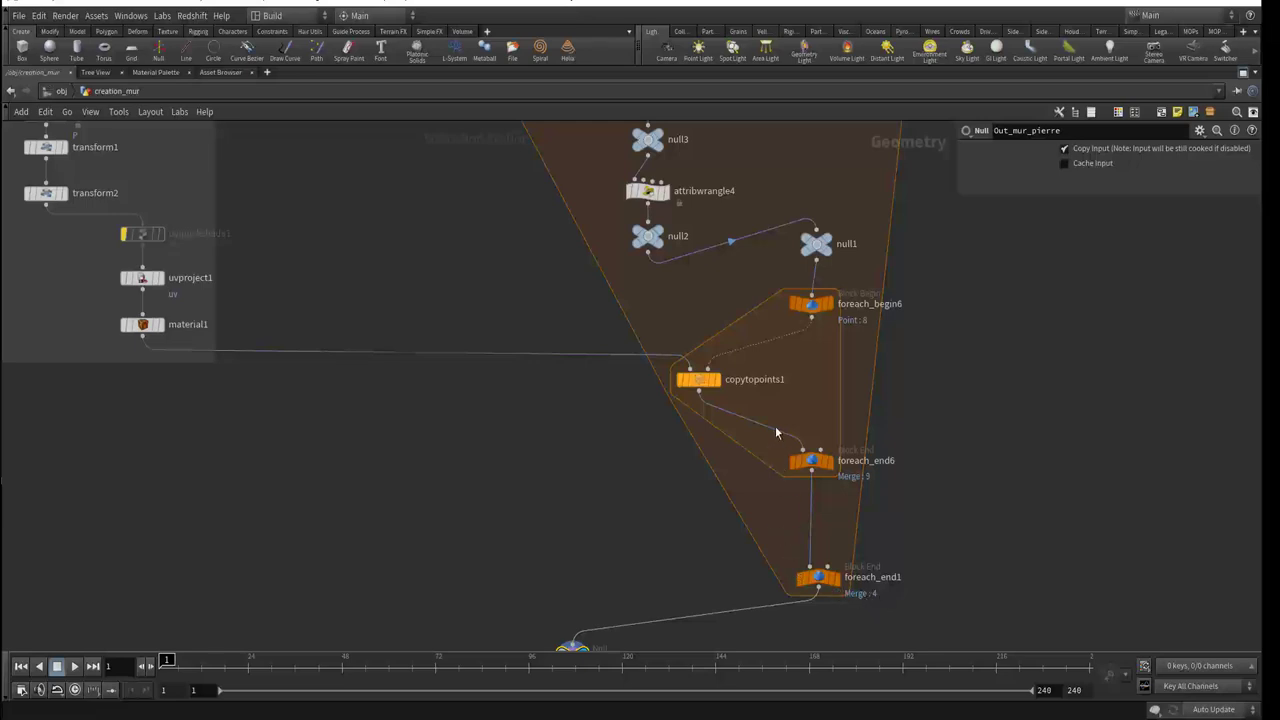
{"action": "middle_click_drag", "start_coordinate": [783, 406], "coordinate": [825, 590]}
{"action": "scroll", "coordinate": [825, 590], "scroll_direction": "down", "scroll_amount": 5}
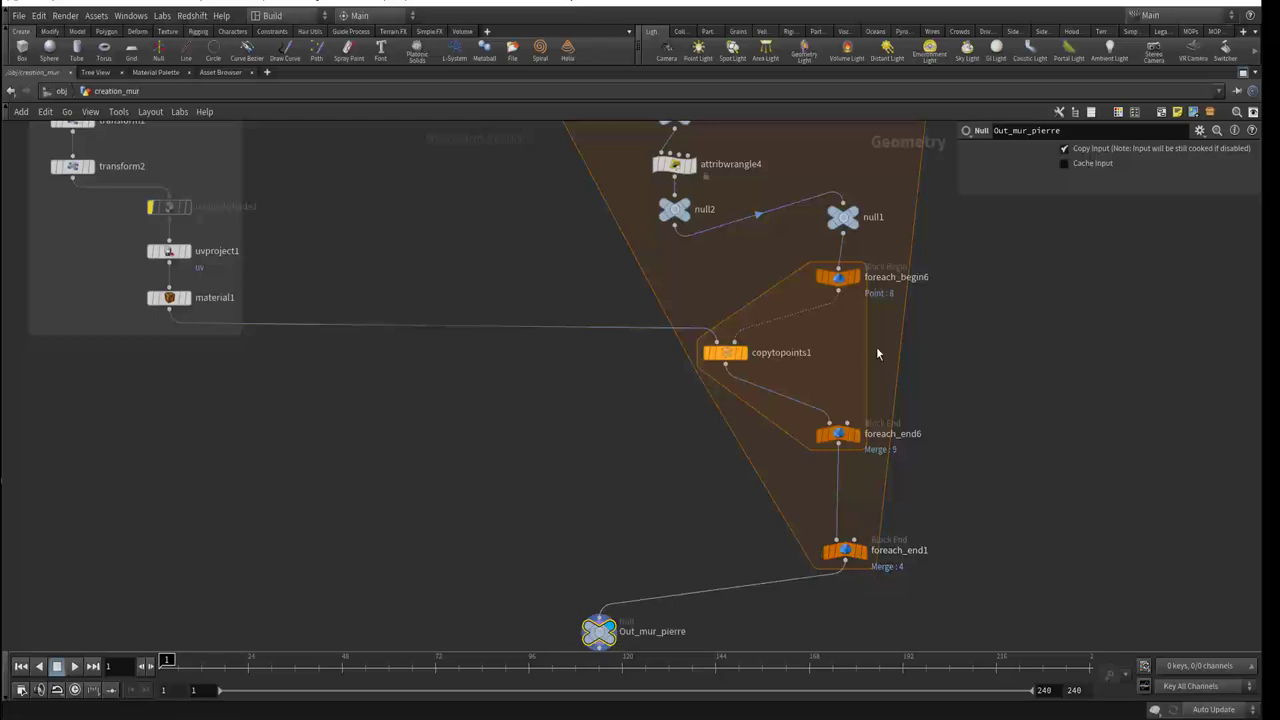
{"action": "scroll", "coordinate": [871, 349], "scroll_direction": "up", "scroll_amount": 2}
{"action": "scroll", "coordinate": [875, 420], "scroll_direction": "up", "scroll_amount": 3}
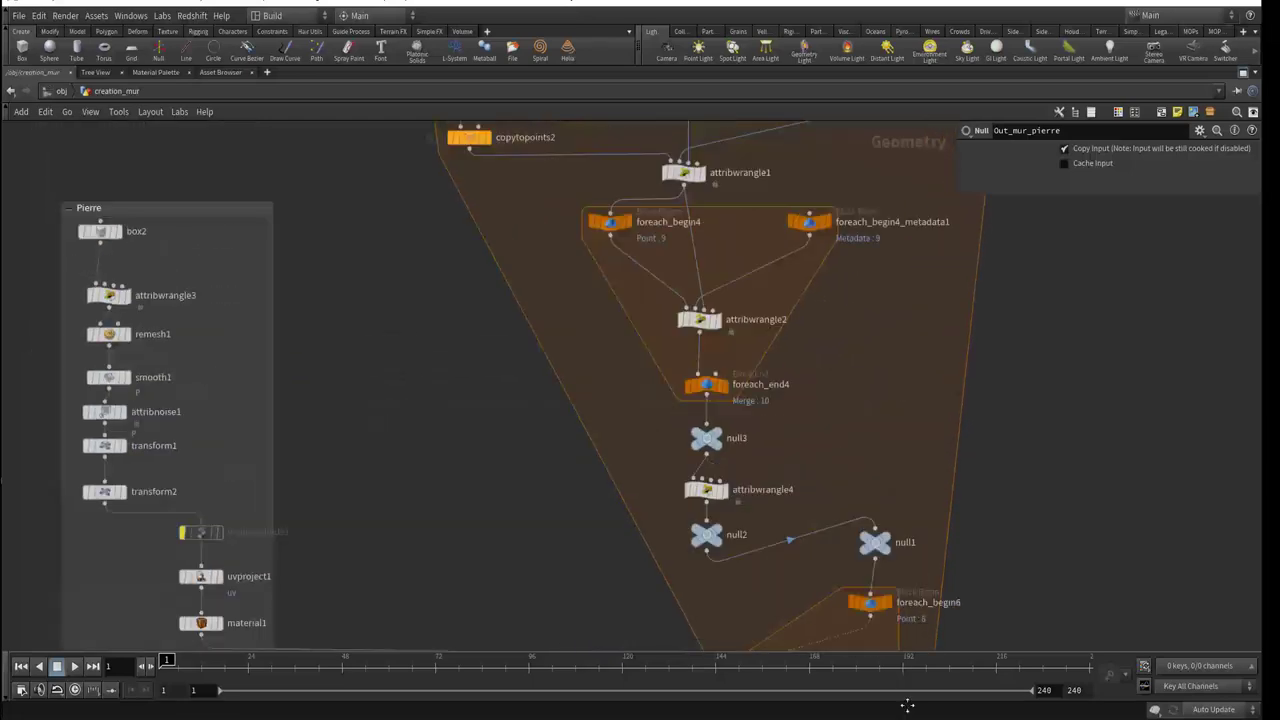
{"action": "scroll", "coordinate": [849, 478], "scroll_direction": "up", "scroll_amount": 3}
{"action": "scroll", "coordinate": [850, 540], "scroll_direction": "up", "scroll_amount": 1}
{"action": "scroll", "coordinate": [858, 620], "scroll_direction": "up", "scroll_amount": 3}
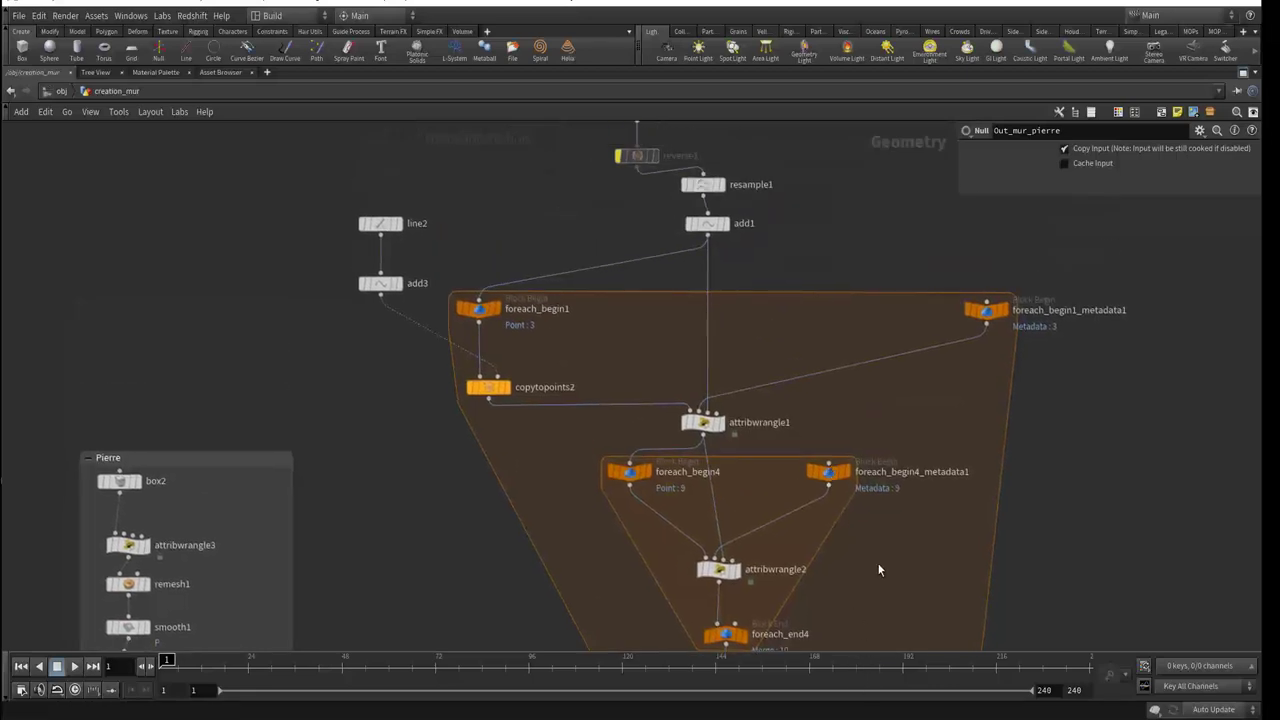
{"action": "middle_click_drag", "start_coordinate": [877, 562], "coordinate": [793, 391]}
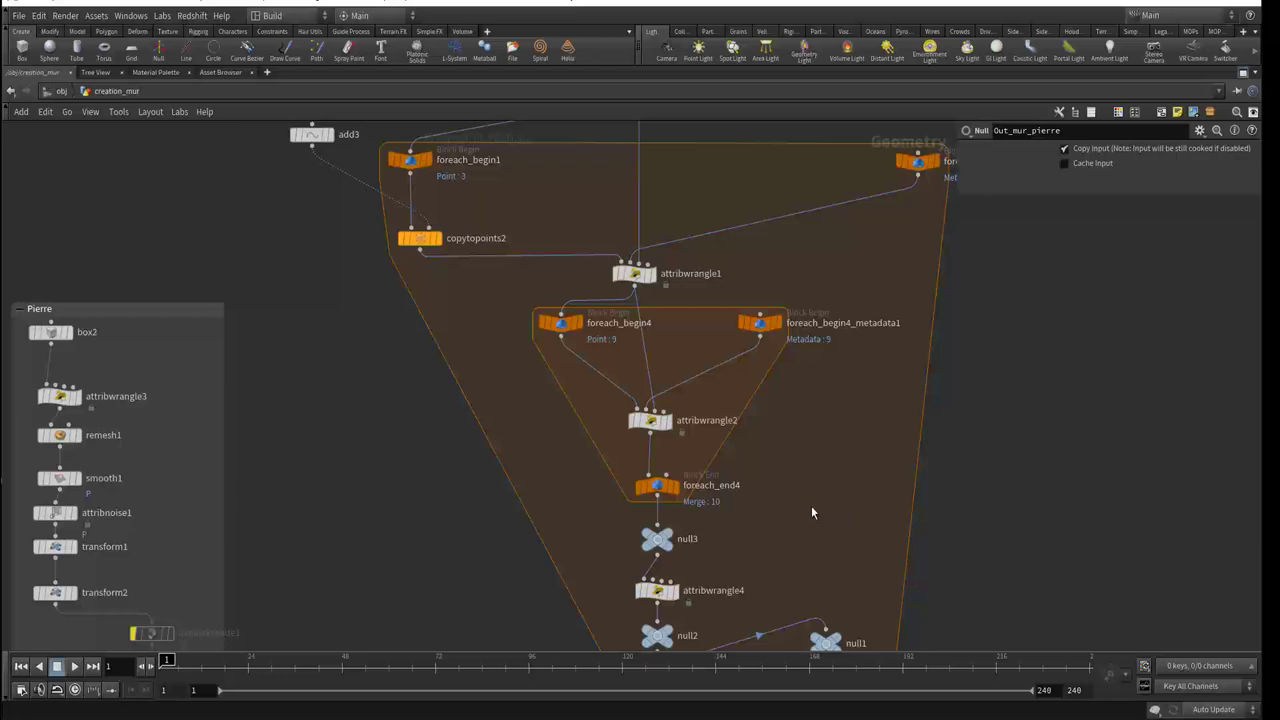
{"action": "scroll", "coordinate": [811, 510], "scroll_direction": "down", "scroll_amount": 3}
{"action": "scroll", "coordinate": [814, 517], "scroll_direction": "down", "scroll_amount": 2}
{"action": "middle_click_drag", "start_coordinate": [794, 466], "coordinate": [789, 413]}
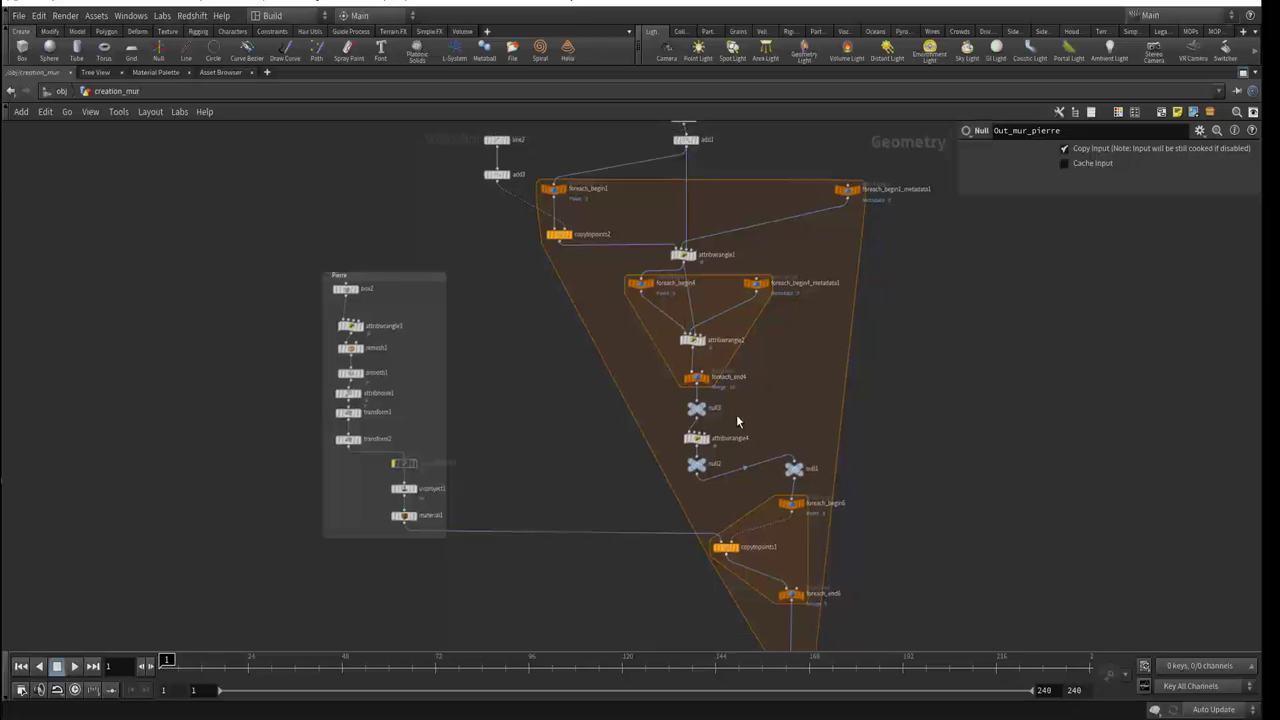
{"action": "middle_click_drag", "start_coordinate": [736, 414], "coordinate": [727, 377]}
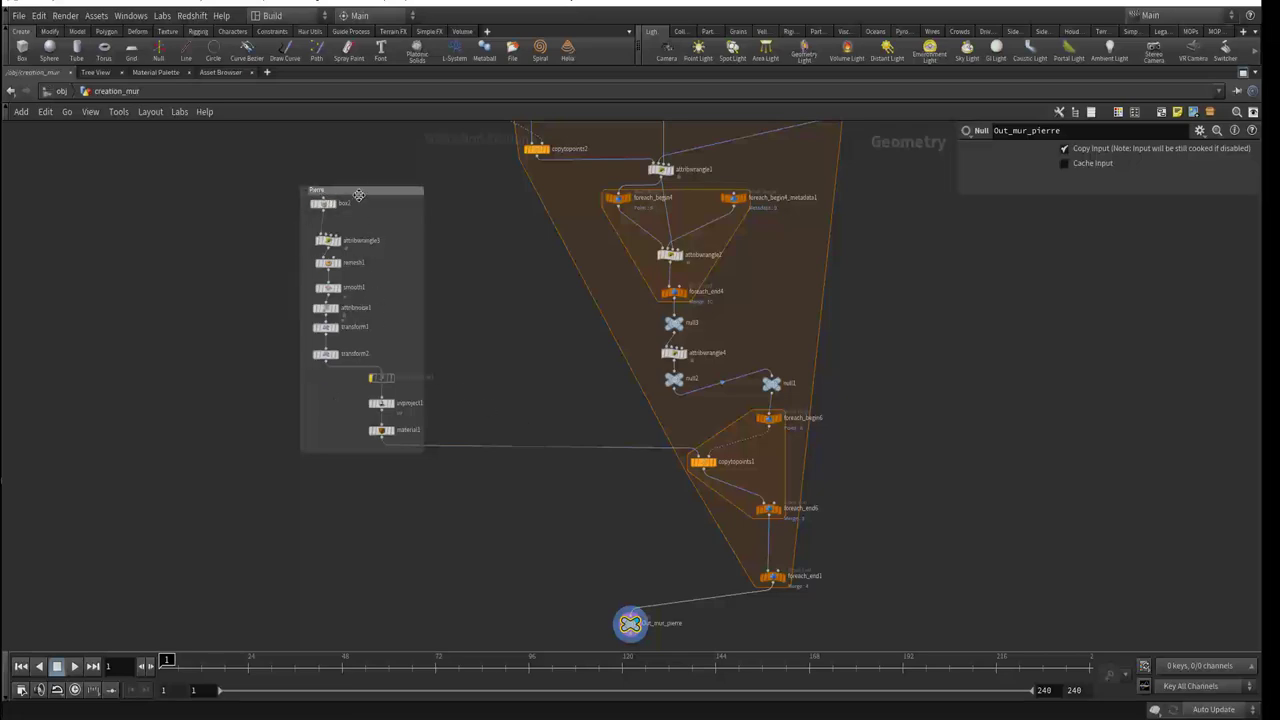
Step: Select the Pierre network box, pan through its nodes, and restore the normal layout
{"action": "left_click", "coordinate": [358, 195]}
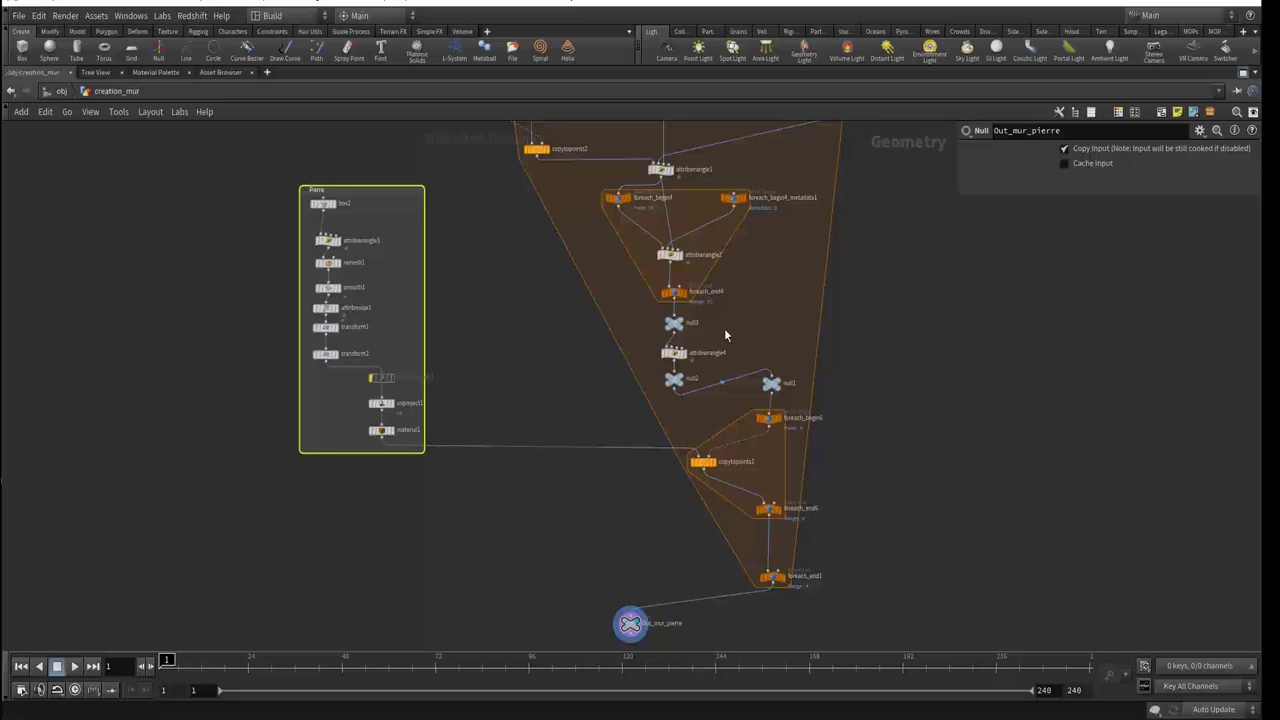
{"action": "middle_click_drag", "start_coordinate": [725, 335], "coordinate": [755, 421]}
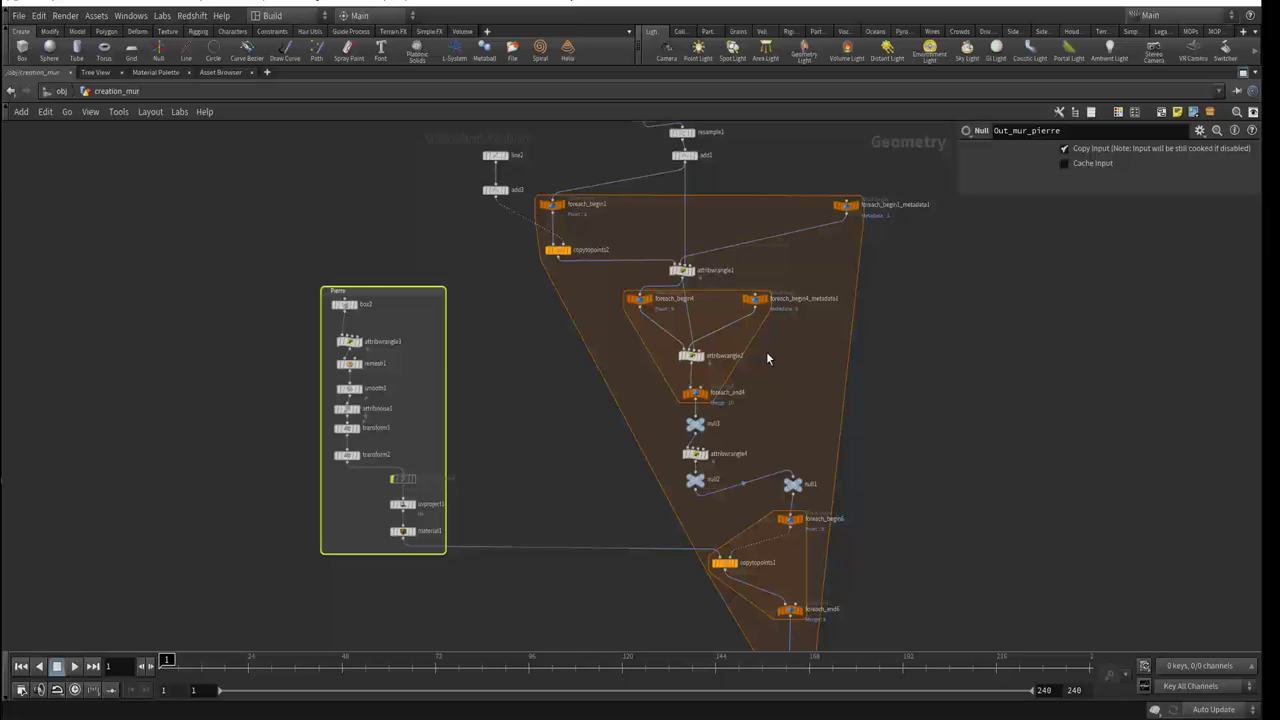
{"action": "middle_click_drag", "start_coordinate": [773, 356], "coordinate": [794, 420]}
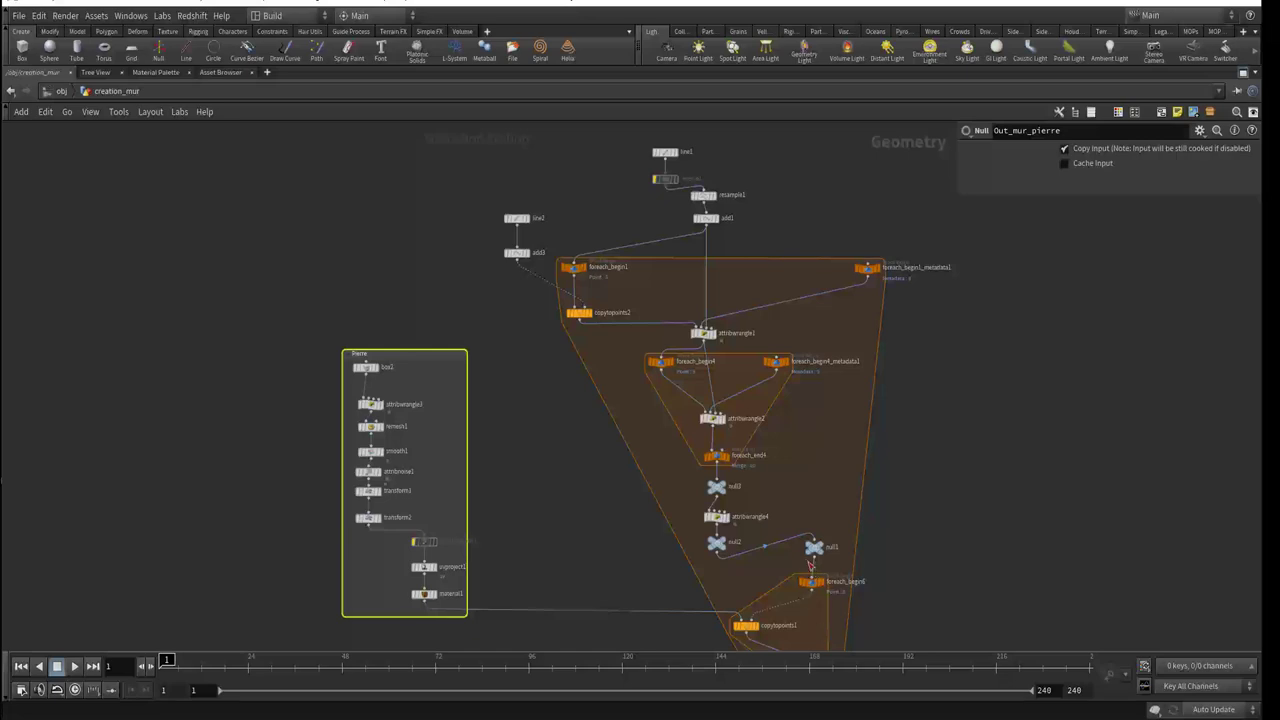
{"action": "mouse_move", "coordinate": [792, 524]}
{"action": "middle_mouse_down"}
{"action": "mouse_move", "coordinate": [764, 404]}
{"action": "mouse_move", "coordinate": [766, 418]}
{"action": "middle_mouse_up"}
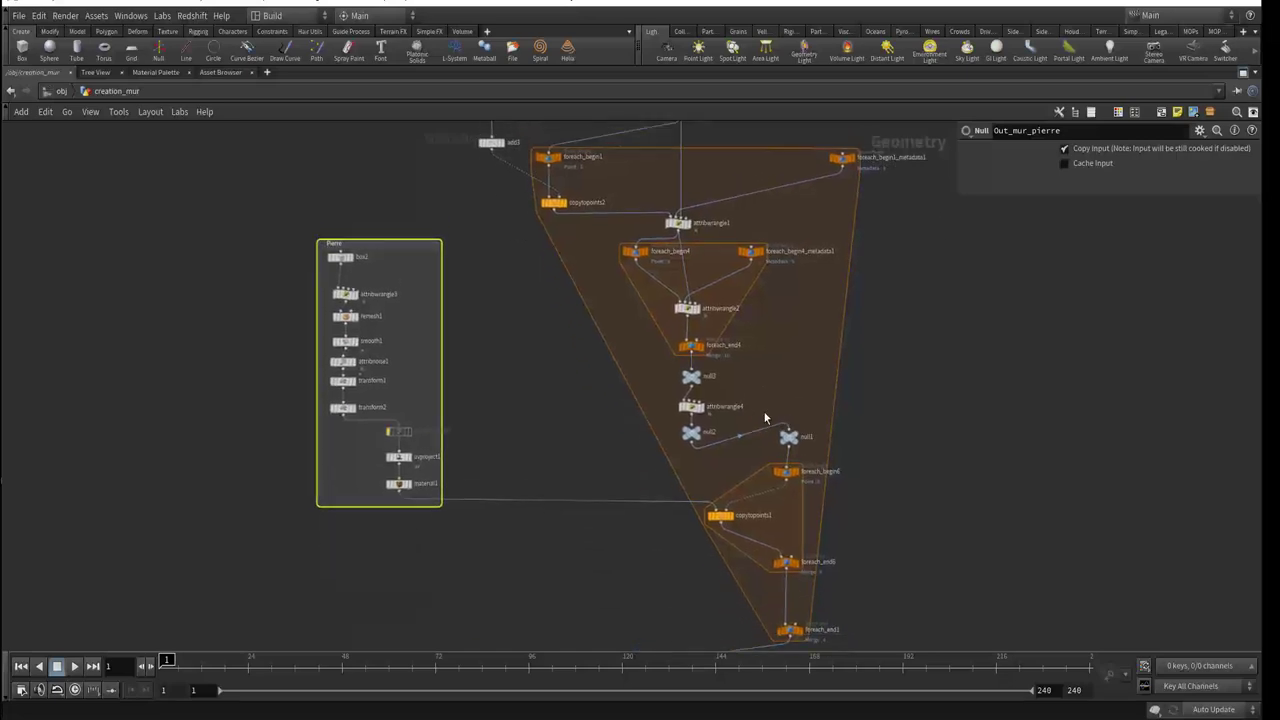
{"action": "left_click", "coordinate": [1243, 73]}
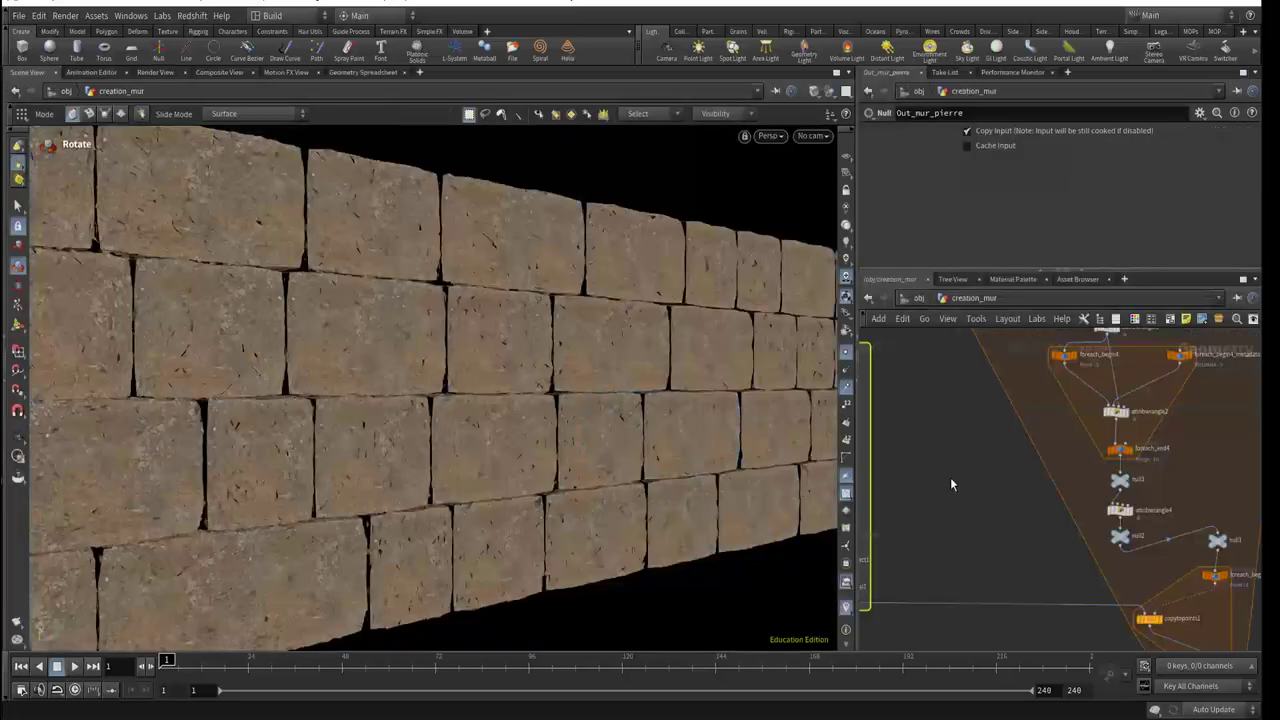
{"action": "scroll", "coordinate": [963, 485], "scroll_direction": "down", "scroll_amount": 3}
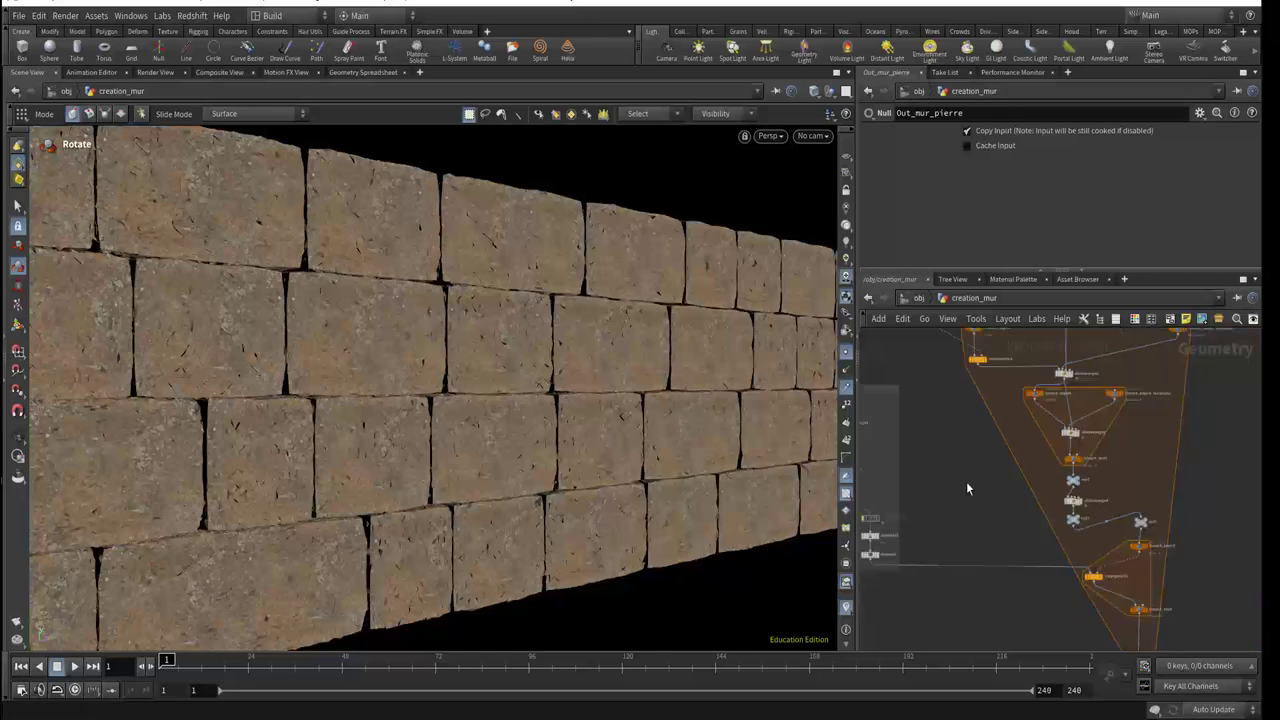
{"action": "scroll", "coordinate": [965, 485], "scroll_direction": "down", "scroll_amount": 2}
{"action": "key", "text": "Escape"}
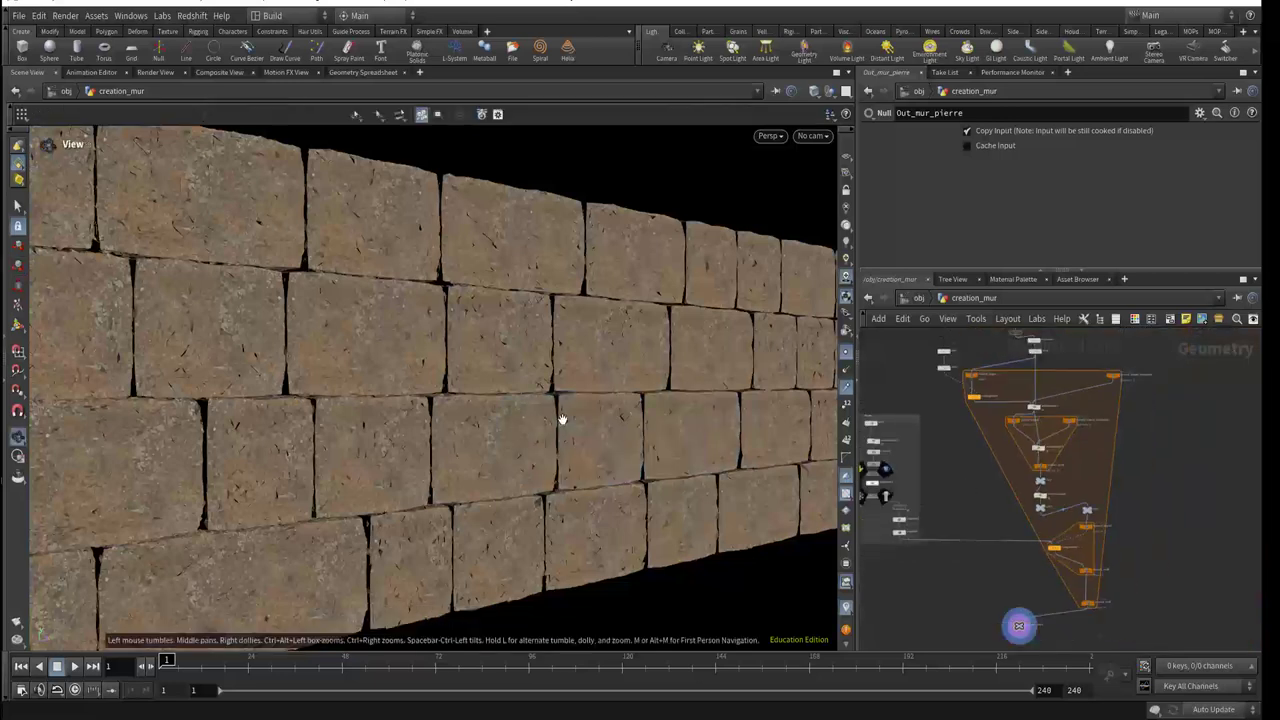
{"action": "mouse_move", "coordinate": [560, 423]}
{"action": "left_mouse_down"}
{"action": "mouse_move", "coordinate": [355, 383]}
{"action": "mouse_move", "coordinate": [457, 394]}
{"action": "mouse_move", "coordinate": [438, 430]}
{"action": "left_mouse_up"}
{"action": "key", "text": "r"}
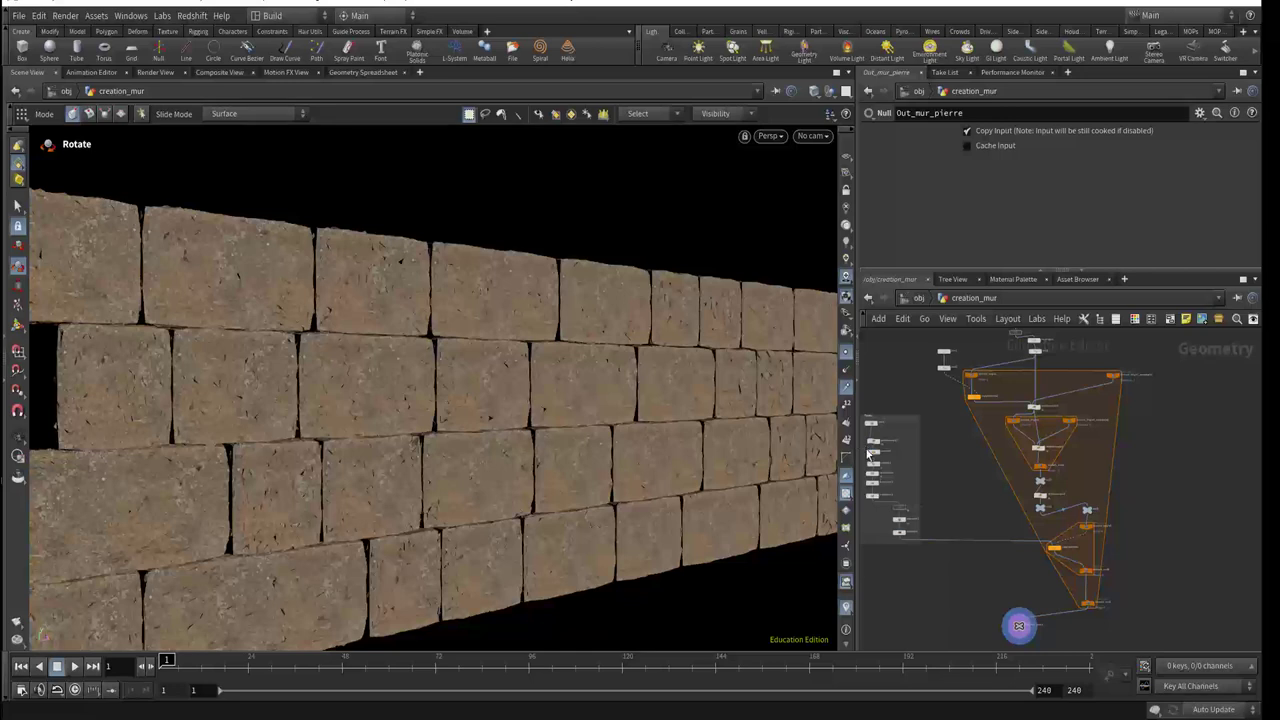
{"action": "key", "text": "Escape"}
{"action": "mouse_move", "coordinate": [748, 428]}
{"action": "left_mouse_down"}
{"action": "mouse_move", "coordinate": [790, 440]}
{"action": "mouse_move", "coordinate": [686, 434]}
{"action": "mouse_move", "coordinate": [789, 428]}
{"action": "mouse_move", "coordinate": [729, 409]}
{"action": "mouse_move", "coordinate": [708, 418]}
{"action": "left_mouse_up"}
{"action": "key", "text": "r"}
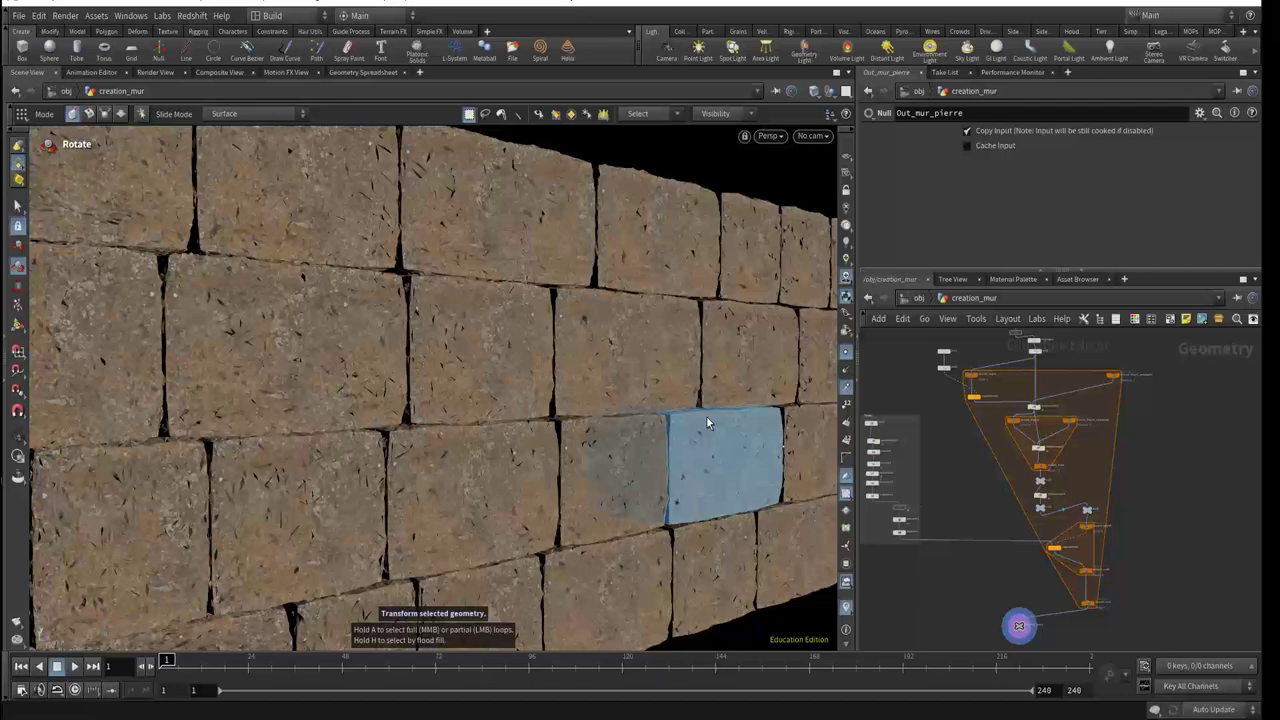
{"action": "key", "text": "Escape"}
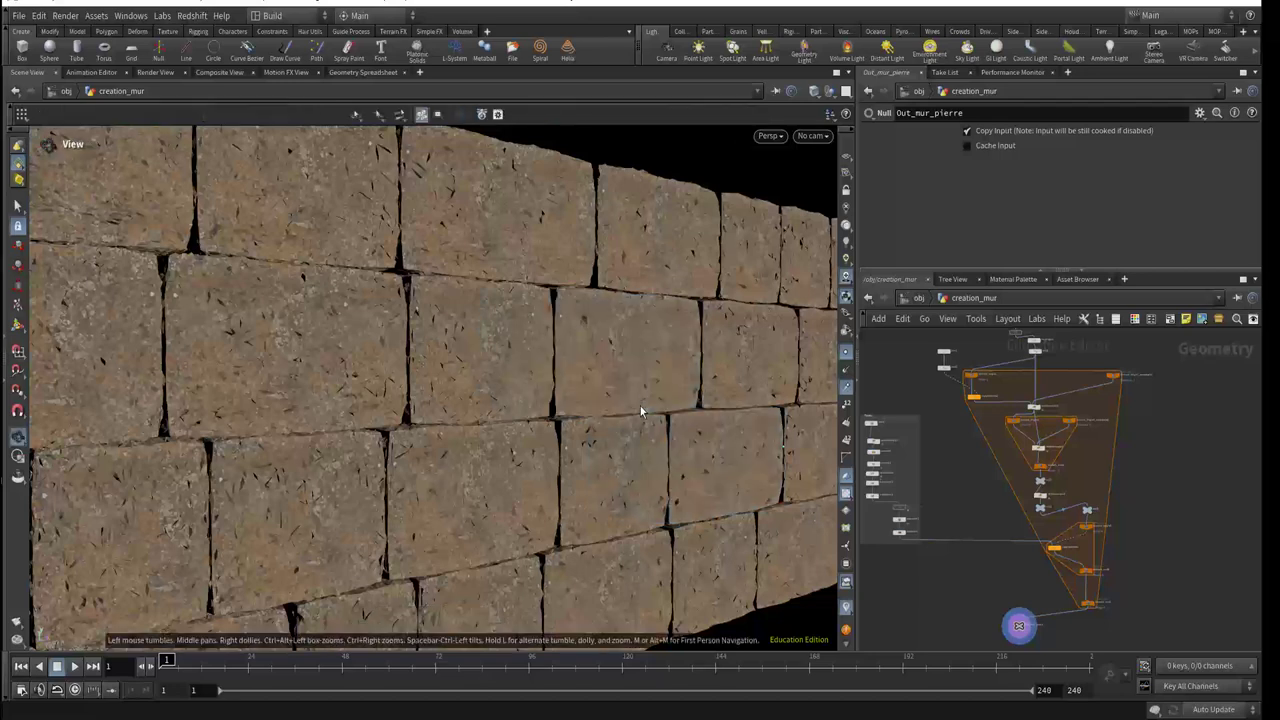
{"action": "mouse_move", "coordinate": [643, 414]}
{"action": "left_mouse_down"}
{"action": "mouse_move", "coordinate": [619, 407]}
{"action": "mouse_move", "coordinate": [660, 414]}
{"action": "mouse_move", "coordinate": [543, 409]}
{"action": "left_mouse_up"}
Step: Display material1 and zoom around the single textured stone block in the viewport
{"action": "key", "text": "r"}
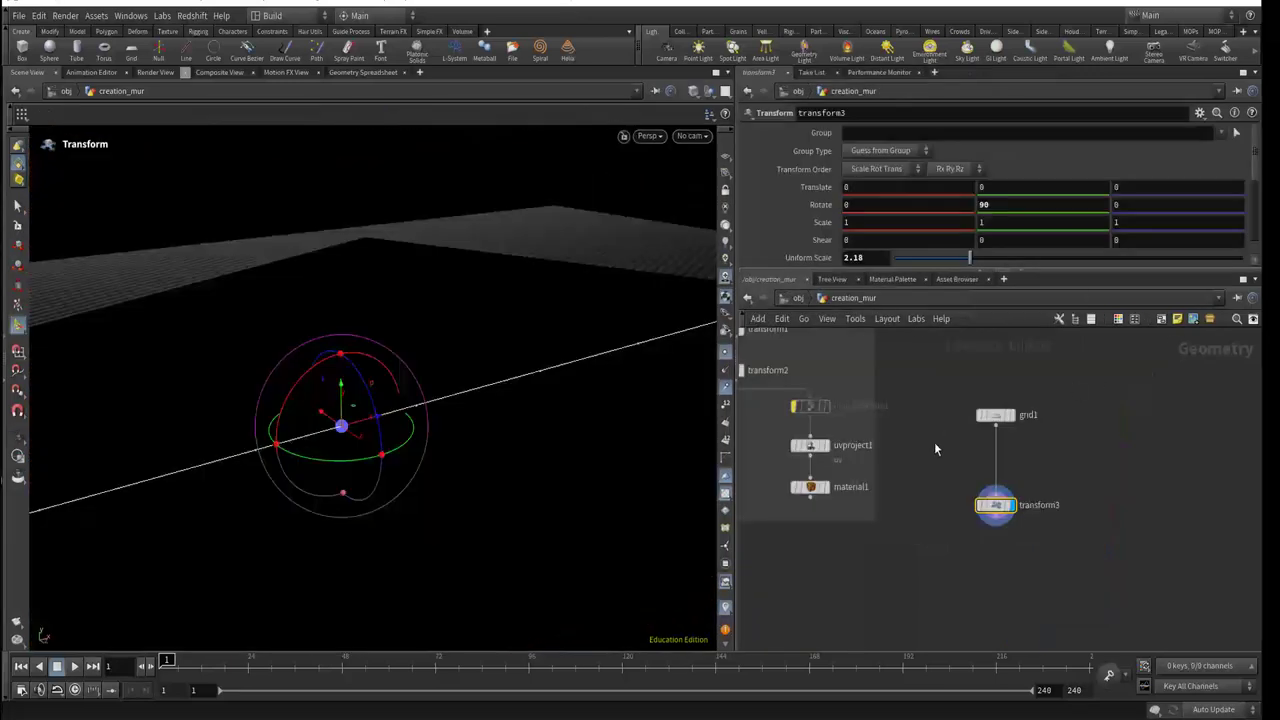
{"action": "middle_click_drag", "start_coordinate": [898, 495], "coordinate": [1007, 596]}
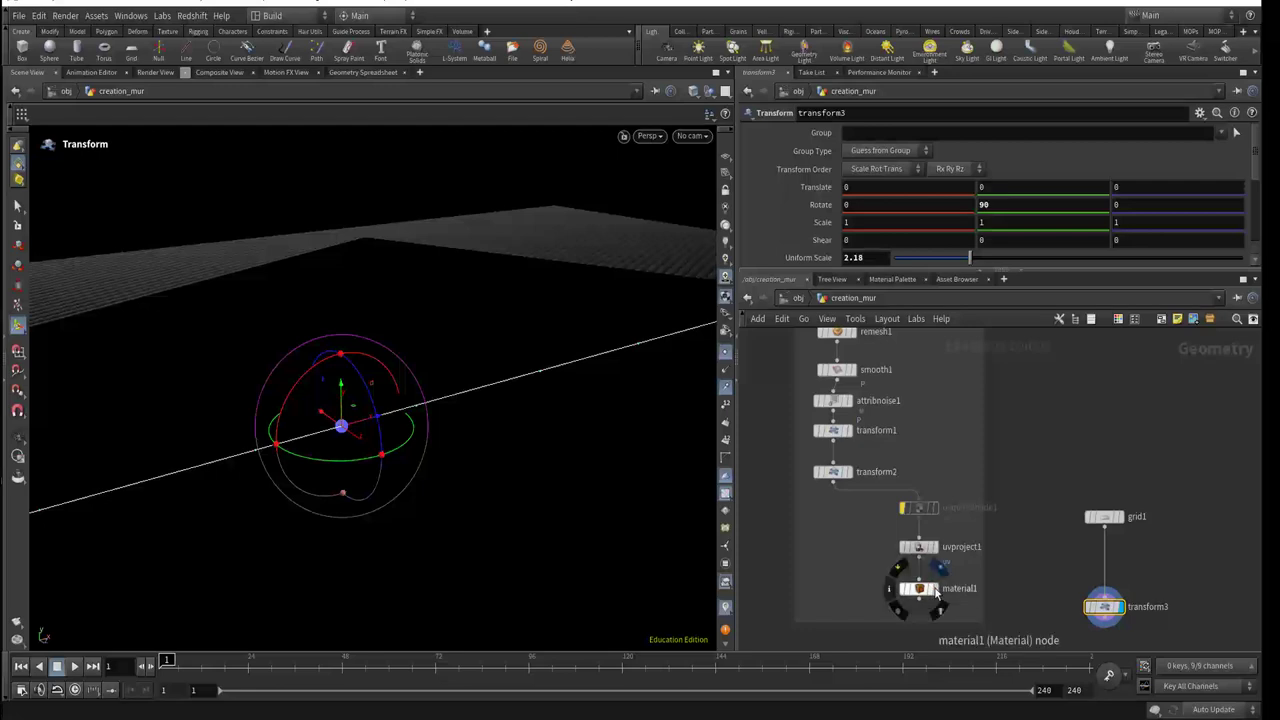
{"action": "left_click", "coordinate": [938, 593]}
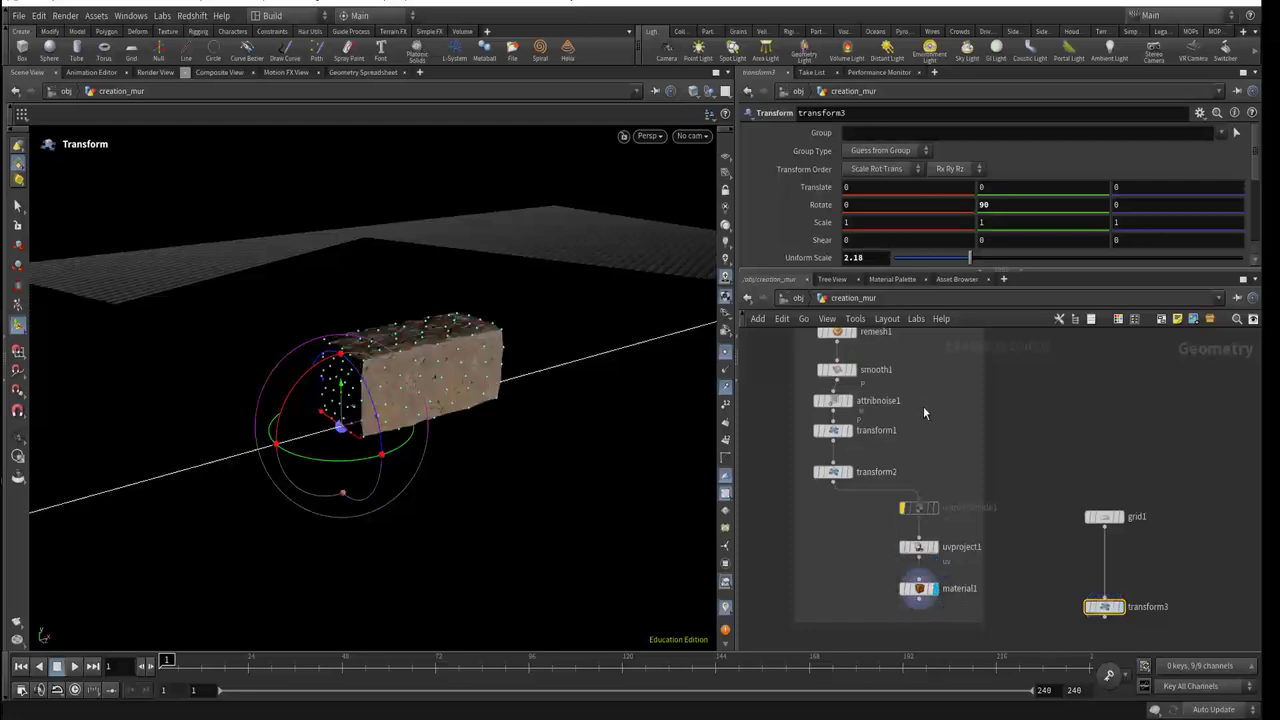
{"action": "middle_click_drag", "start_coordinate": [923, 406], "coordinate": [937, 470]}
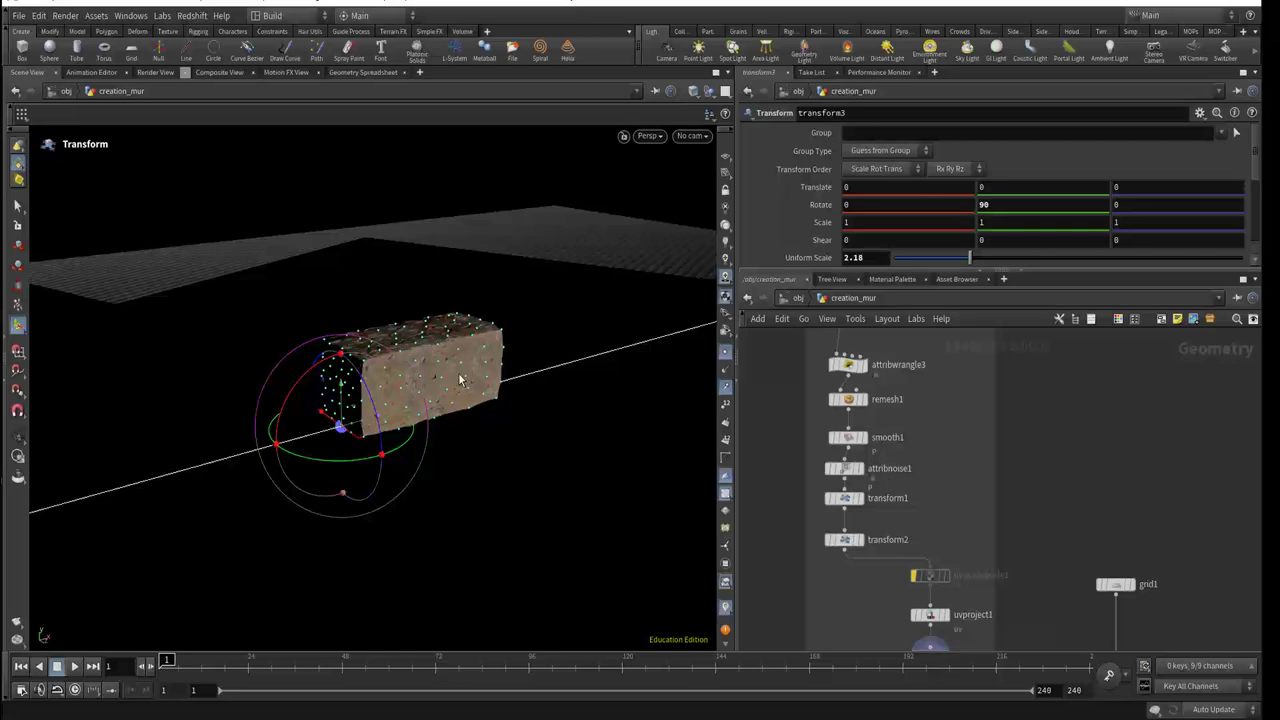
{"action": "key", "text": "Escape"}
{"action": "mouse_move", "coordinate": [447, 400]}
{"action": "right_mouse_down"}
{"action": "mouse_move", "coordinate": [668, 394]}
{"action": "mouse_move", "coordinate": [471, 400]}
{"action": "right_mouse_up"}
{"action": "left_click_drag", "start_coordinate": [471, 400], "coordinate": [506, 397]}
{"action": "key", "text": "t"}
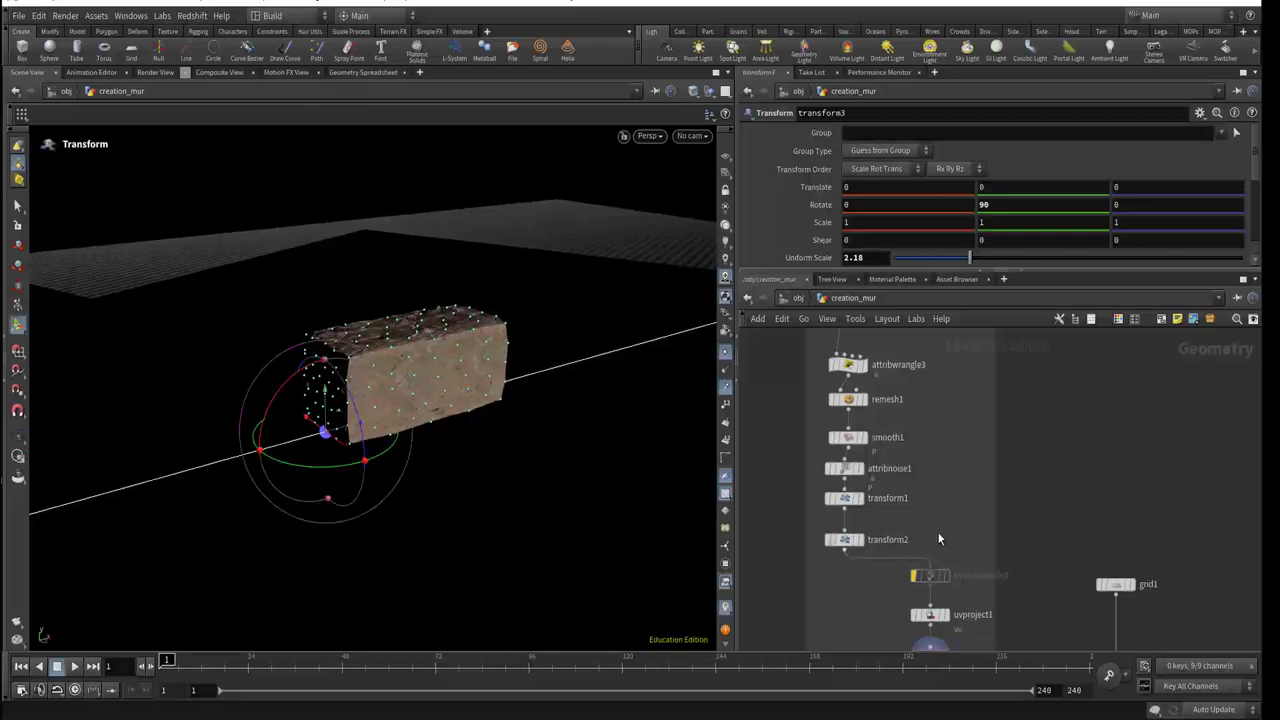
Step: Select material1 and drag a wire from its output to add a node below
{"action": "middle_click_drag", "start_coordinate": [937, 539], "coordinate": [891, 414]}
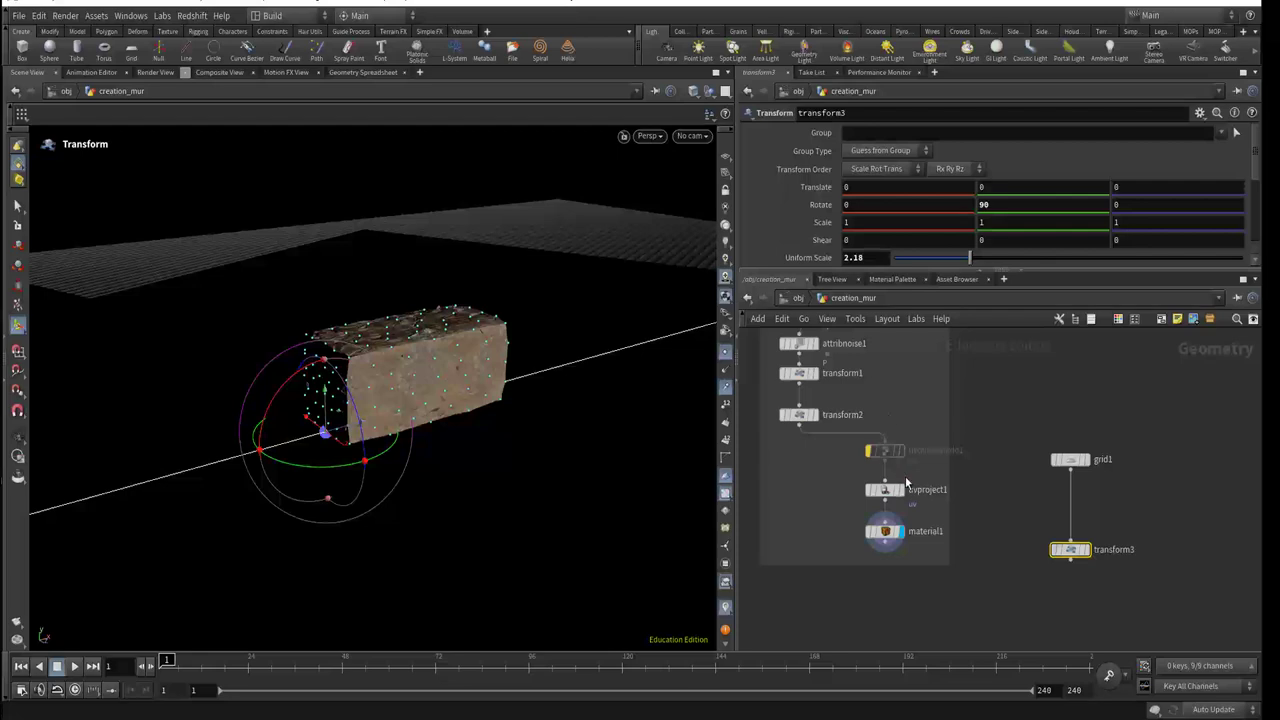
{"action": "mouse_move", "coordinate": [884, 490]}
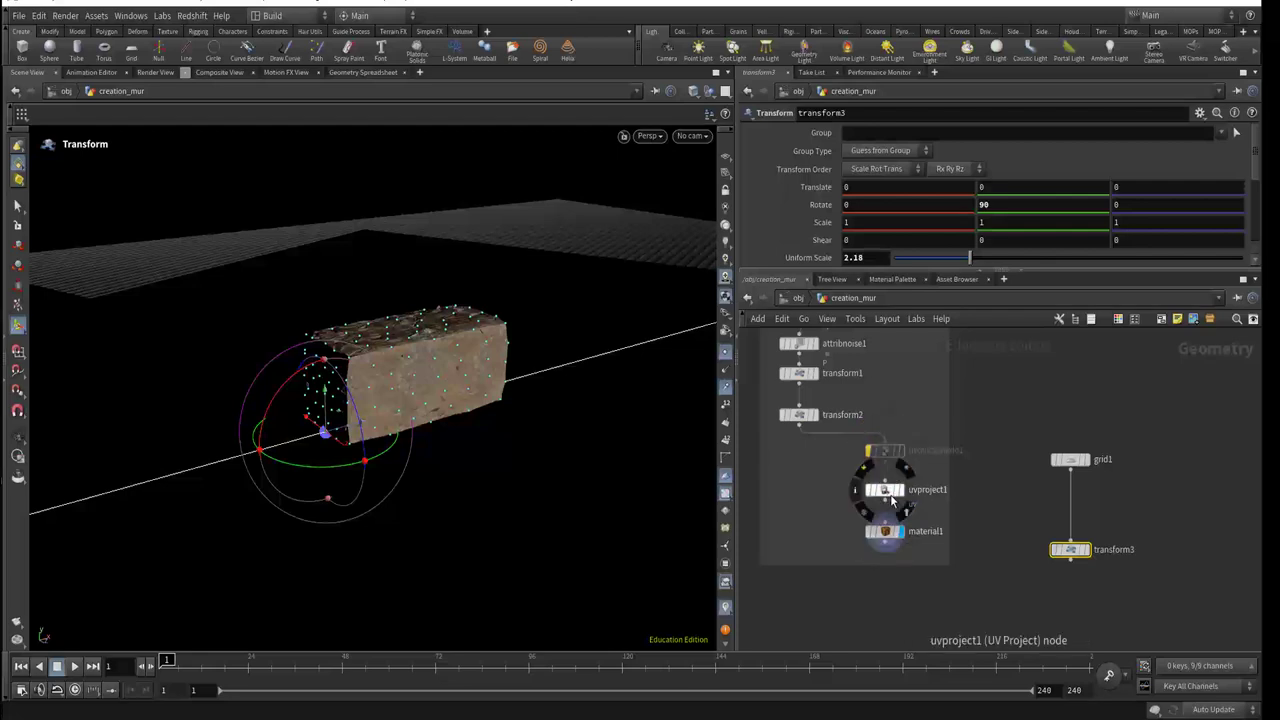
{"action": "left_click", "coordinate": [884, 531]}
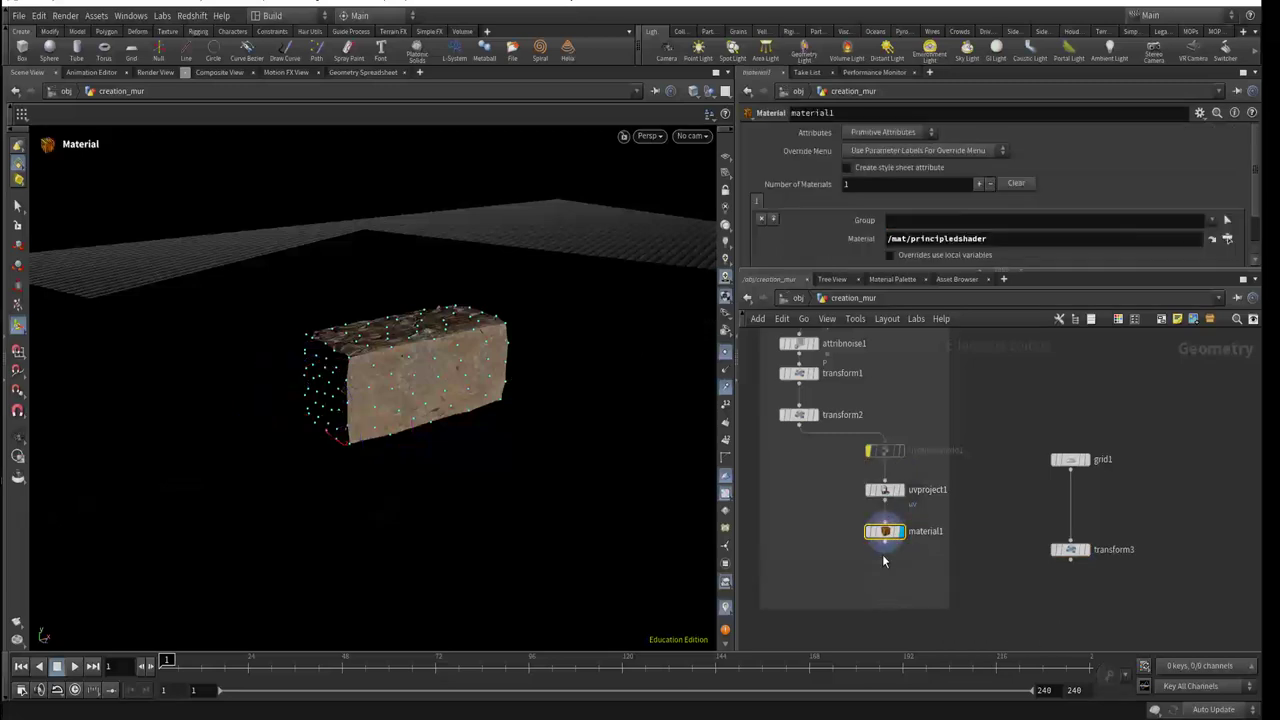
{"action": "left_click", "coordinate": [886, 544]}
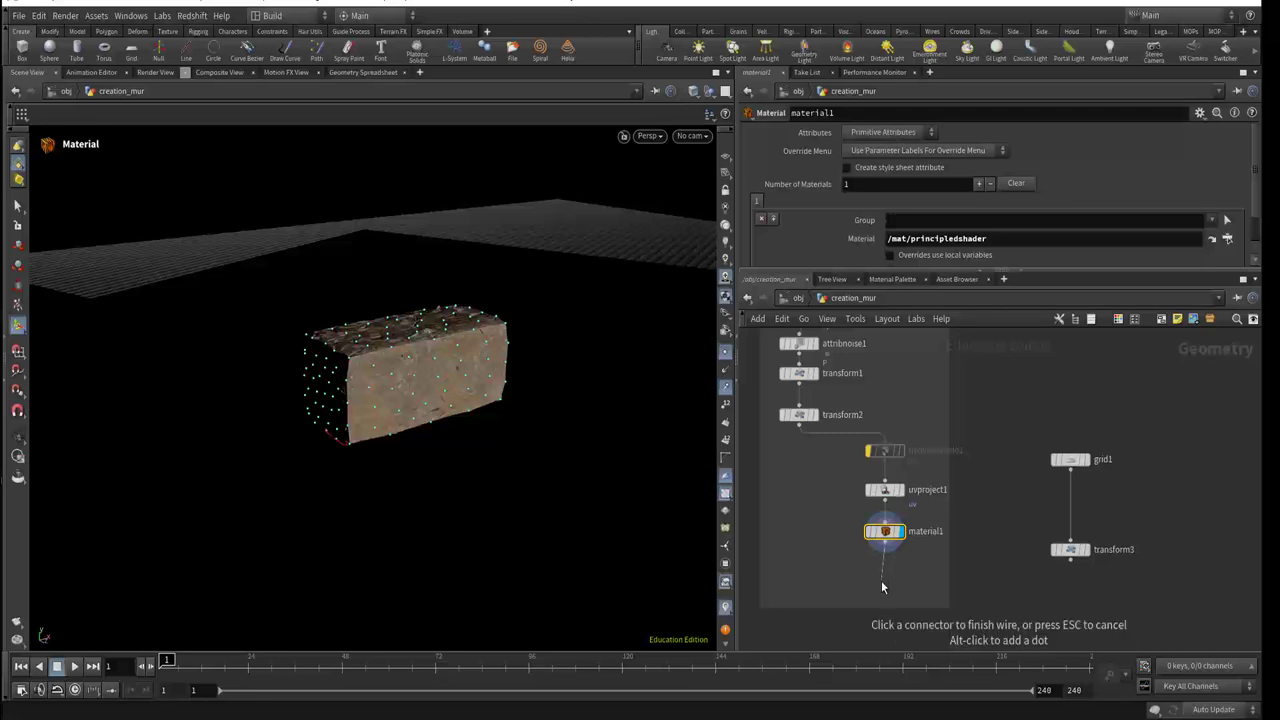
{"action": "left_click", "coordinate": [882, 585]}
Step: Create a Null node below material1 and rename it 'pierre'
{"action": "type", "text": "nul"}
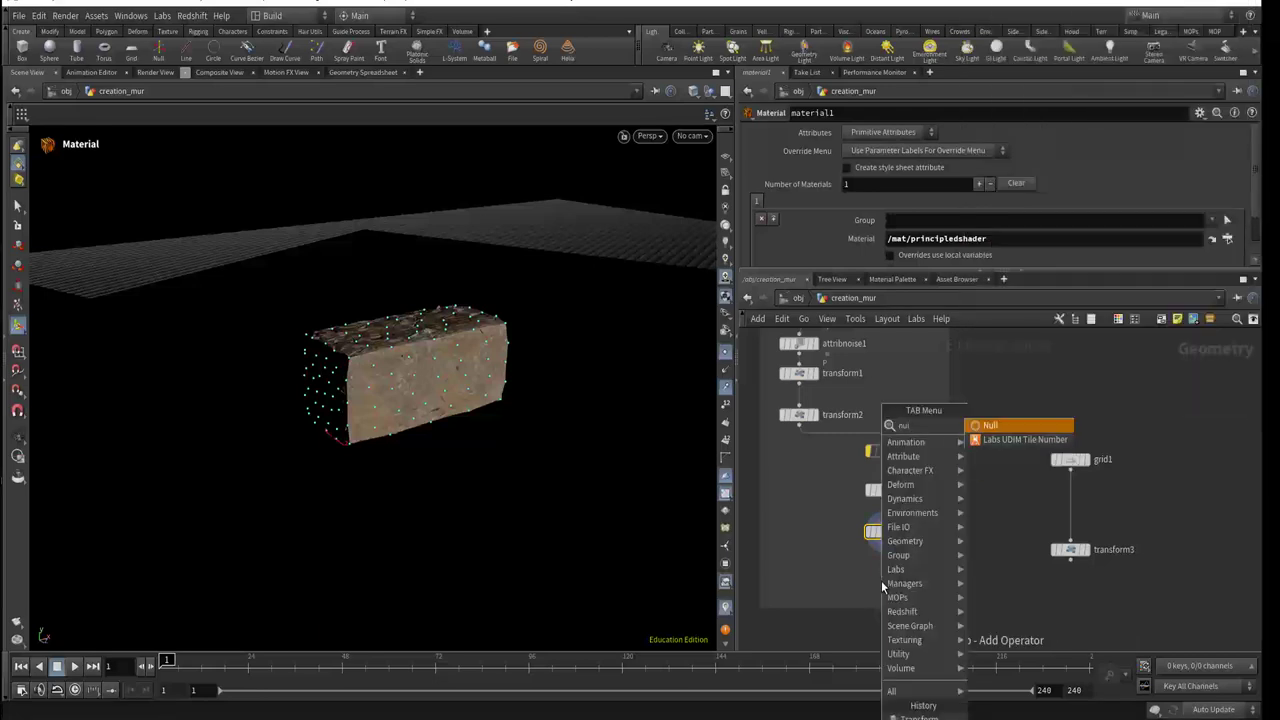
{"action": "type", "text": "l"}
{"action": "key", "text": "Return"}
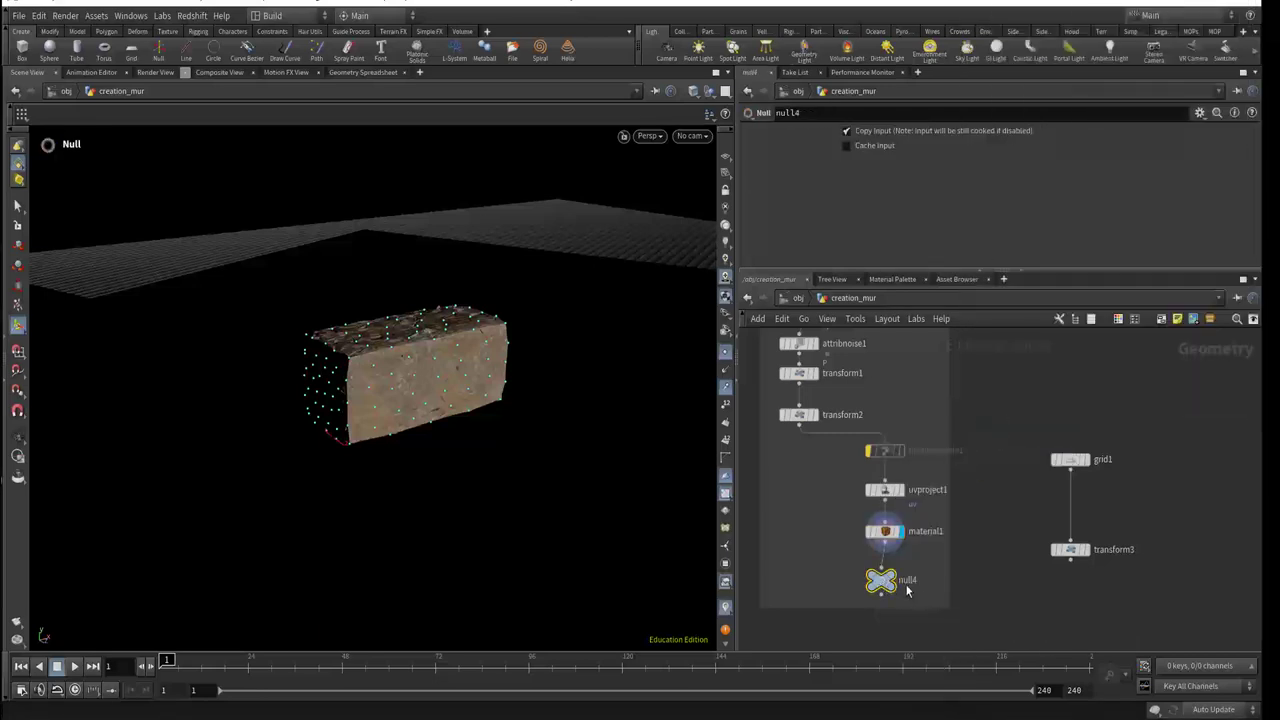
{"action": "double_click", "coordinate": [910, 580]}
{"action": "left_click_drag", "start_coordinate": [924, 580], "coordinate": [862, 581]}
{"action": "type", "text": "pie"}
{"action": "type", "text": "rre"}
{"action": "key", "text": "Return"}
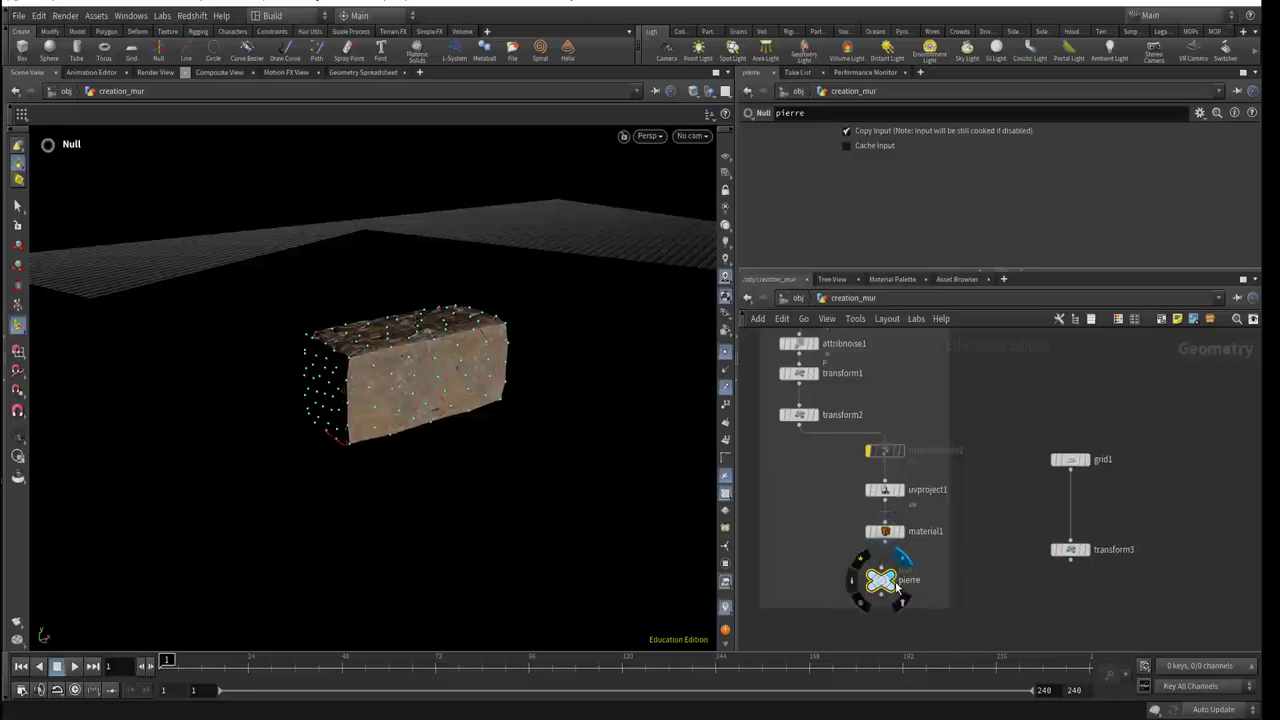
{"action": "mouse_move", "coordinate": [995, 587]}
{"action": "middle_mouse_down"}
{"action": "mouse_move", "coordinate": [946, 552]}
{"action": "mouse_move", "coordinate": [950, 541]}
{"action": "middle_mouse_up"}
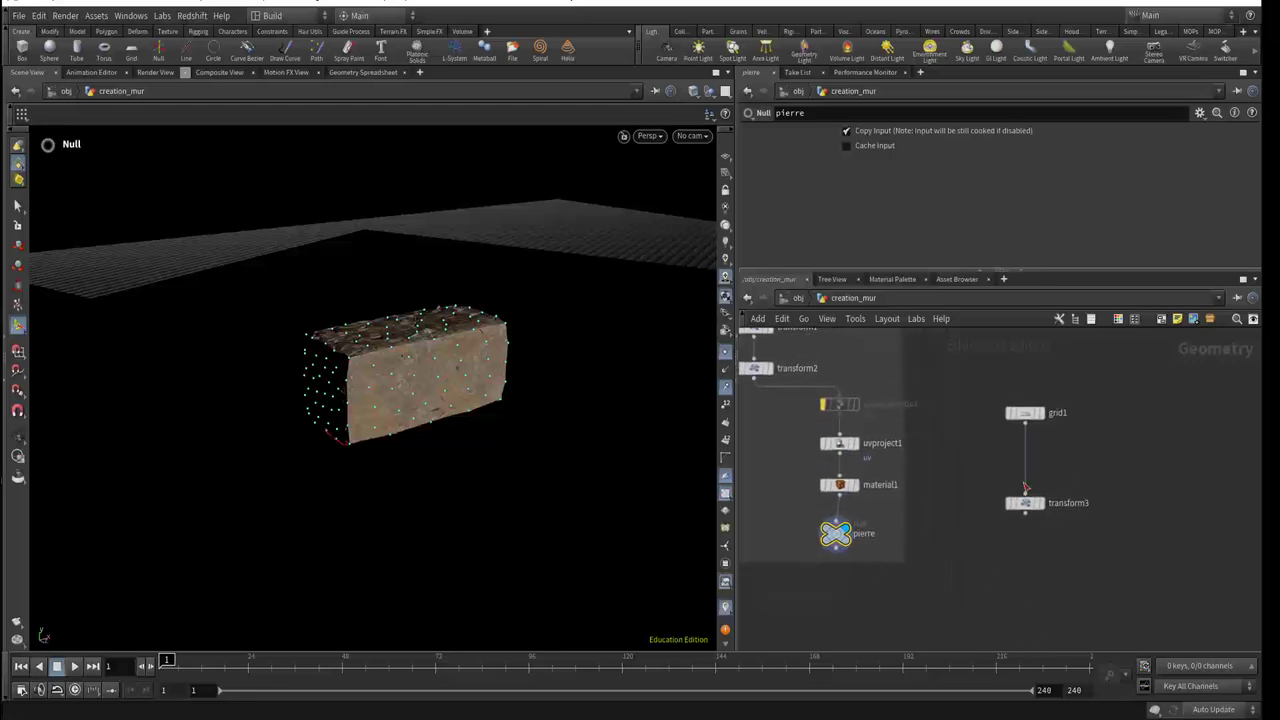
{"action": "left_click", "coordinate": [1030, 414]}
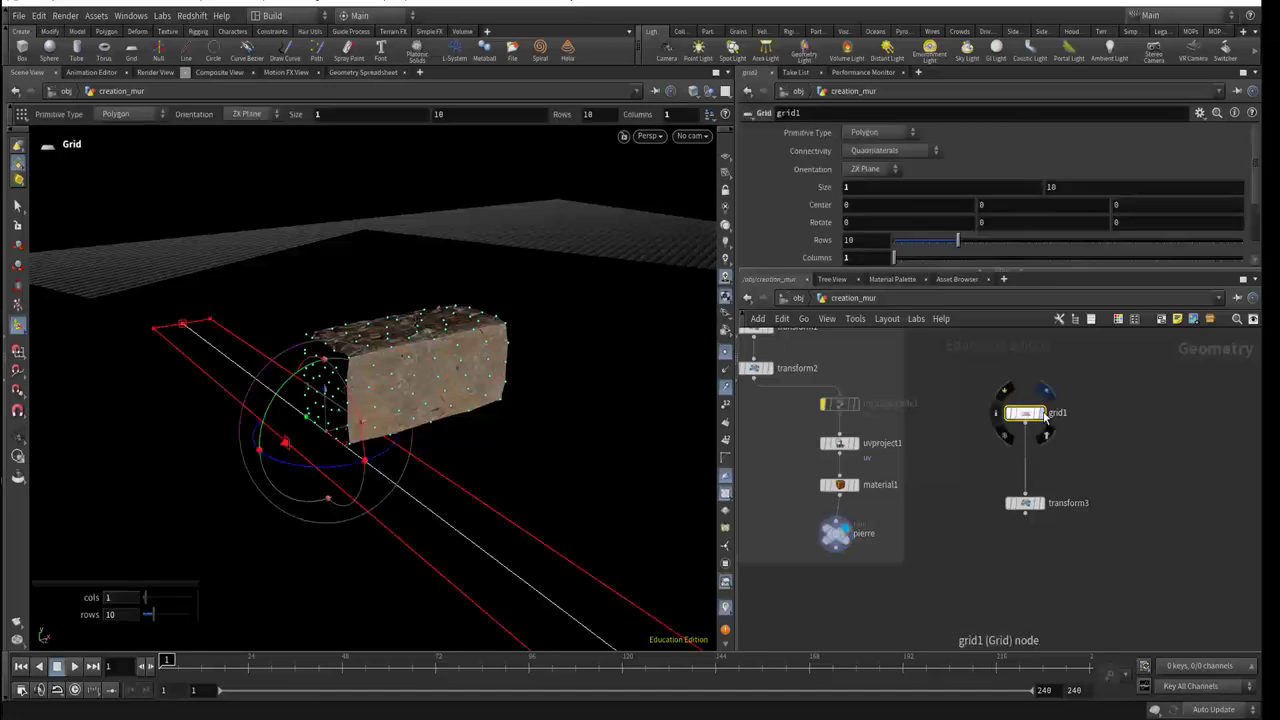
Step: Display grid1, then transform3's rotated 10-point line, and check transform3's node info
{"action": "left_click", "coordinate": [1041, 413]}
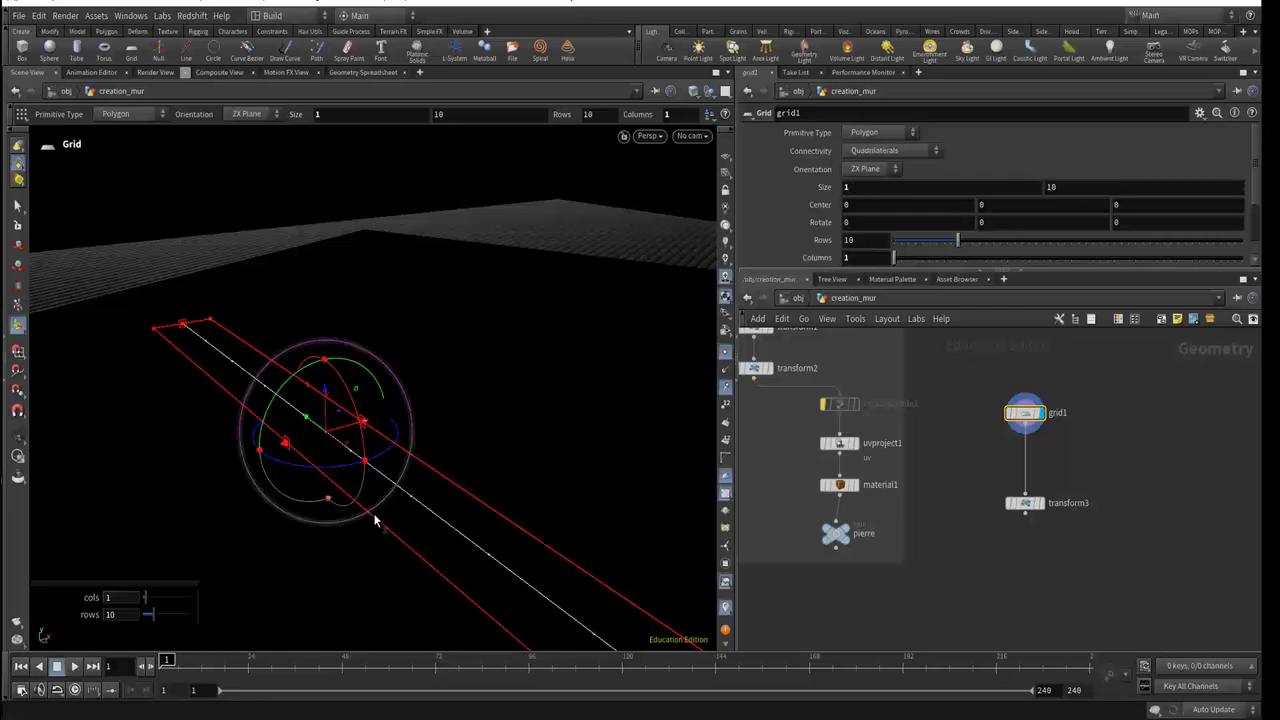
{"action": "left_click", "coordinate": [1045, 481]}
{"action": "mouse_move", "coordinate": [1023, 503]}
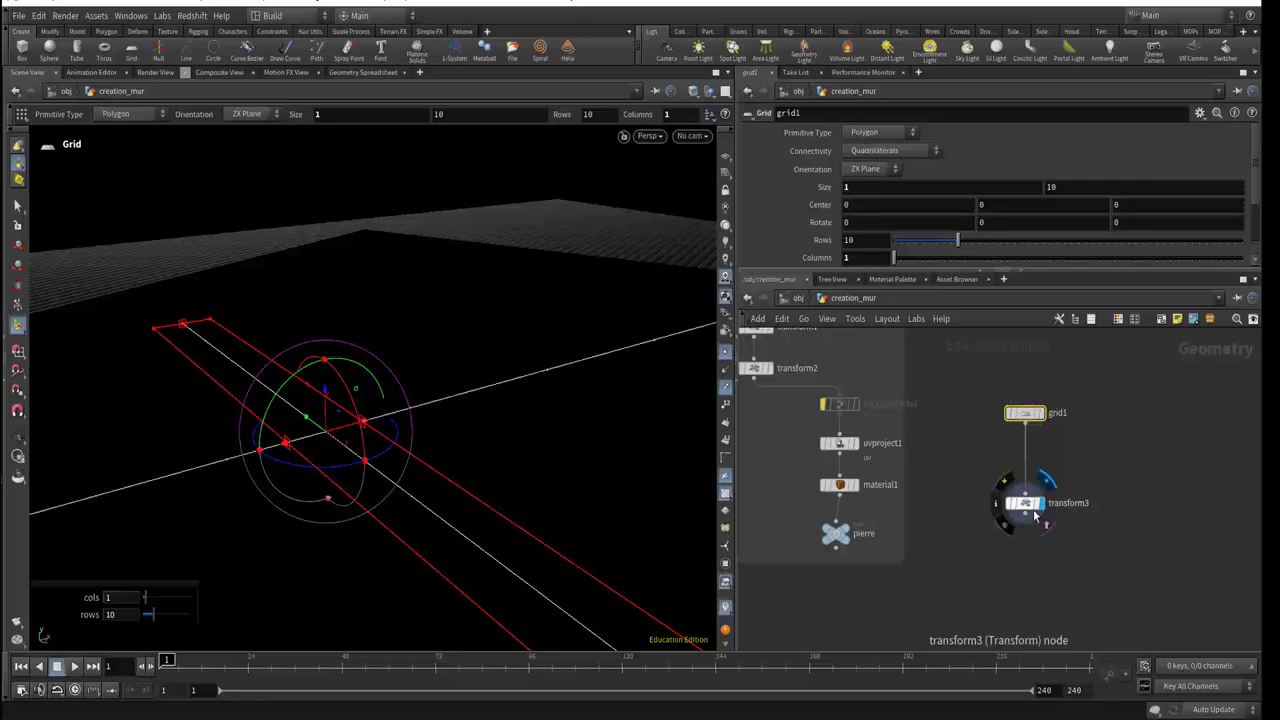
{"action": "left_click", "coordinate": [1022, 512]}
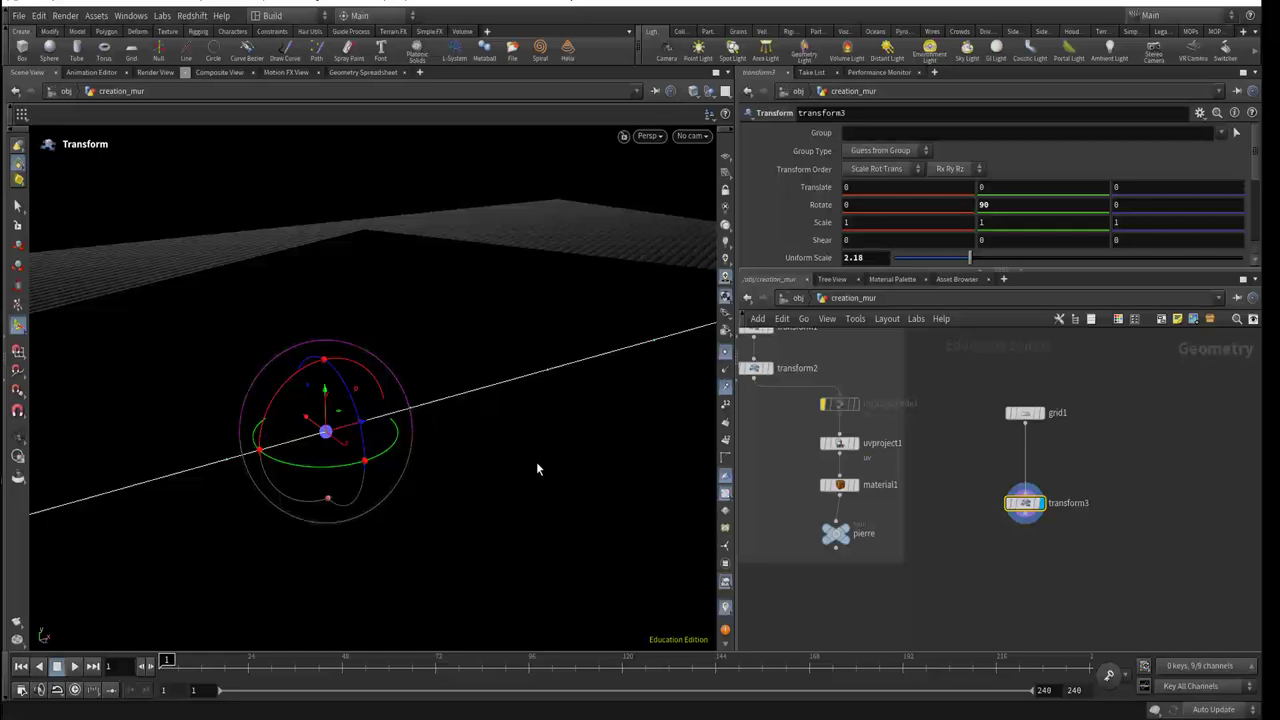
{"action": "left_click", "coordinate": [1002, 504]}
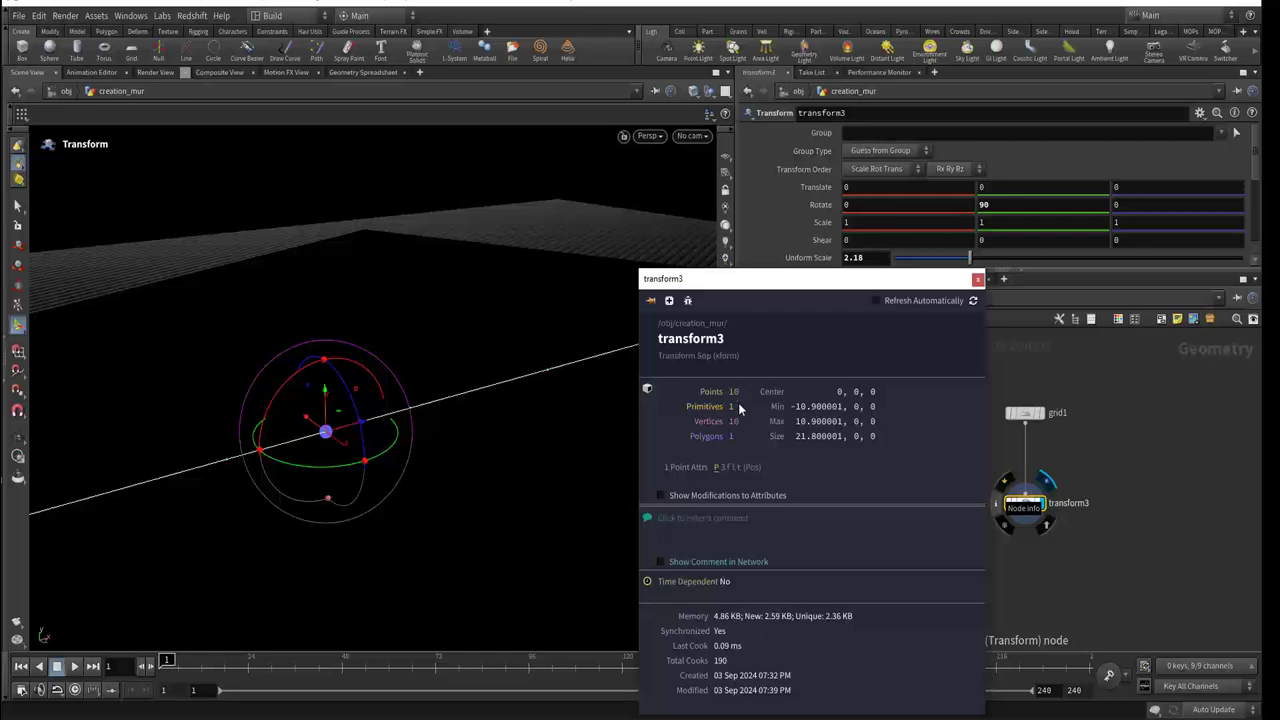
{"action": "left_click", "coordinate": [978, 280]}
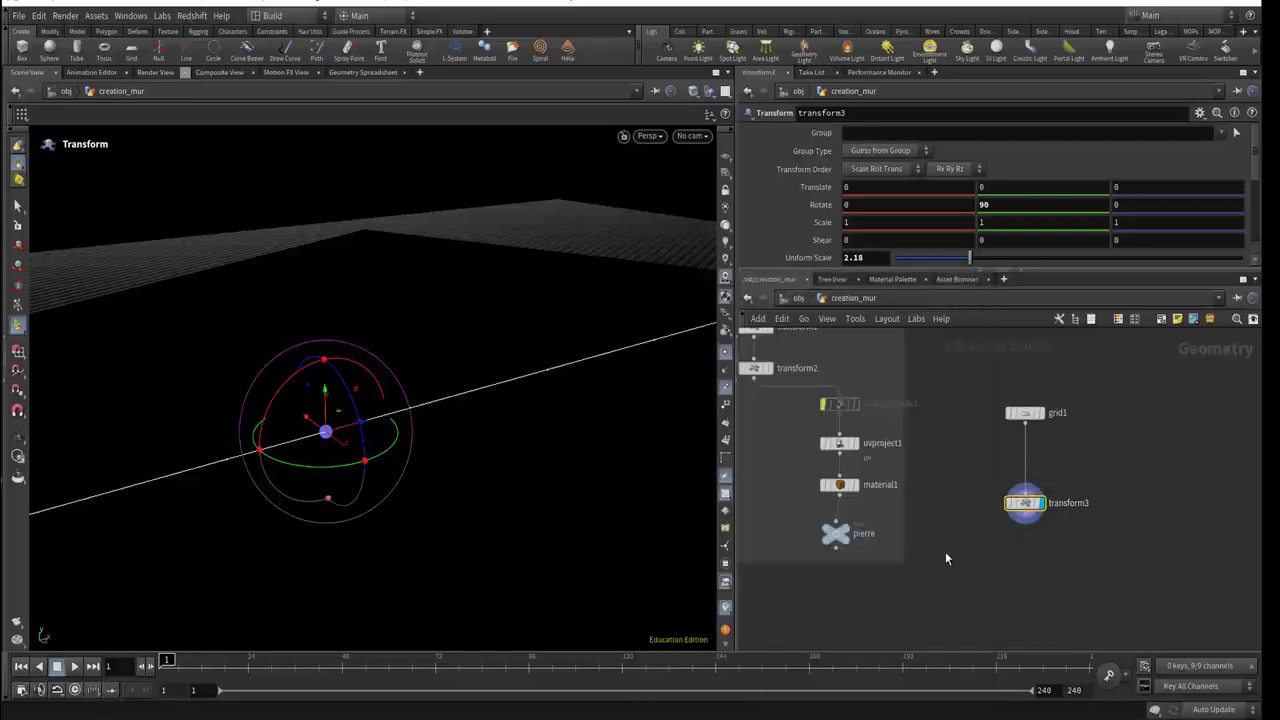
Step: Move transform3 closer to grid1 and search 'for' on a wire from its output
{"action": "middle_click_drag", "start_coordinate": [951, 549], "coordinate": [957, 508]}
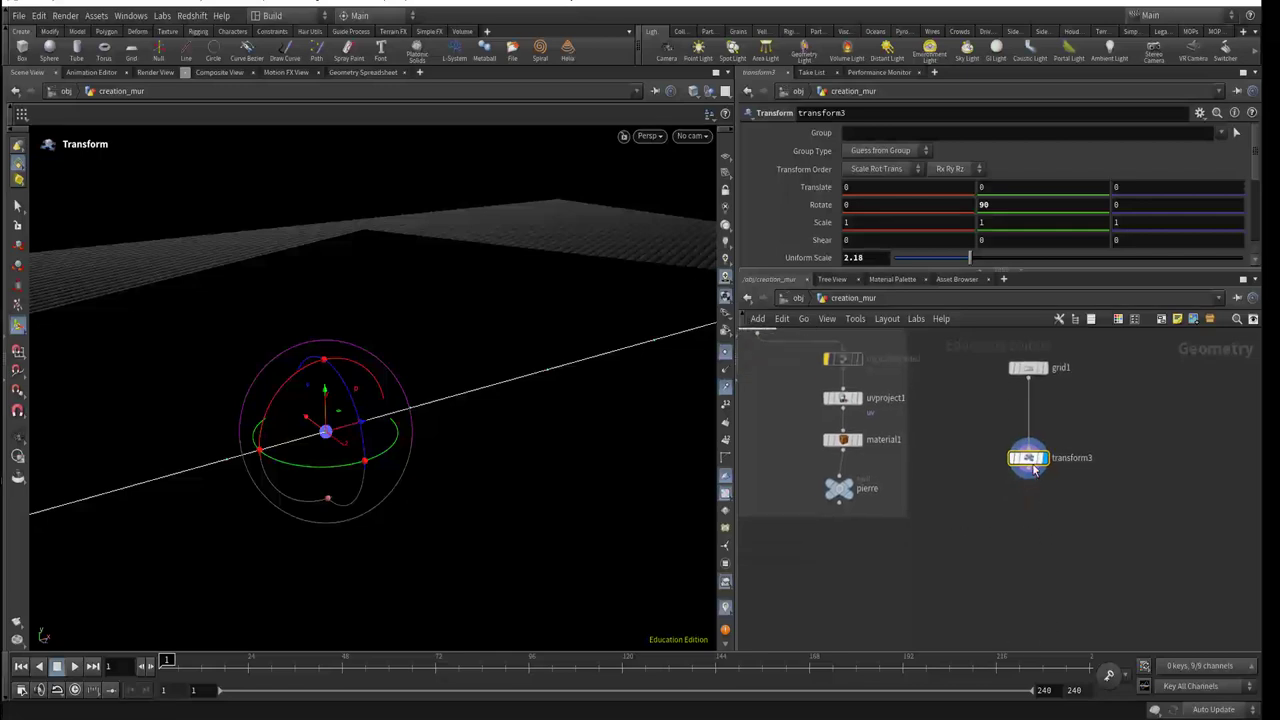
{"action": "left_click_drag", "start_coordinate": [1034, 470], "coordinate": [1035, 452]}
{"action": "mouse_move", "coordinate": [1030, 440]}
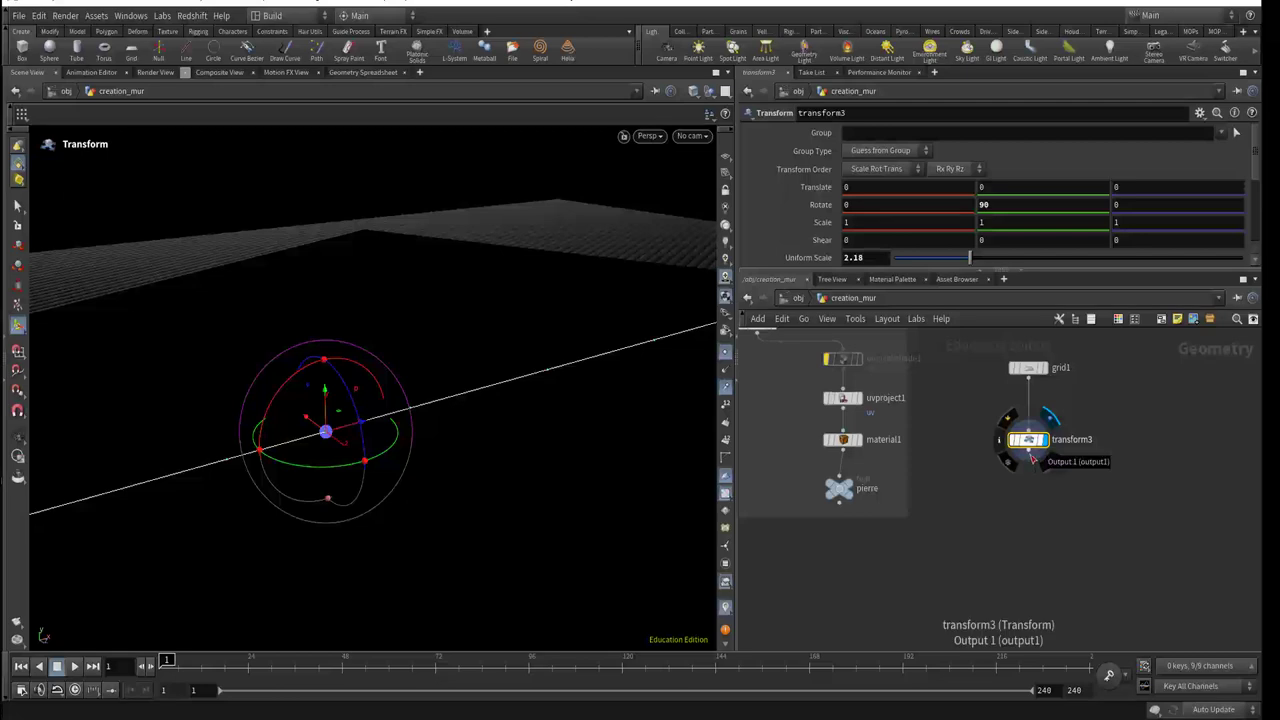
{"action": "left_click_drag", "start_coordinate": [1032, 457], "coordinate": [1035, 522]}
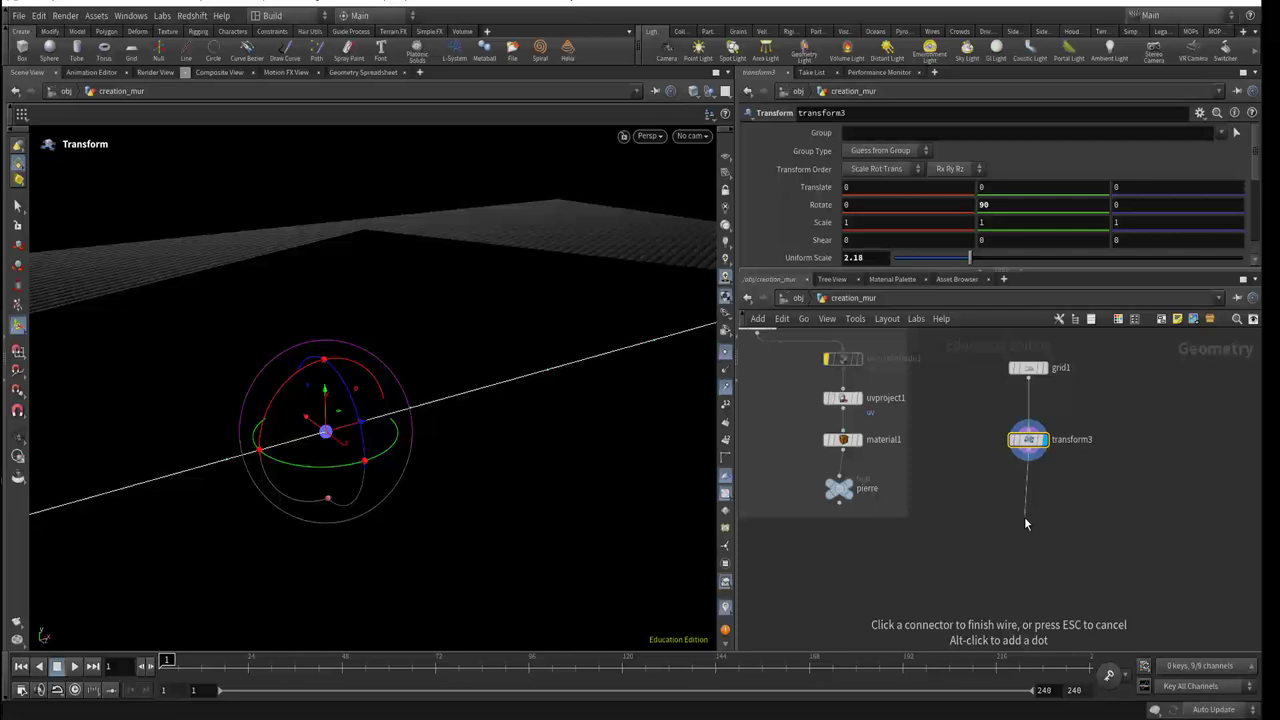
{"action": "key", "text": "Tab"}
{"action": "type", "text": "for"}
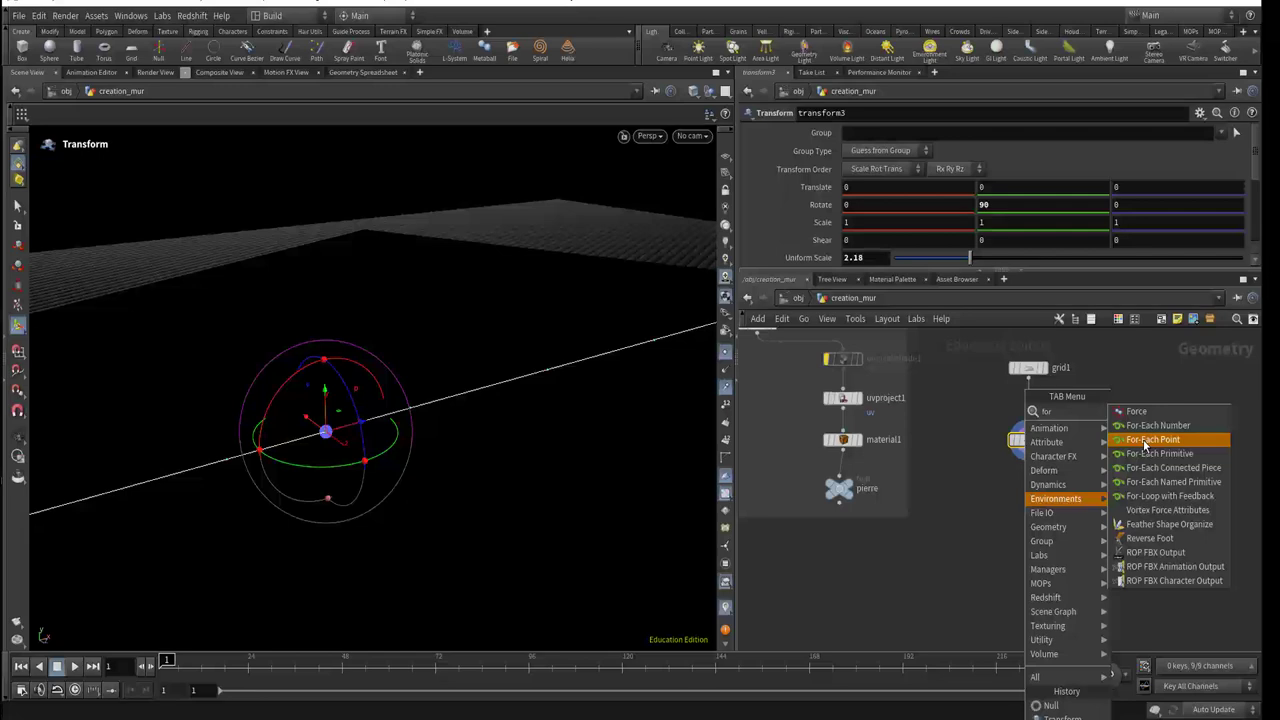
Step: Add a For-Each Point loop below transform3 and space out its begin and end blocks
{"action": "left_click", "coordinate": [1145, 440]}
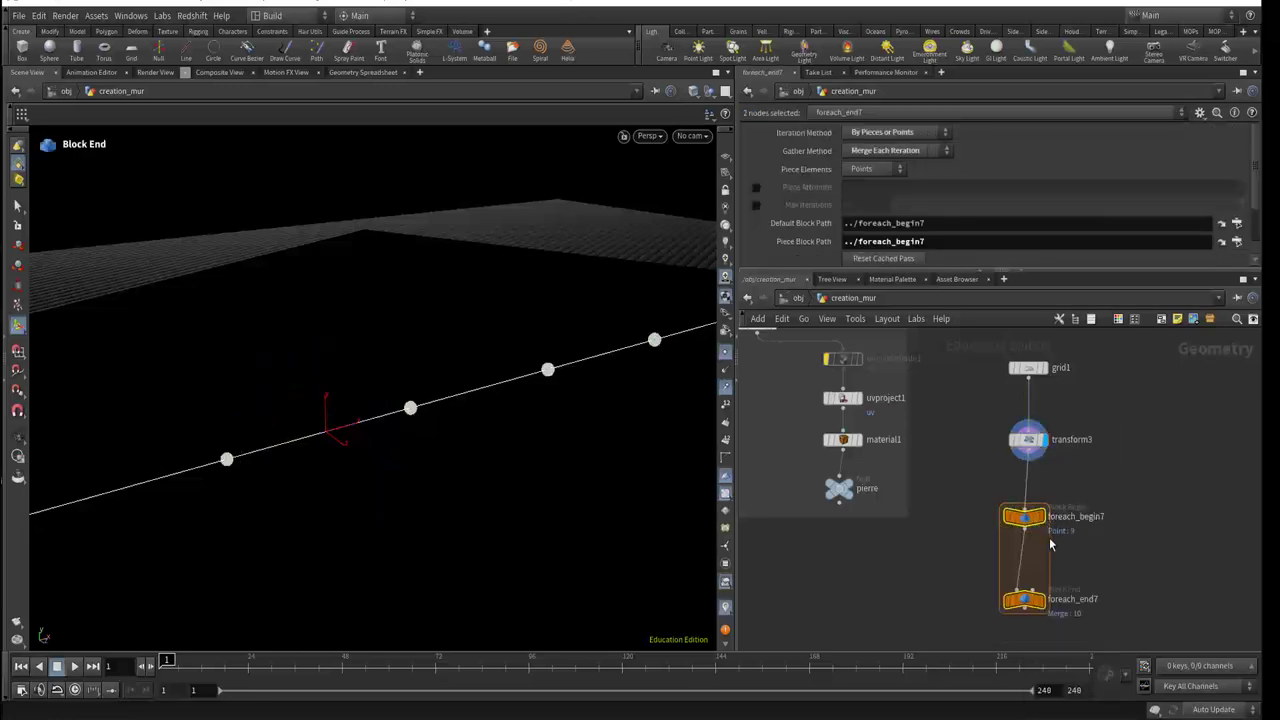
{"action": "middle_click_drag", "start_coordinate": [1091, 559], "coordinate": [1055, 497]}
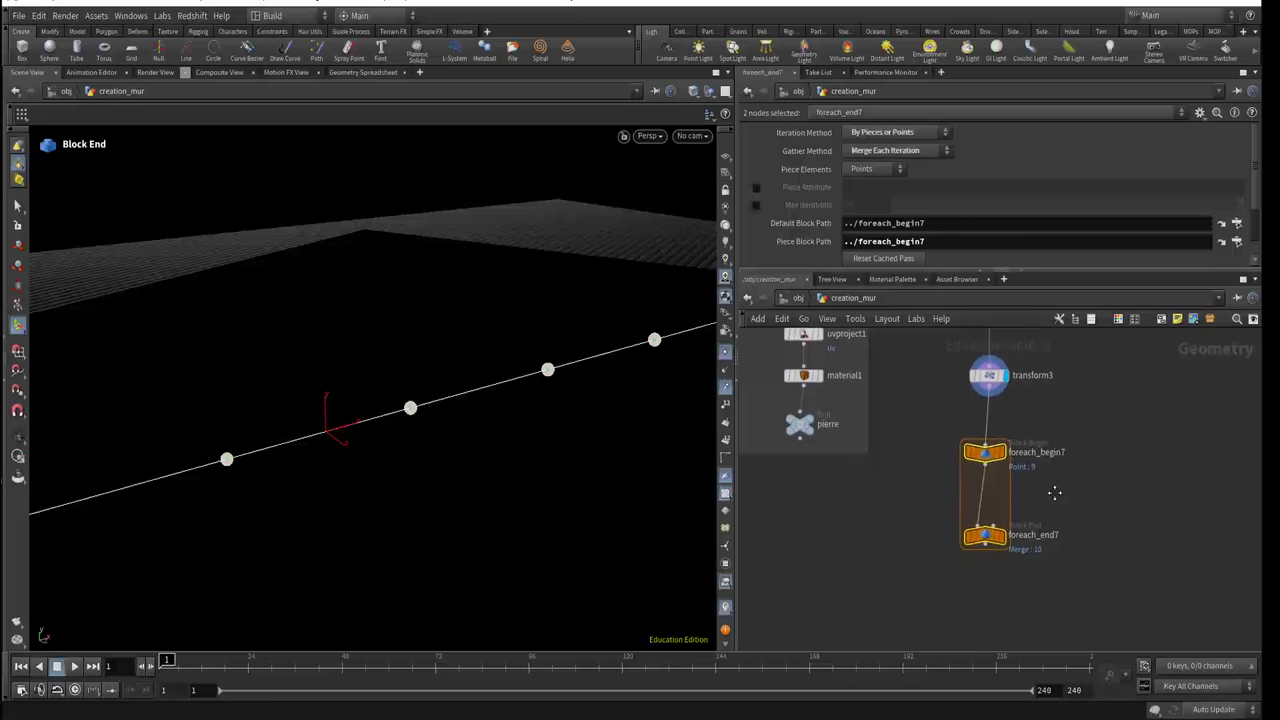
{"action": "scroll", "coordinate": [1055, 490], "scroll_direction": "up", "scroll_amount": 2}
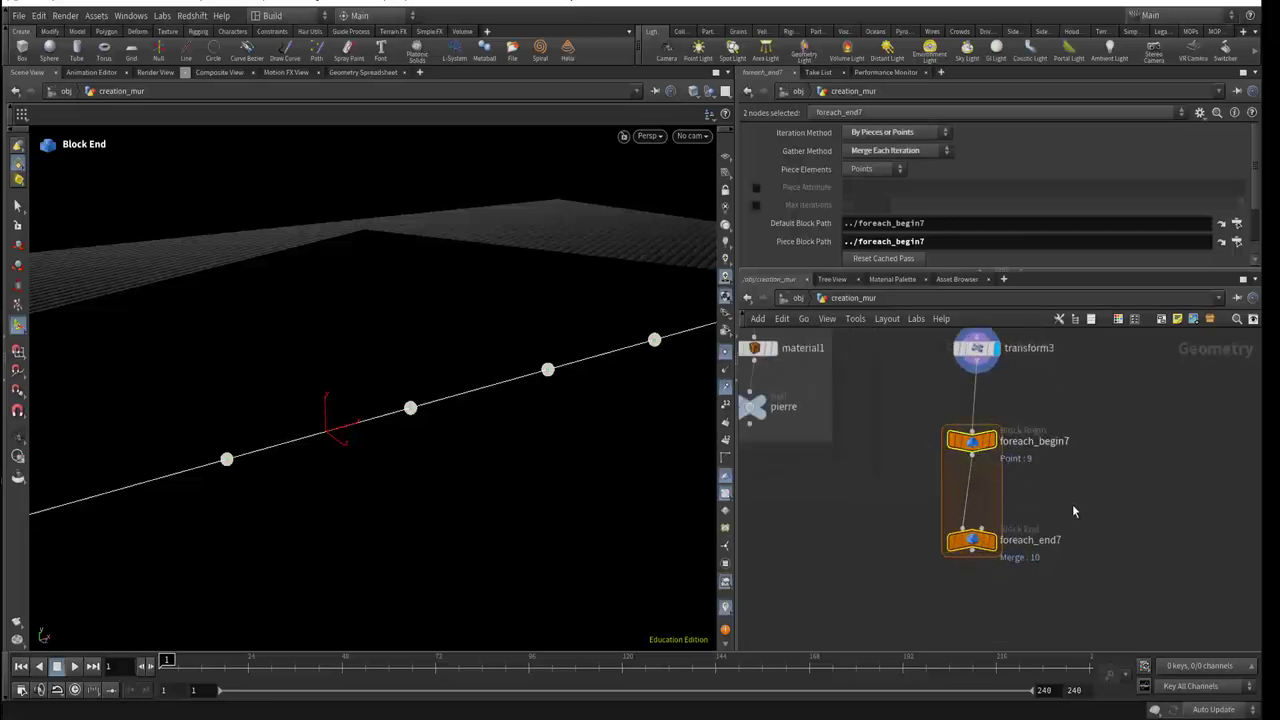
{"action": "left_click_drag", "start_coordinate": [975, 446], "coordinate": [965, 425]}
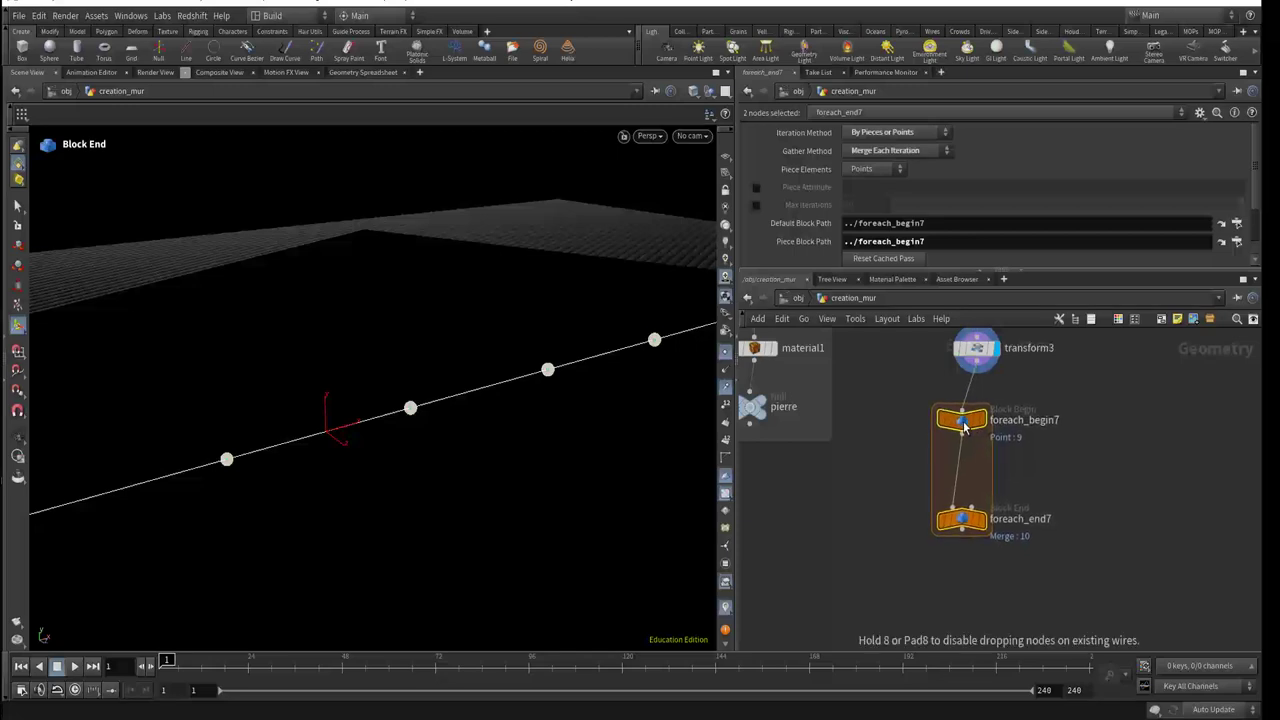
{"action": "left_click", "coordinate": [962, 520]}
{"action": "left_click_drag", "start_coordinate": [964, 520], "coordinate": [964, 594]}
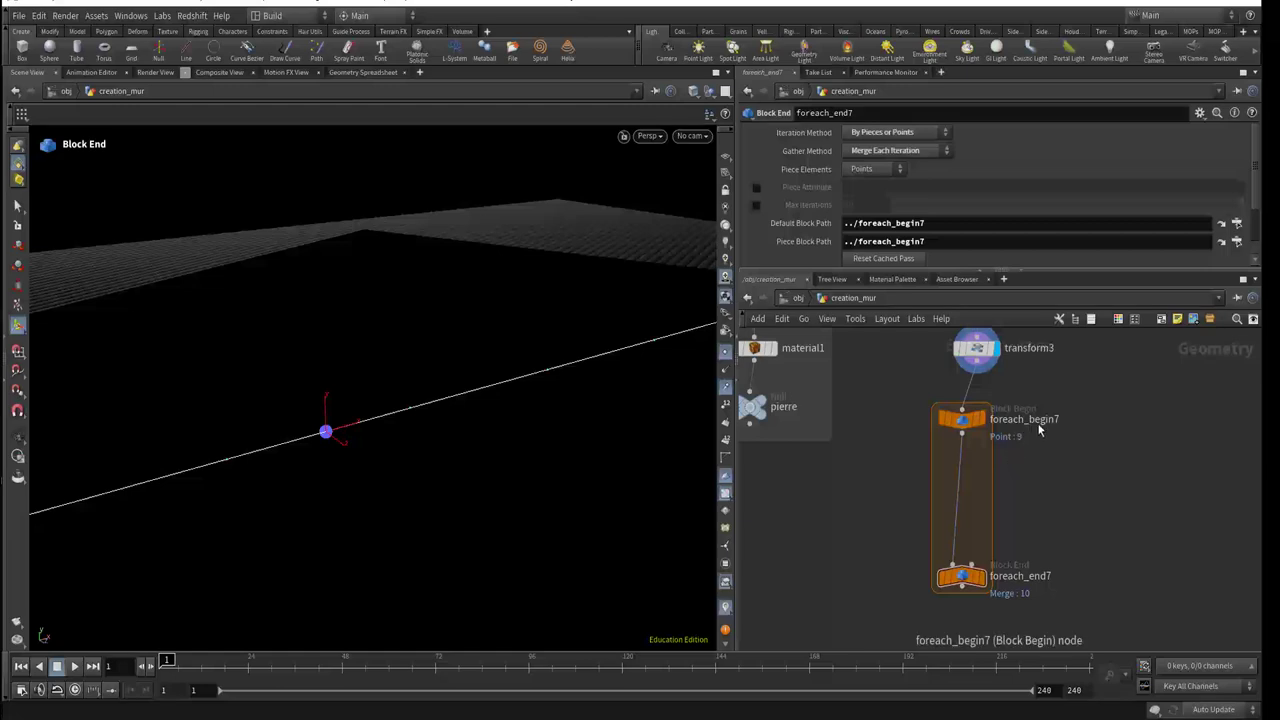
{"action": "mouse_move", "coordinate": [962, 421]}
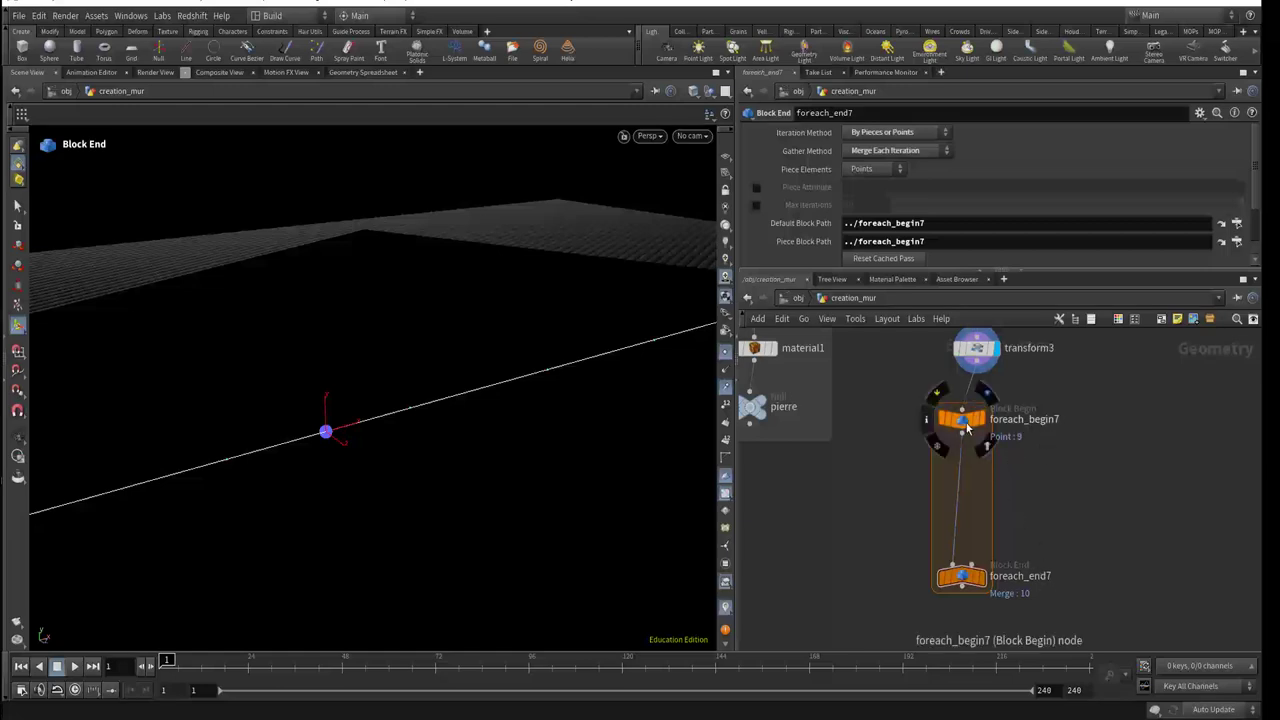
{"action": "left_click_drag", "start_coordinate": [967, 428], "coordinate": [982, 431]}
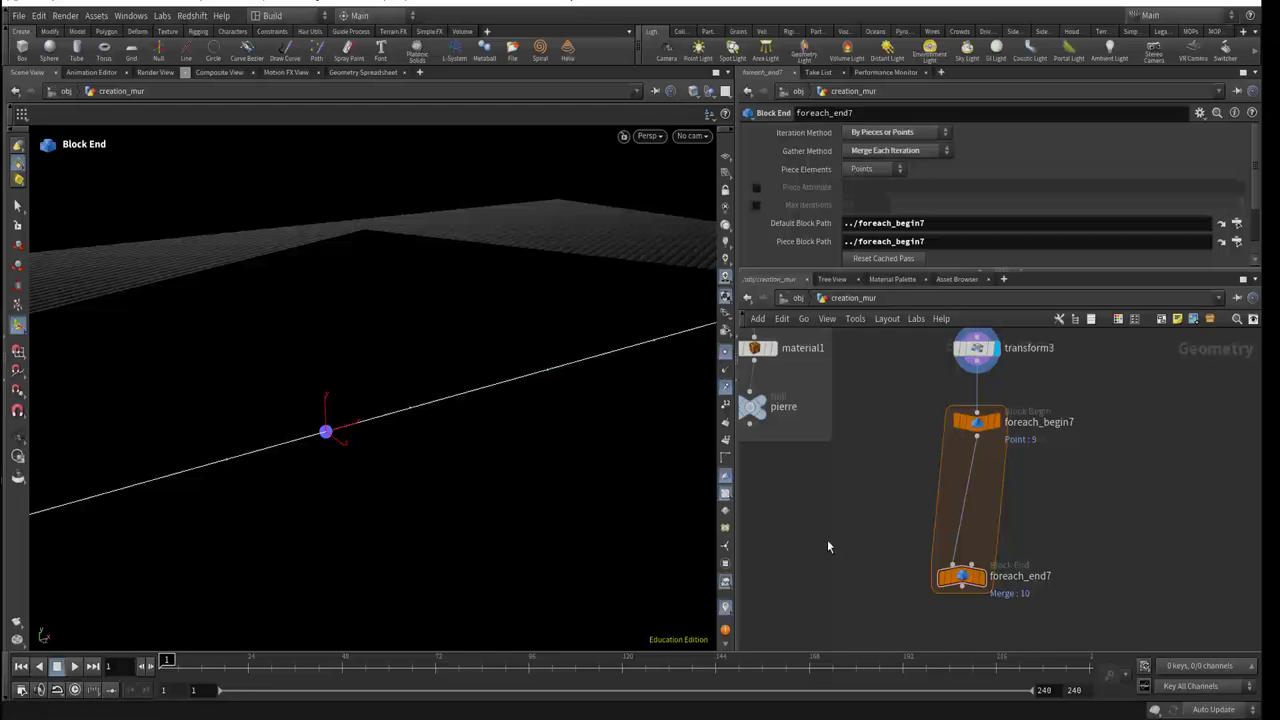
Step: Insert a Copy to Points node on the wire inside the loop
{"action": "left_click", "coordinate": [966, 496], "text": "alt"}
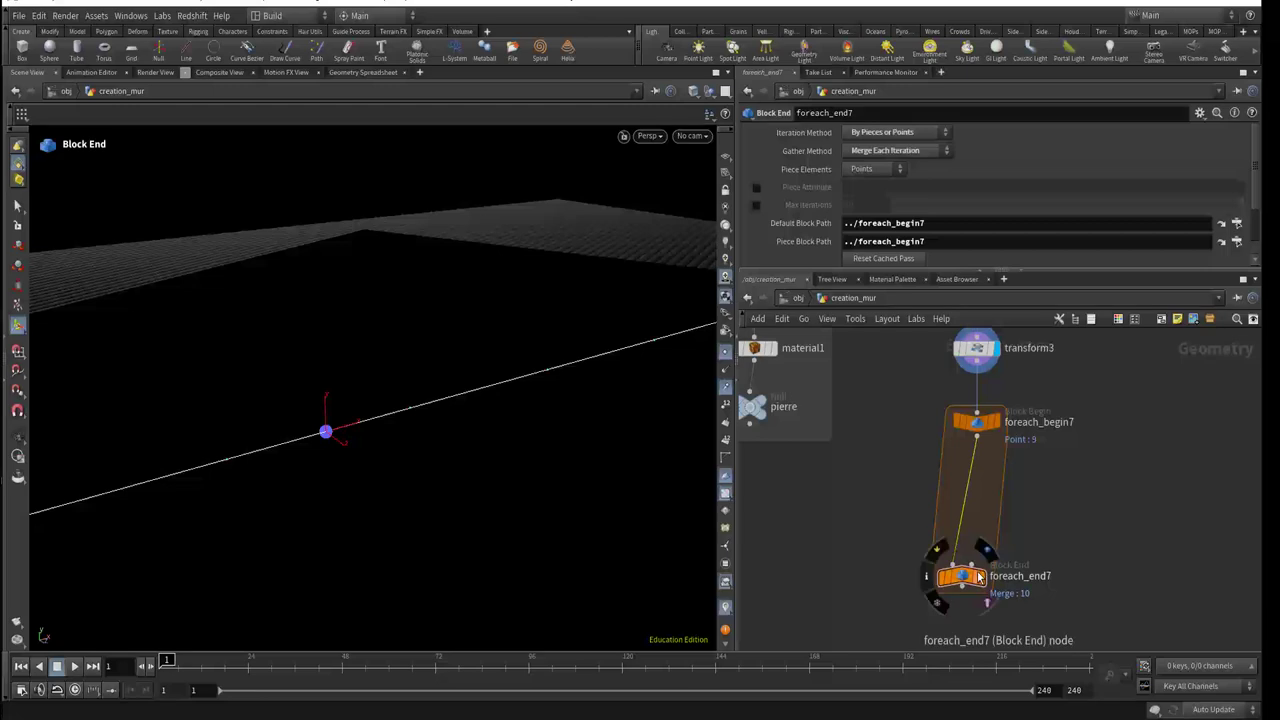
{"action": "mouse_move", "coordinate": [962, 576]}
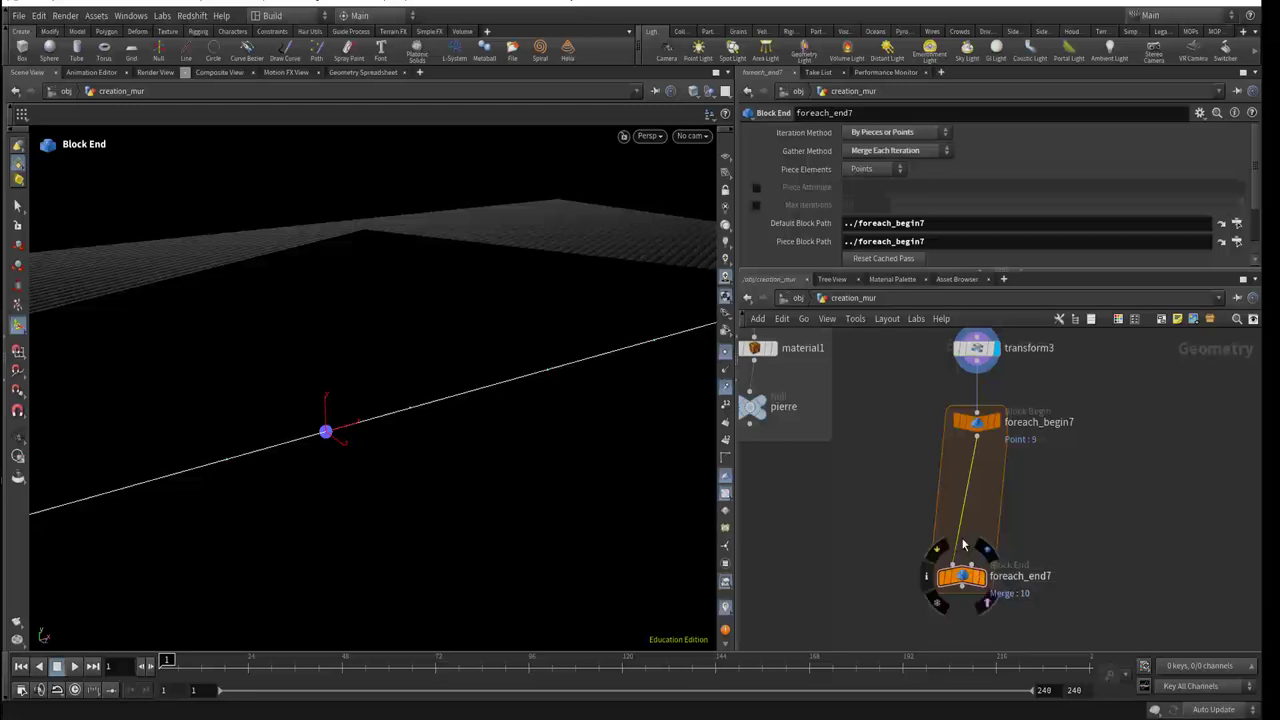
{"action": "key", "text": "Tab"}
{"action": "type", "text": "copy"}
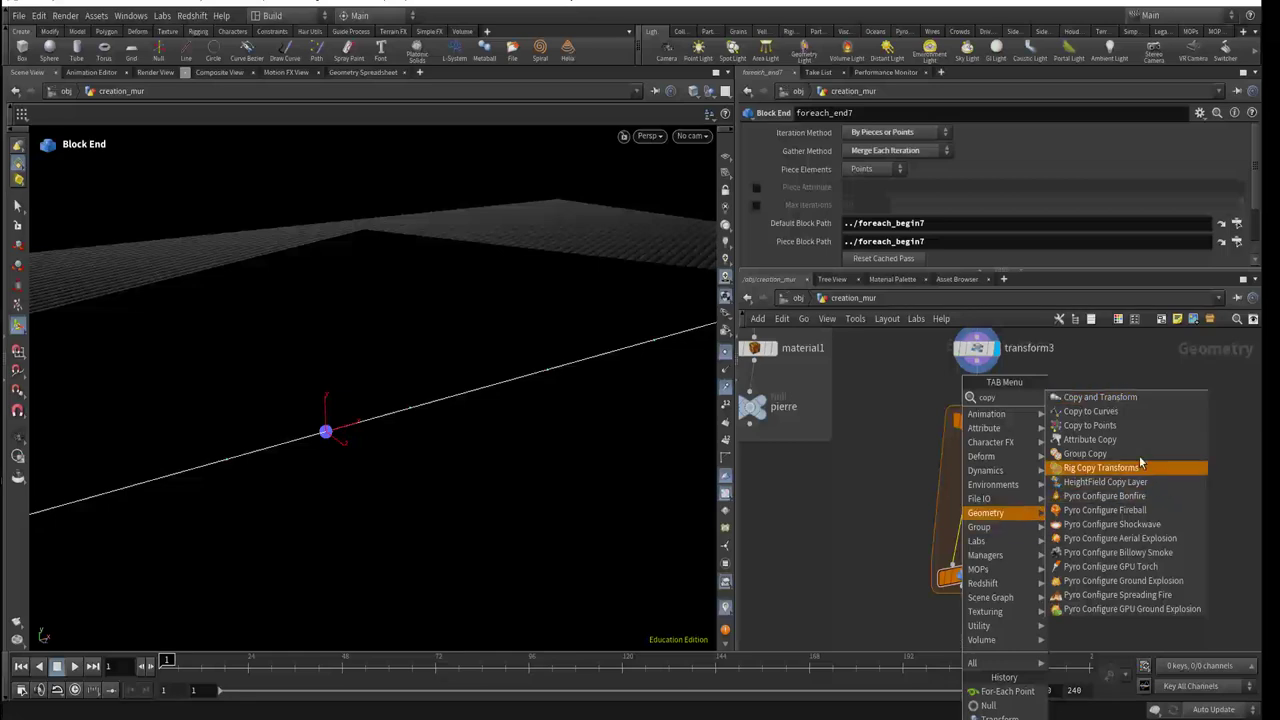
{"action": "left_click", "coordinate": [1100, 425]}
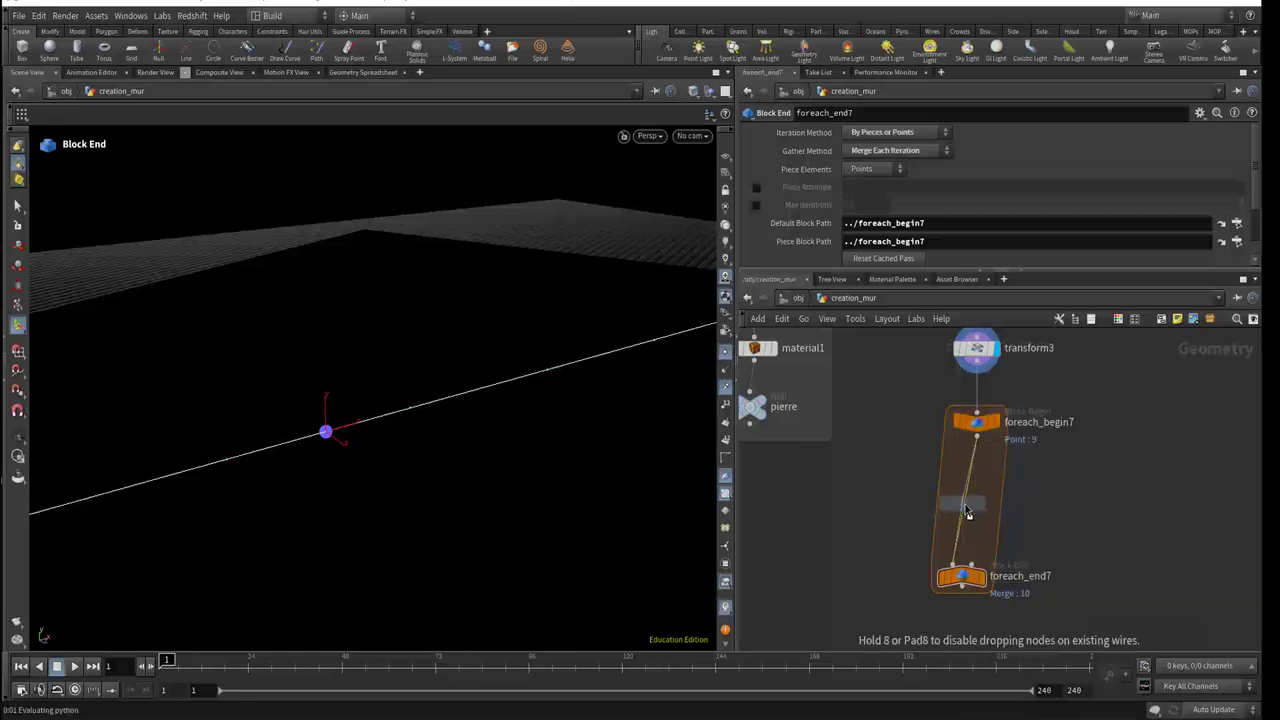
{"action": "left_click", "coordinate": [966, 508]}
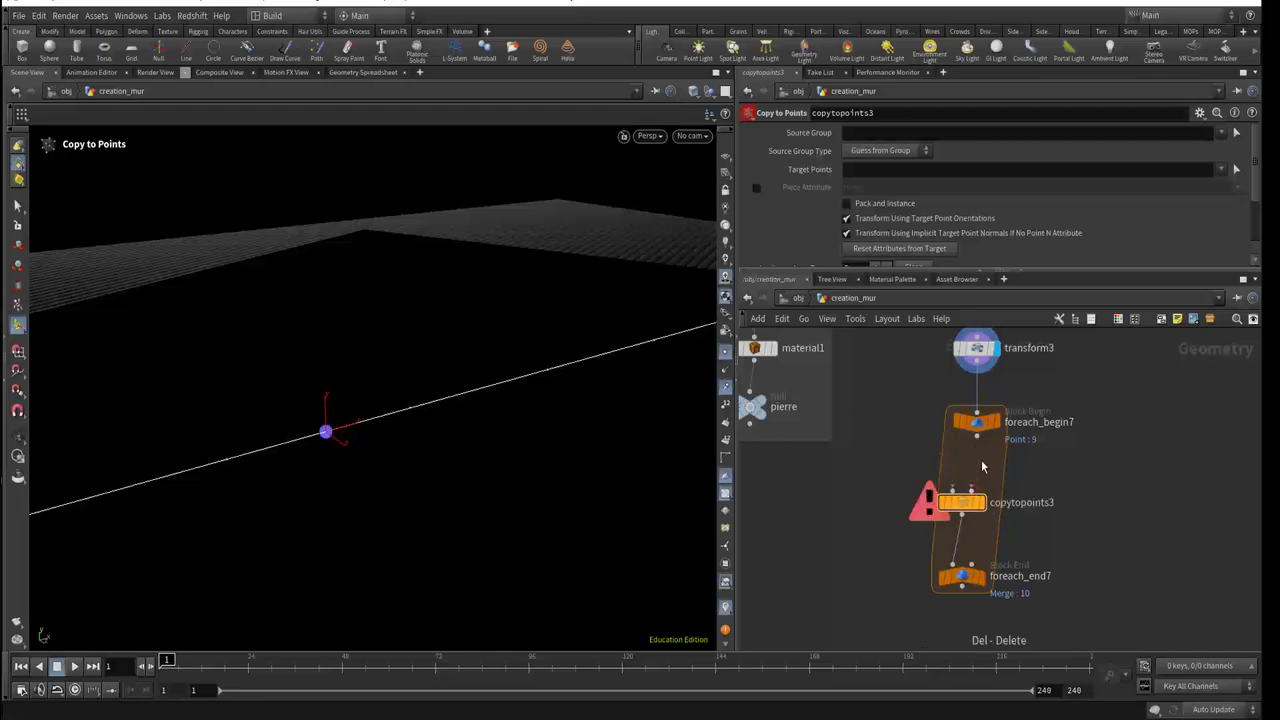
Step: Connect pierre into copytopoints3's first input as the geometry to copy
{"action": "left_click_drag", "start_coordinate": [977, 444], "coordinate": [977, 492]}
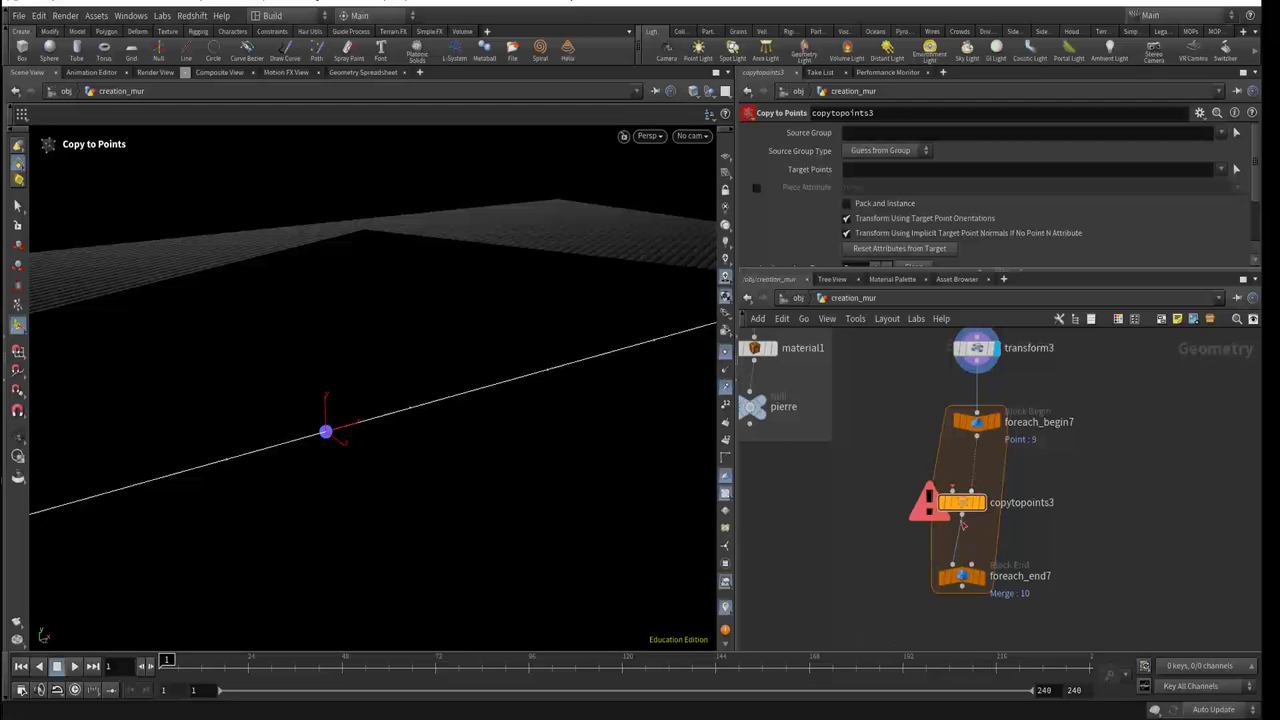
{"action": "left_click", "coordinate": [750, 425]}
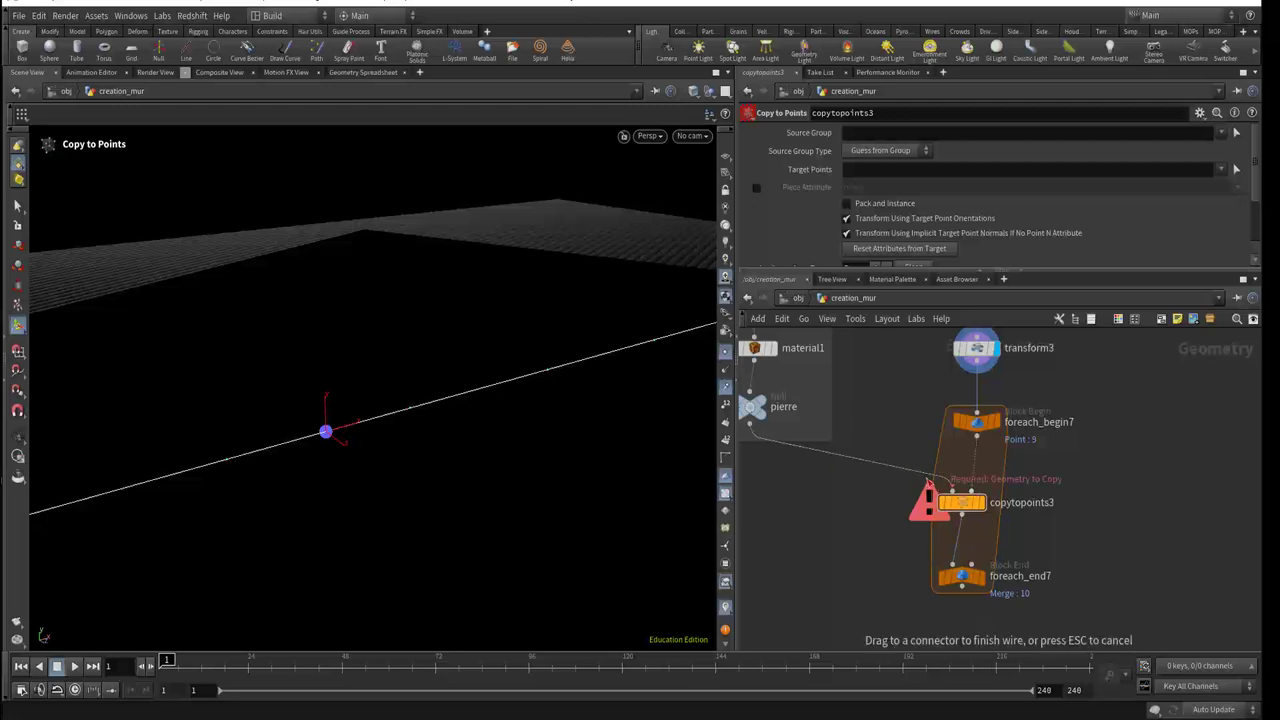
{"action": "left_click", "coordinate": [951, 489]}
Step: Display foreach_end7, frame the row of stone blocks head-on, and hide the point markers
{"action": "mouse_move", "coordinate": [962, 576]}
{"action": "left_click", "coordinate": [985, 590]}
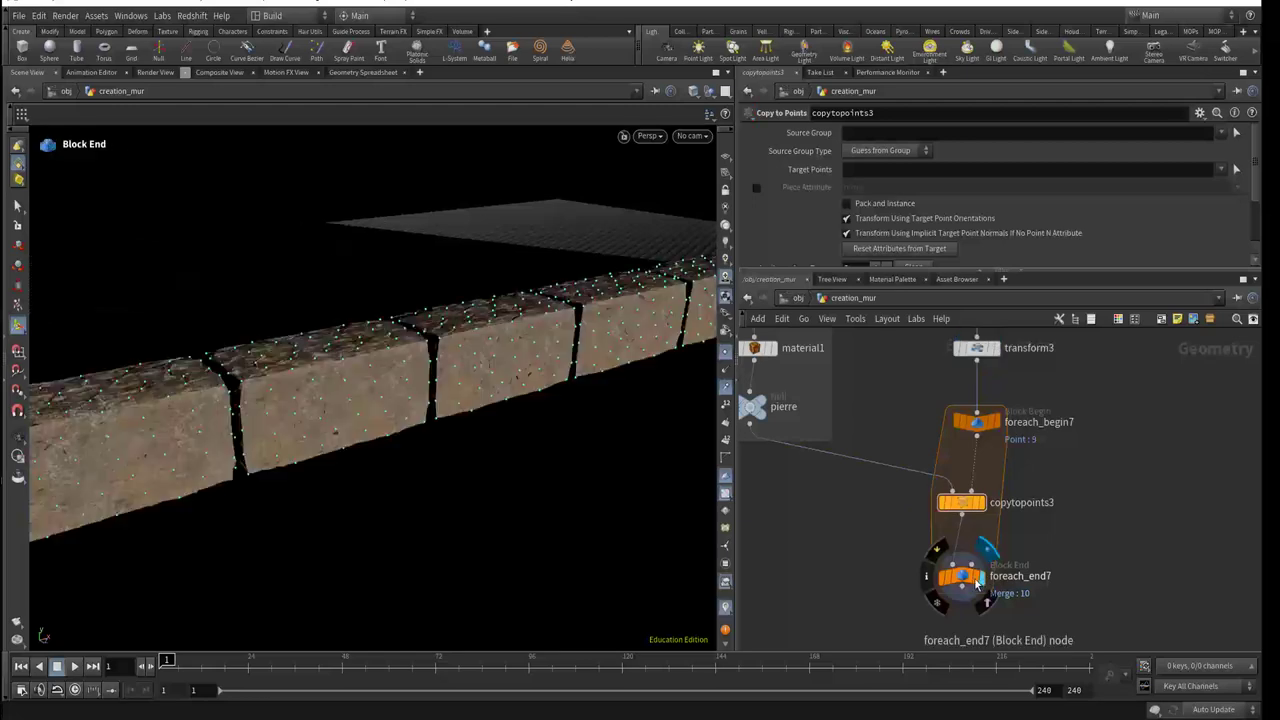
{"action": "left_click", "coordinate": [960, 576]}
{"action": "key", "text": "Escape"}
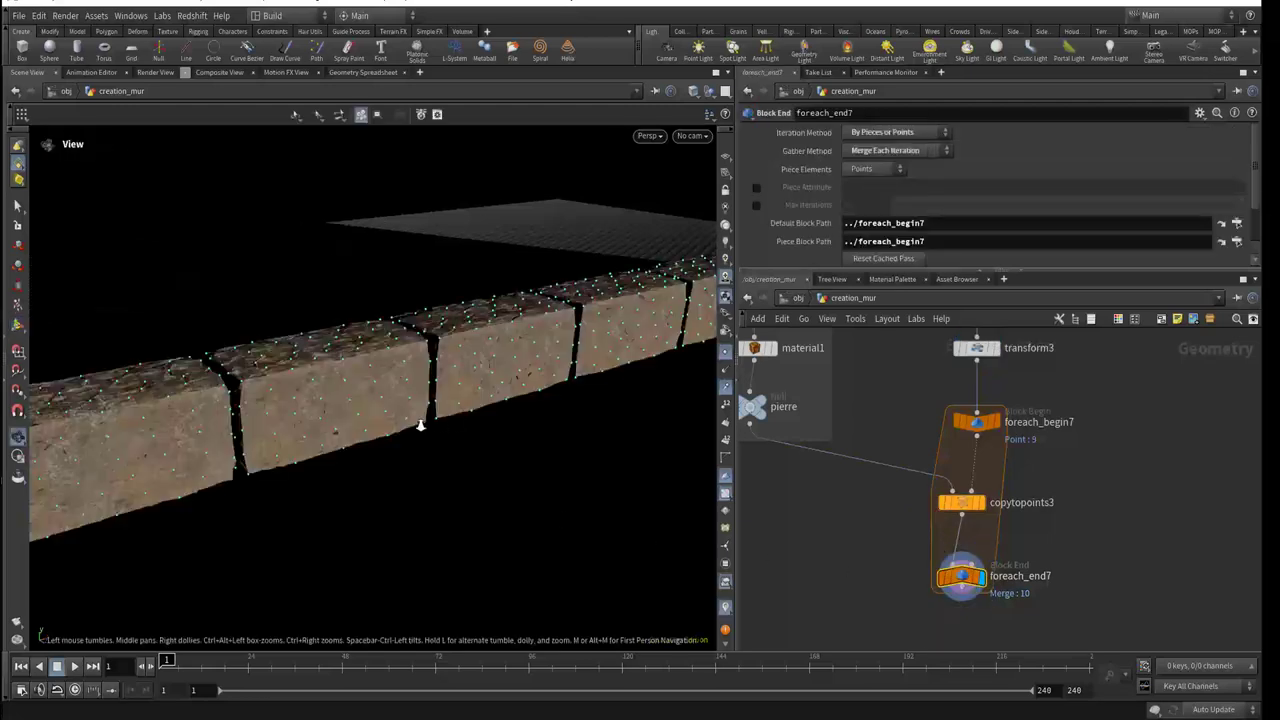
{"action": "mouse_move", "coordinate": [417, 423]}
{"action": "left_mouse_down"}
{"action": "mouse_move", "coordinate": [206, 420]}
{"action": "mouse_move", "coordinate": [414, 428]}
{"action": "mouse_move", "coordinate": [417, 443]}
{"action": "left_mouse_up"}
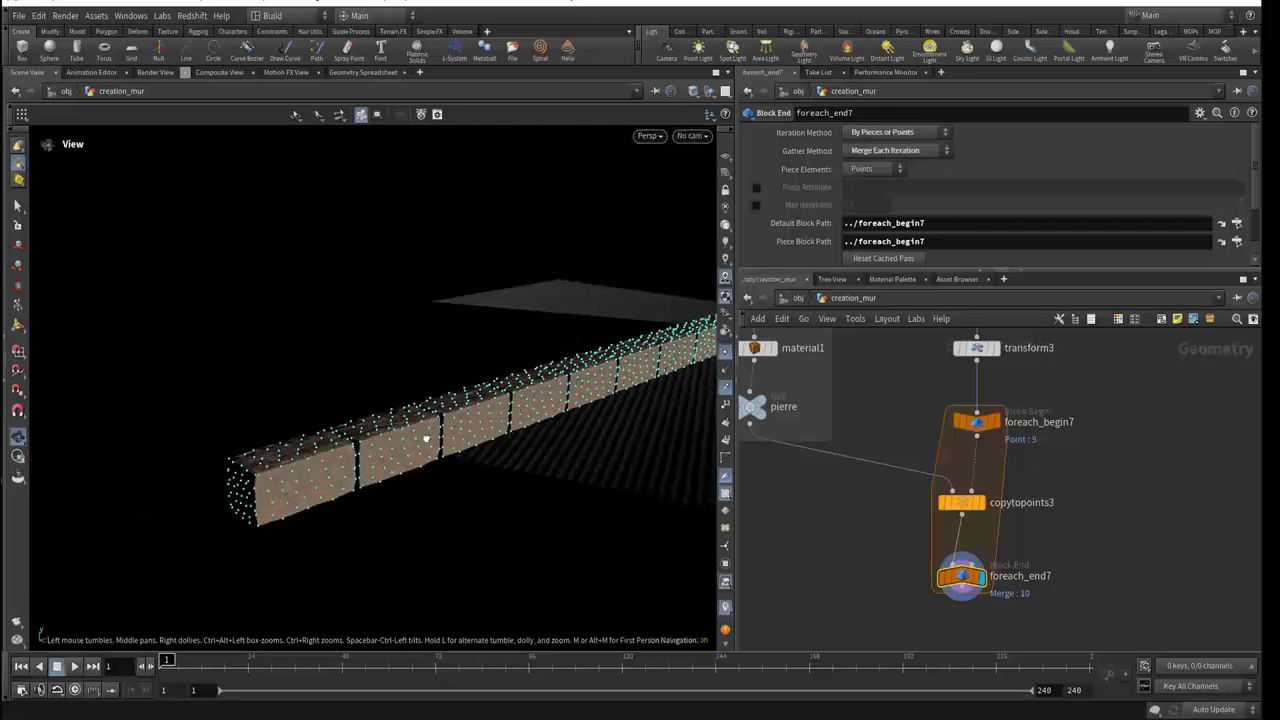
{"action": "right_click_drag", "start_coordinate": [417, 443], "coordinate": [617, 477]}
{"action": "key", "text": "Return"}
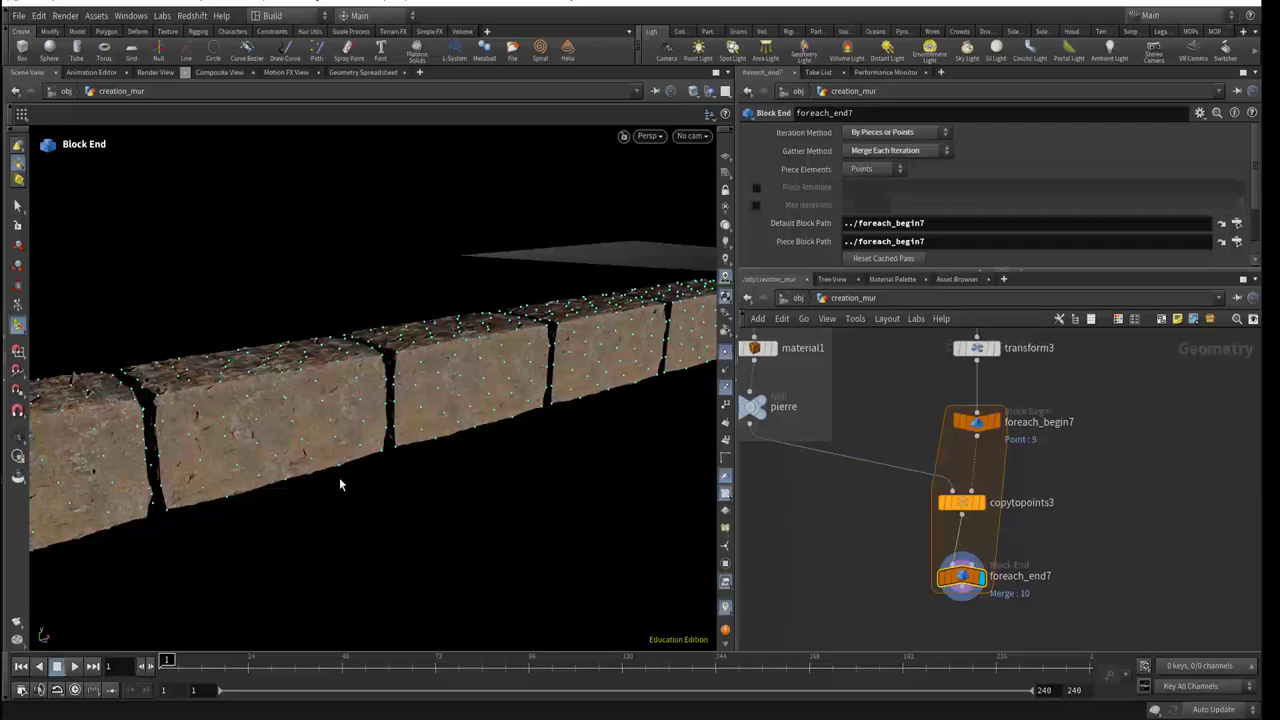
{"action": "left_click_drag", "start_coordinate": [339, 485], "coordinate": [294, 471]}
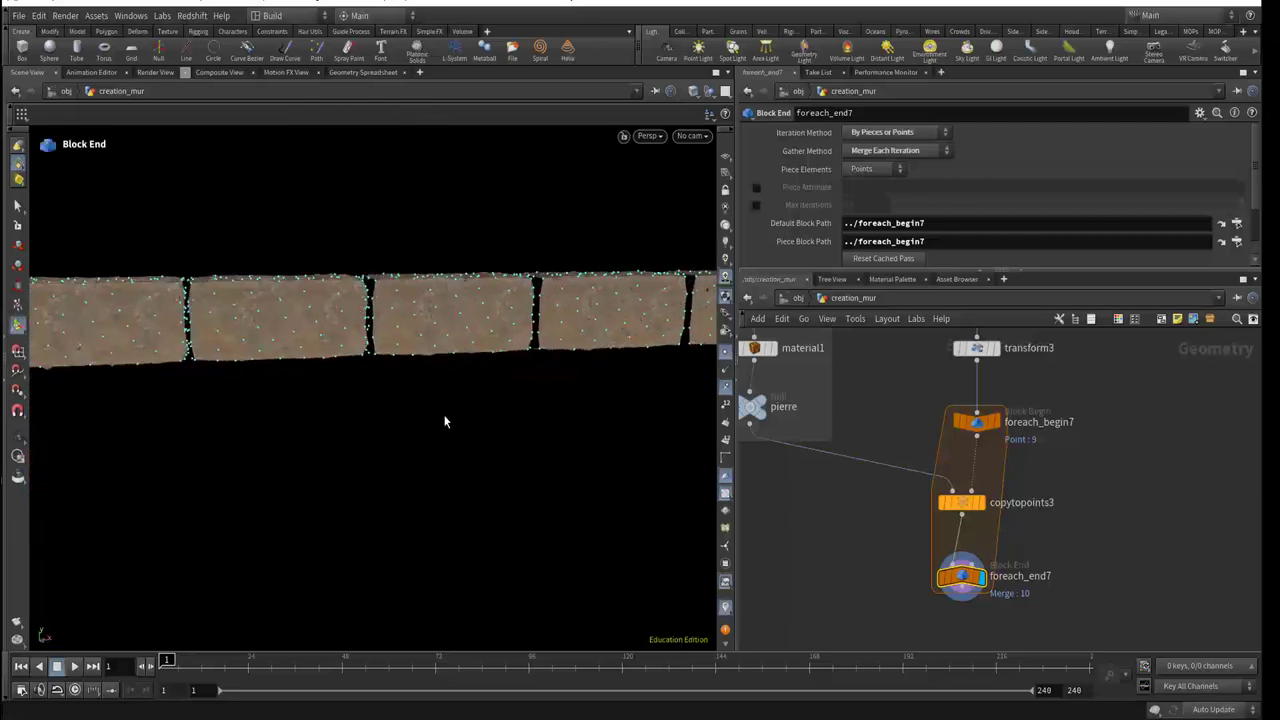
{"action": "left_click", "coordinate": [726, 353]}
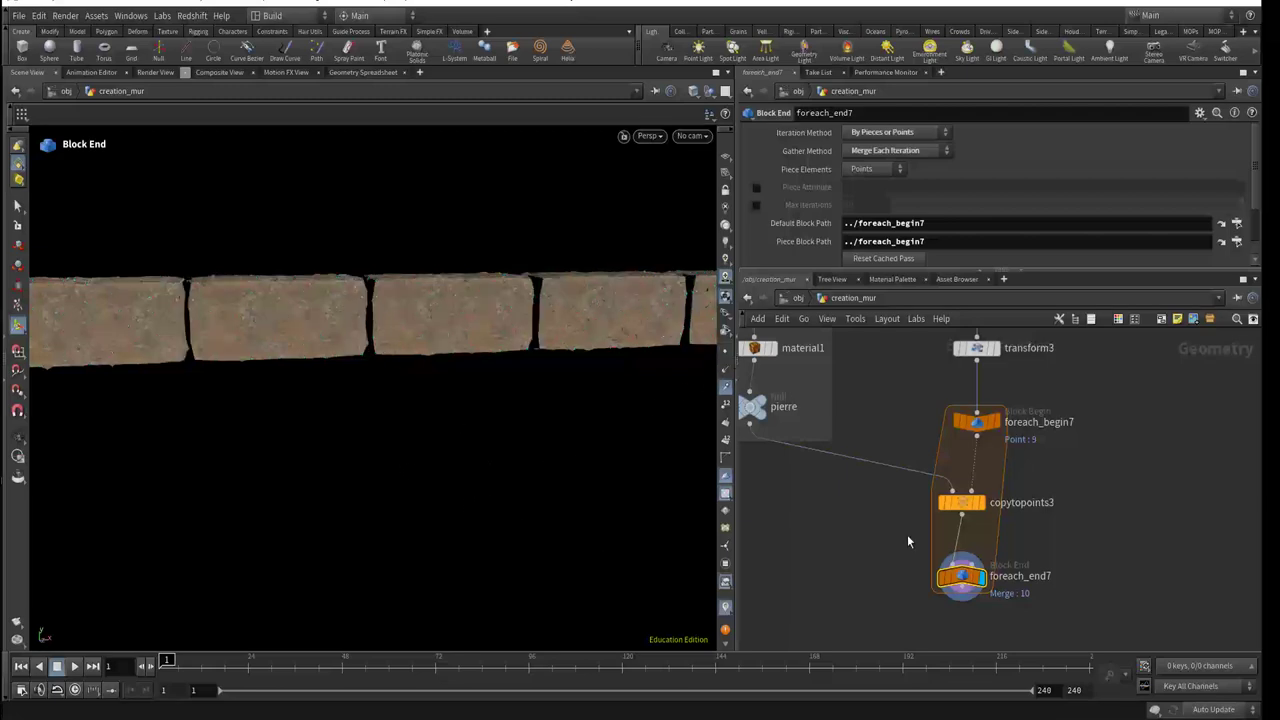
Step: Lower transform3's Uniform Scale from 2.18 to 2.07 so the stones sit closer
{"action": "middle_click_drag", "start_coordinate": [993, 380], "coordinate": [983, 461]}
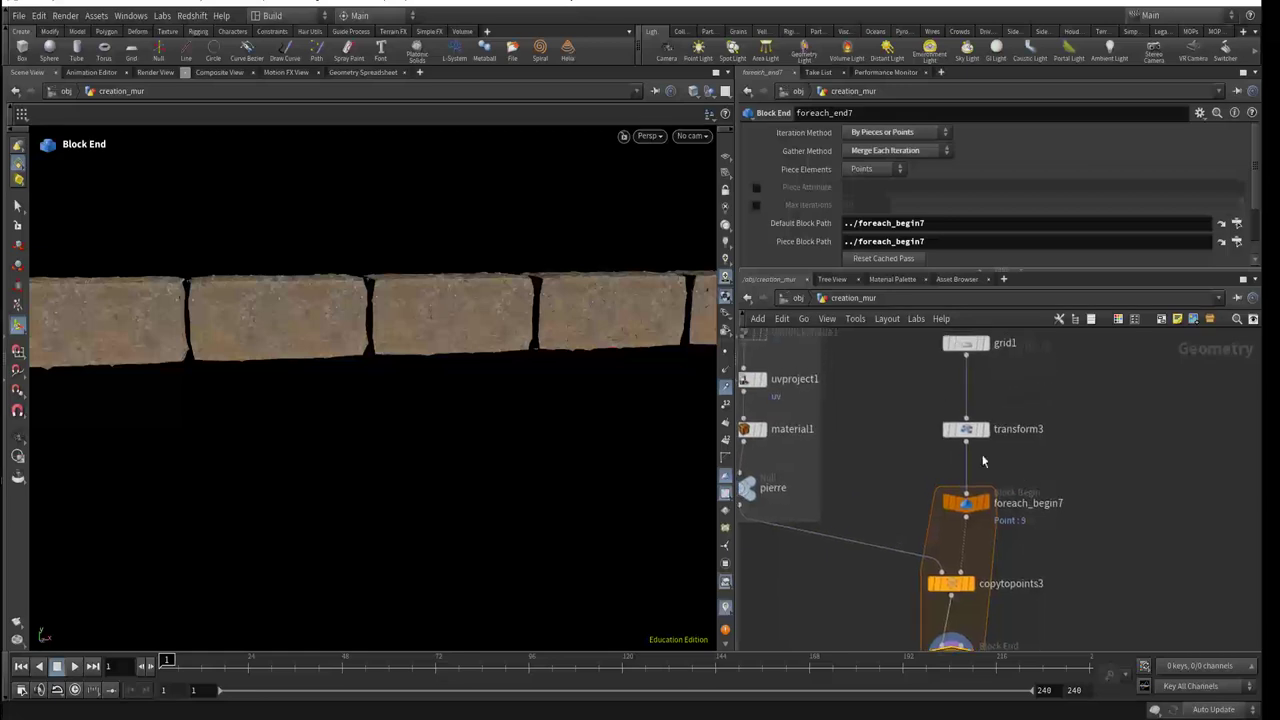
{"action": "left_click", "coordinate": [965, 429]}
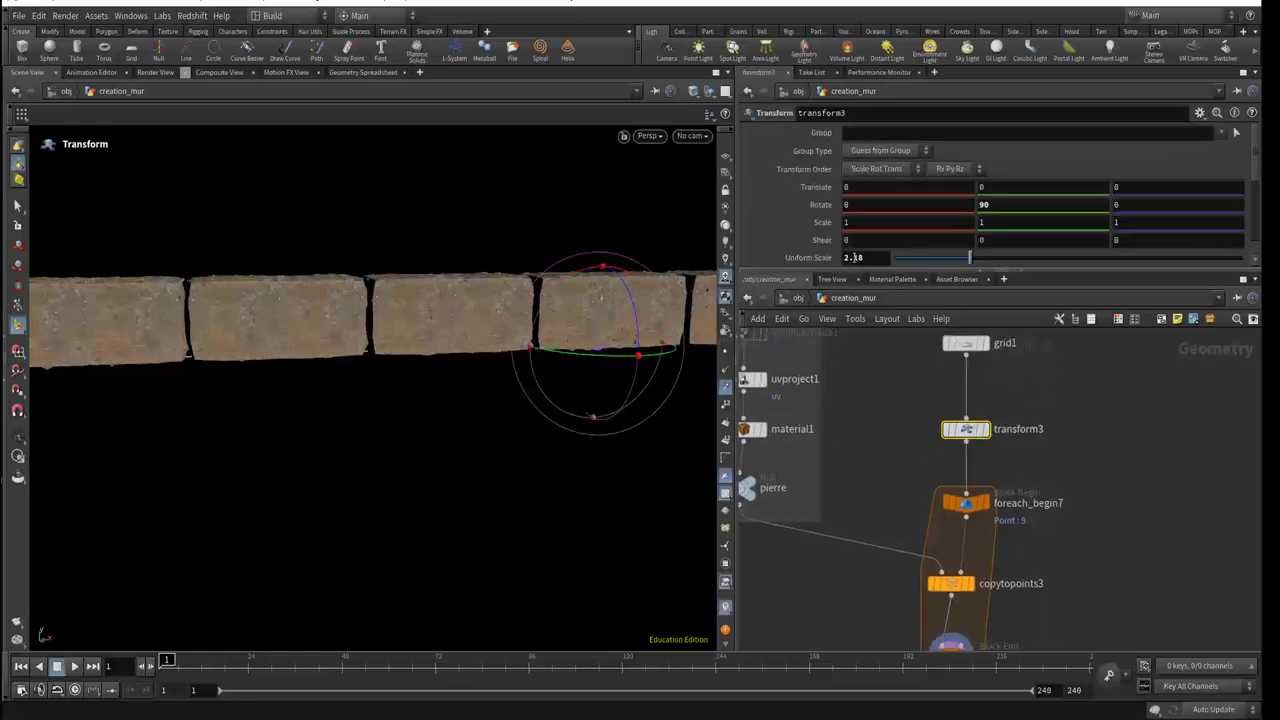
{"action": "left_click_drag", "start_coordinate": [968, 260], "coordinate": [966, 259]}
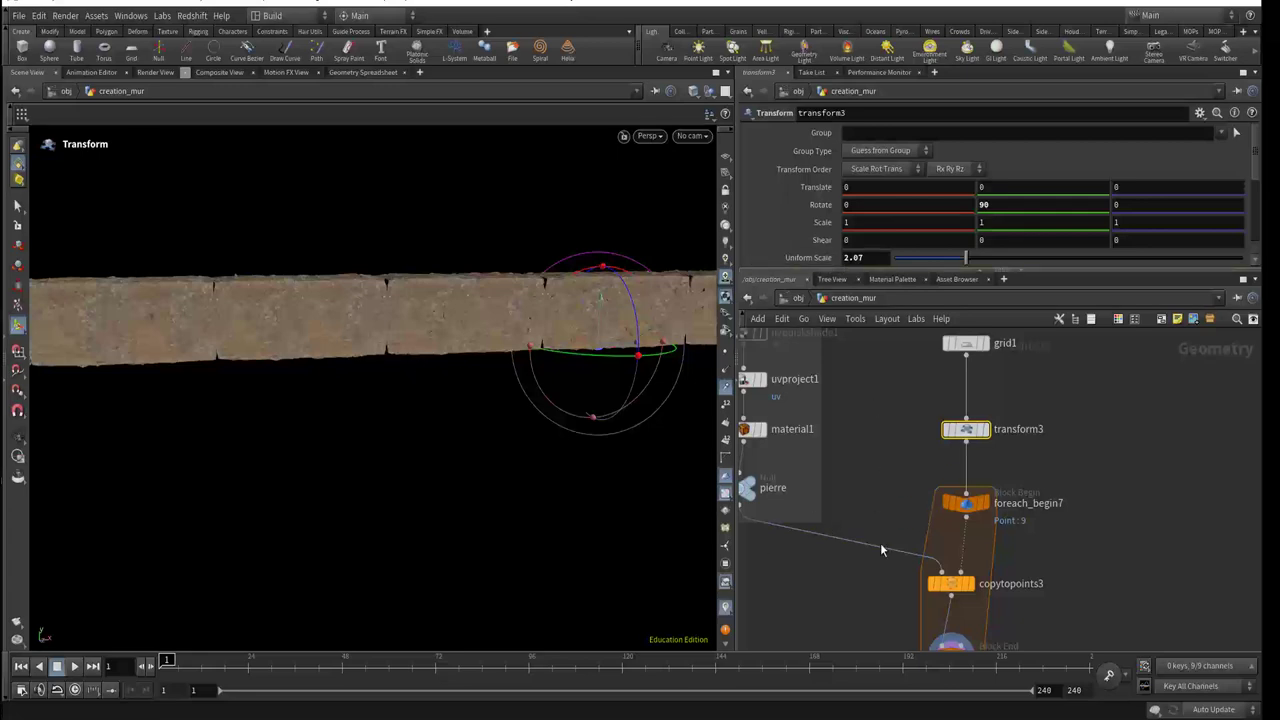
Step: Reposition foreach_end7 and inspect foreach_begin7's Extract Piece or Point method
{"action": "middle_click_drag", "start_coordinate": [893, 523], "coordinate": [924, 437]}
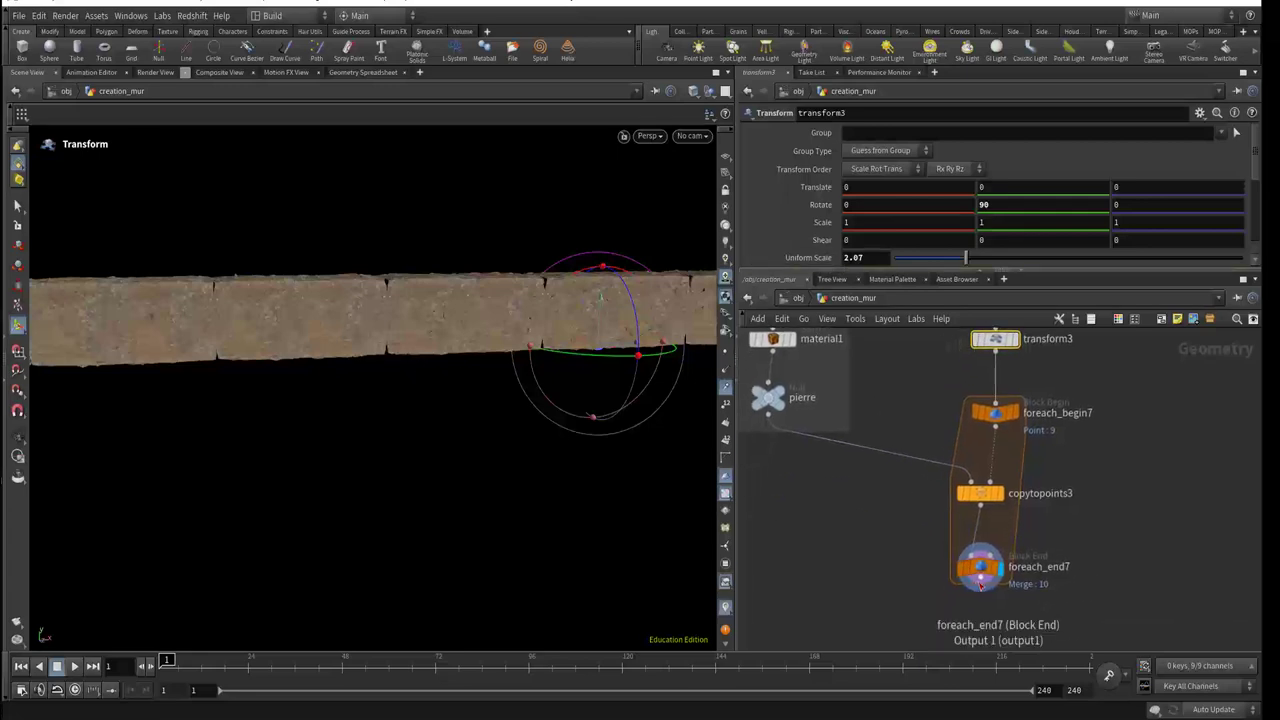
{"action": "left_click_drag", "start_coordinate": [981, 576], "coordinate": [994, 589]}
{"action": "mouse_move", "coordinate": [993, 413]}
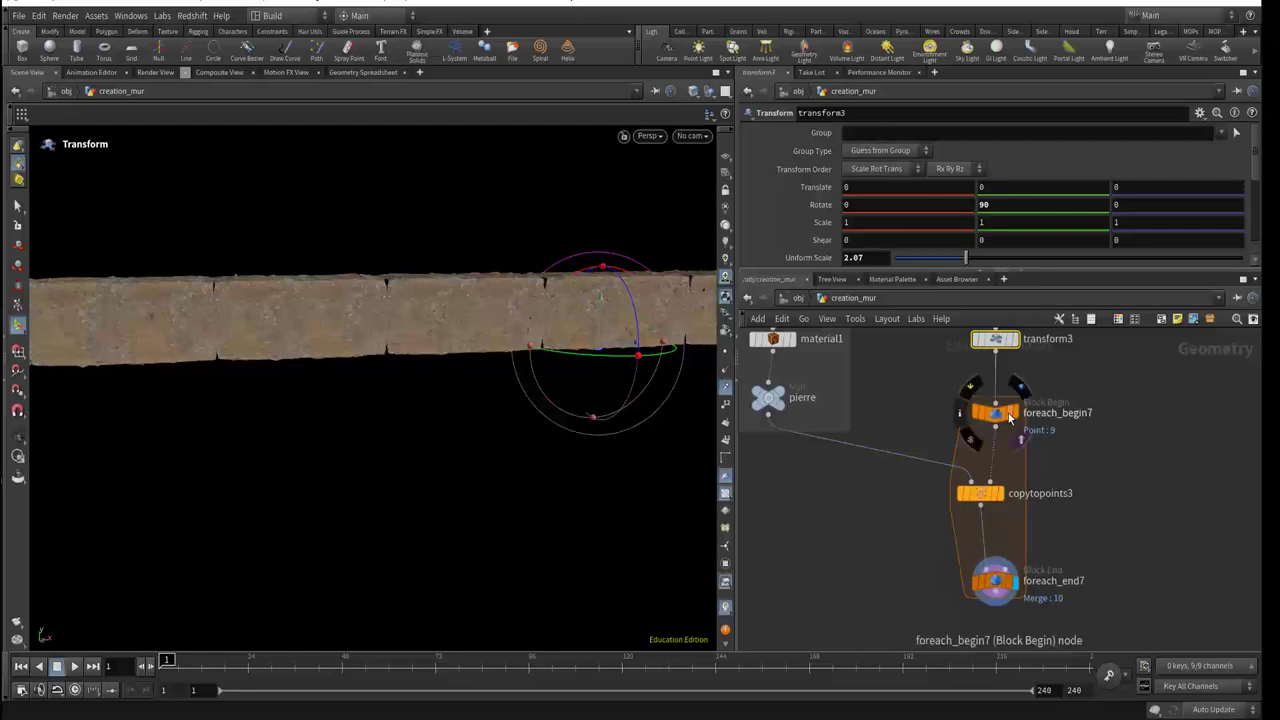
{"action": "left_click", "coordinate": [1003, 414]}
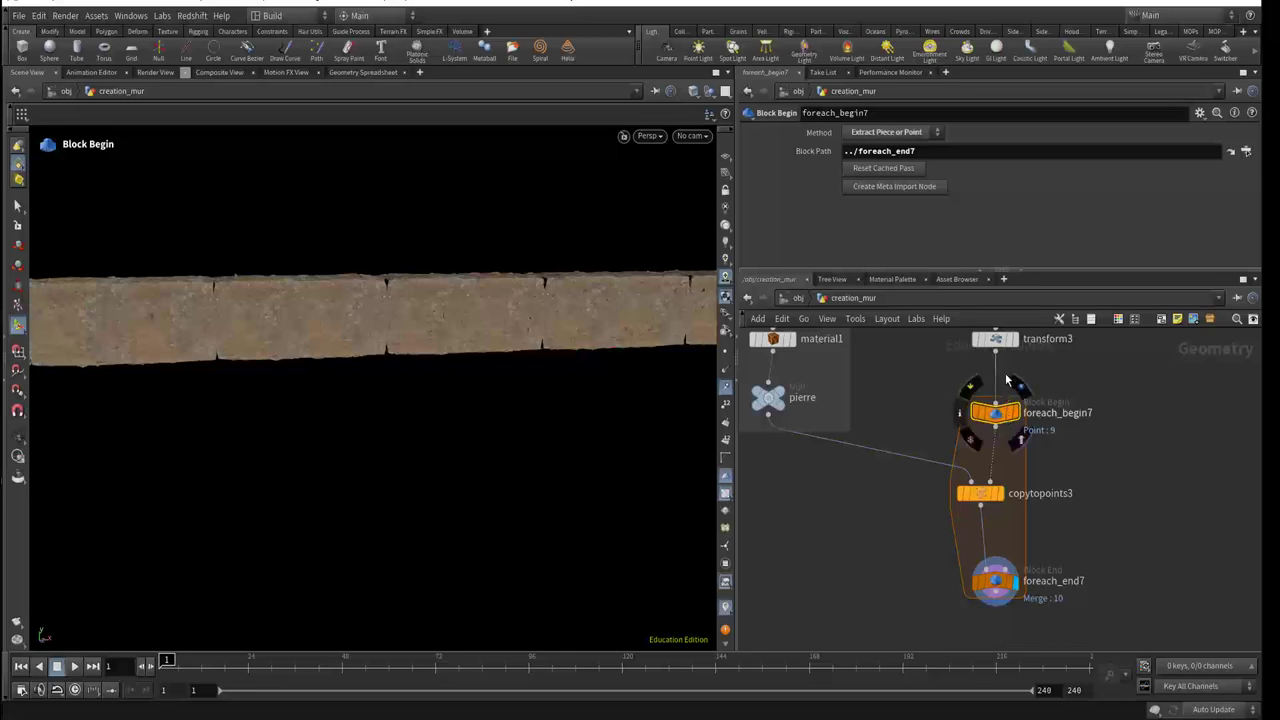
{"action": "middle_click_drag", "start_coordinate": [1086, 380], "coordinate": [1086, 527]}
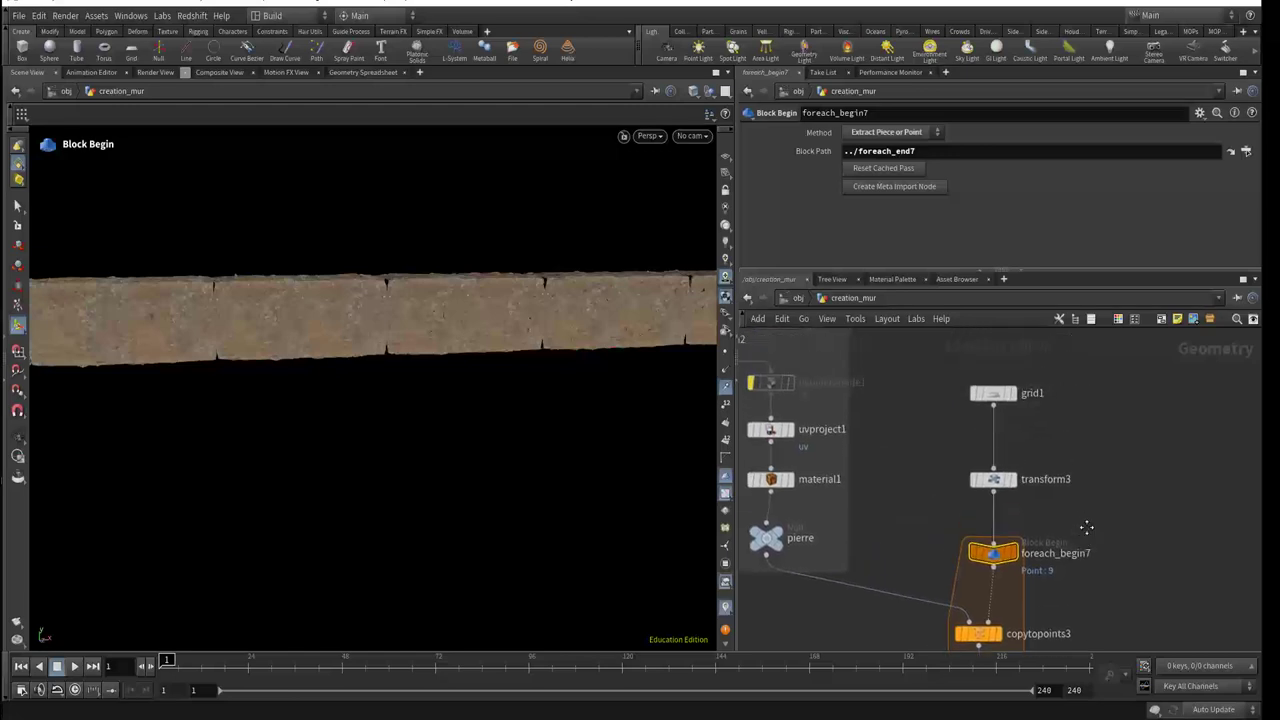
{"action": "middle_click_drag", "start_coordinate": [945, 553], "coordinate": [940, 403]}
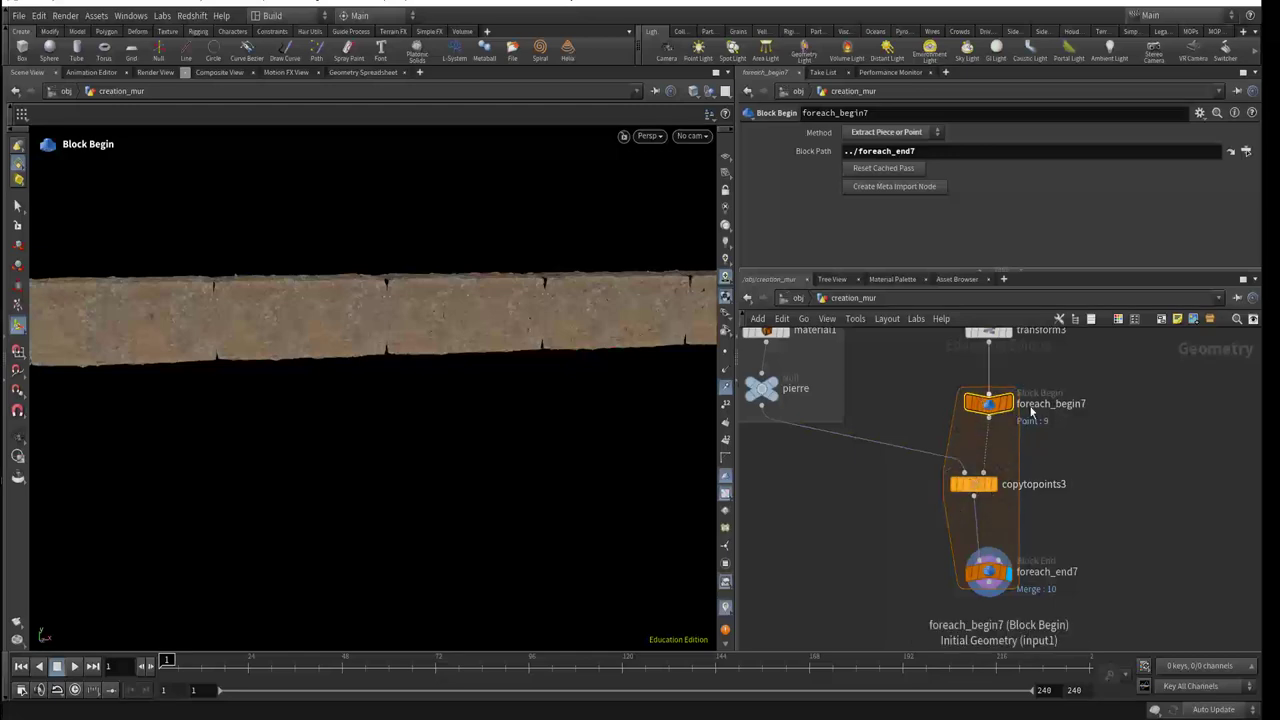
Step: Tidy the network, lowering foreach_end7 and moving transform3 up closer to grid1
{"action": "left_click_drag", "start_coordinate": [995, 572], "coordinate": [990, 590]}
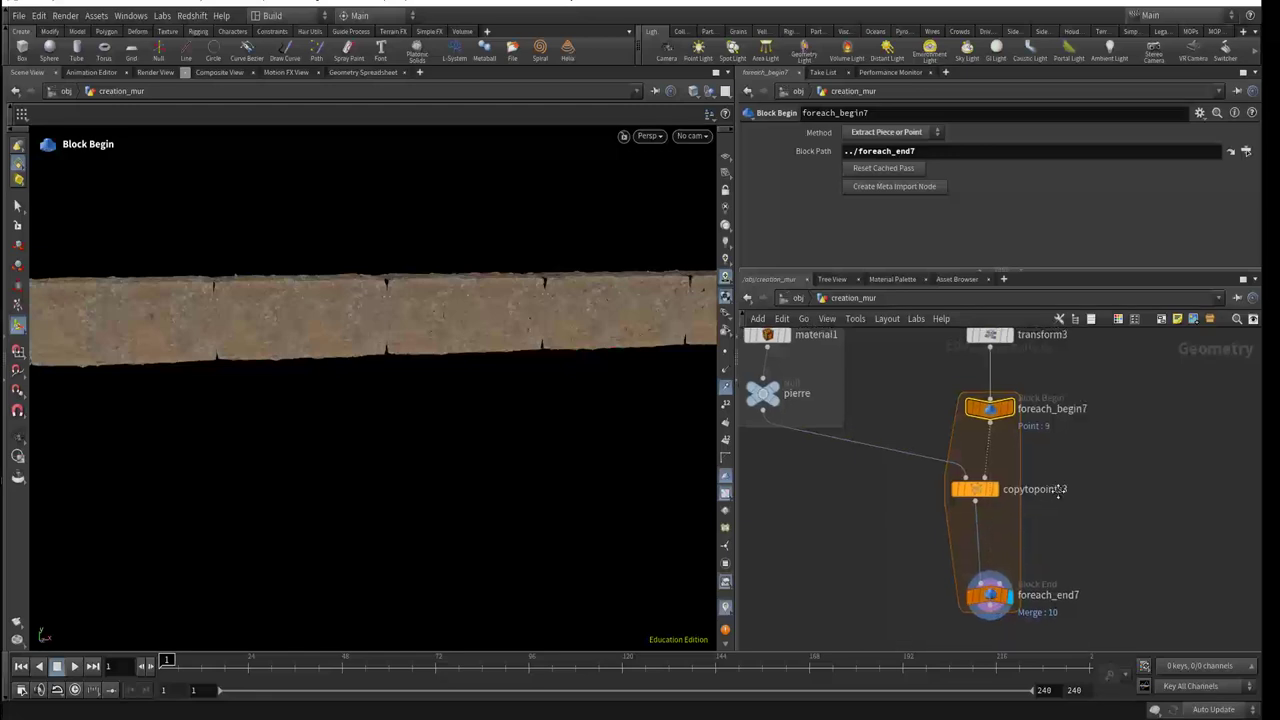
{"action": "middle_click_drag", "start_coordinate": [1052, 472], "coordinate": [1061, 528]}
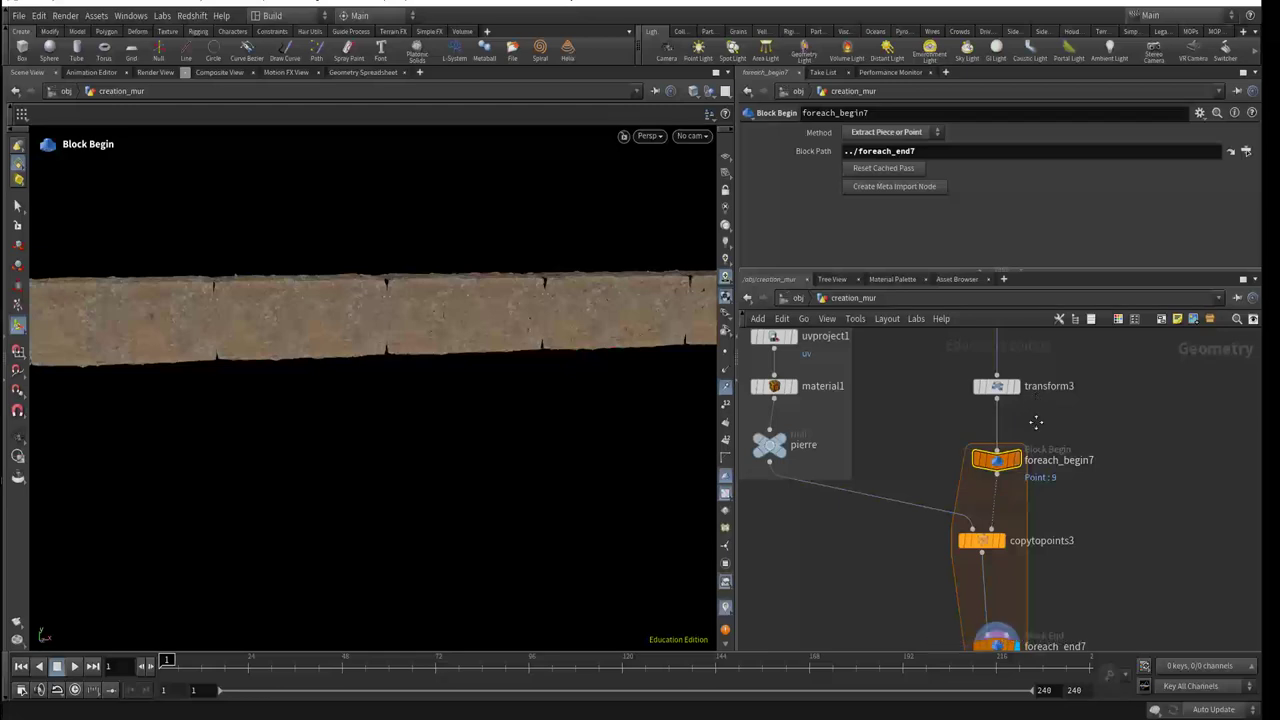
{"action": "middle_click_drag", "start_coordinate": [1037, 423], "coordinate": [1037, 528]}
{"action": "left_click_drag", "start_coordinate": [1003, 518], "coordinate": [1003, 476]}
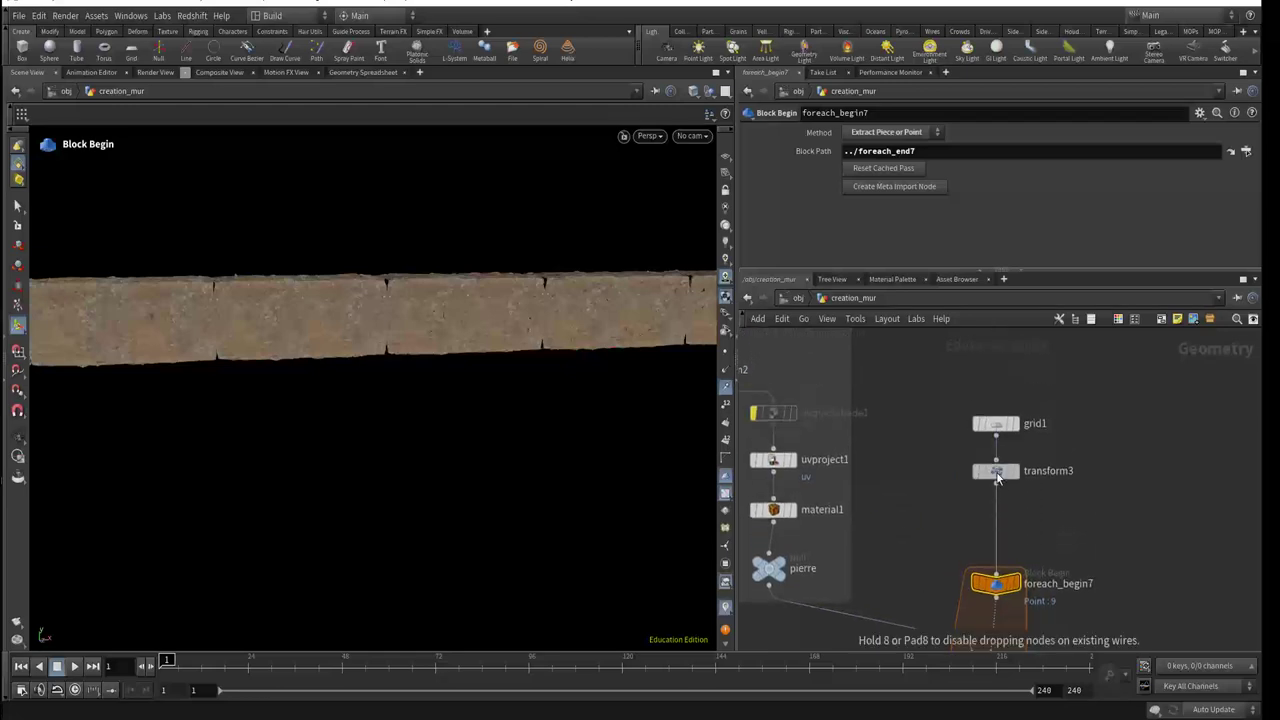
Step: Insert an Attribute Expression node, point1, on the transform3–foreach_begin7 wire
{"action": "left_click", "coordinate": [997, 500]}
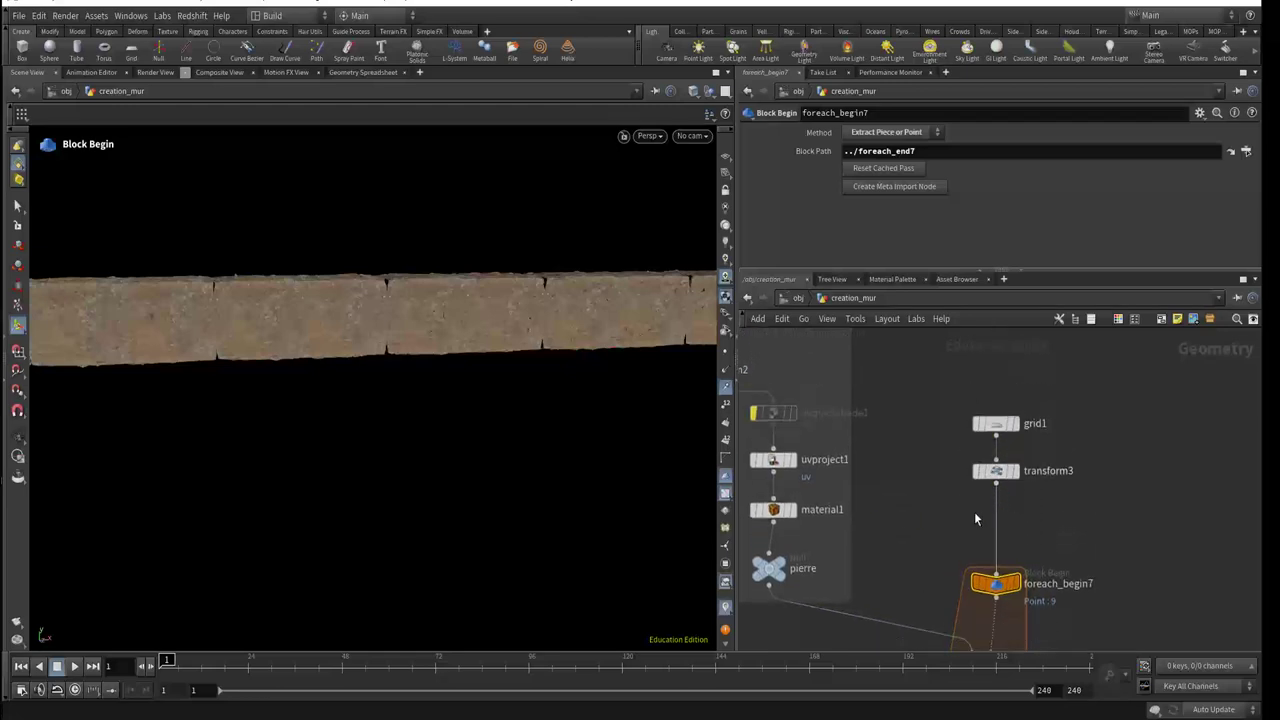
{"action": "key", "text": "Tab"}
{"action": "type", "text": "point"}
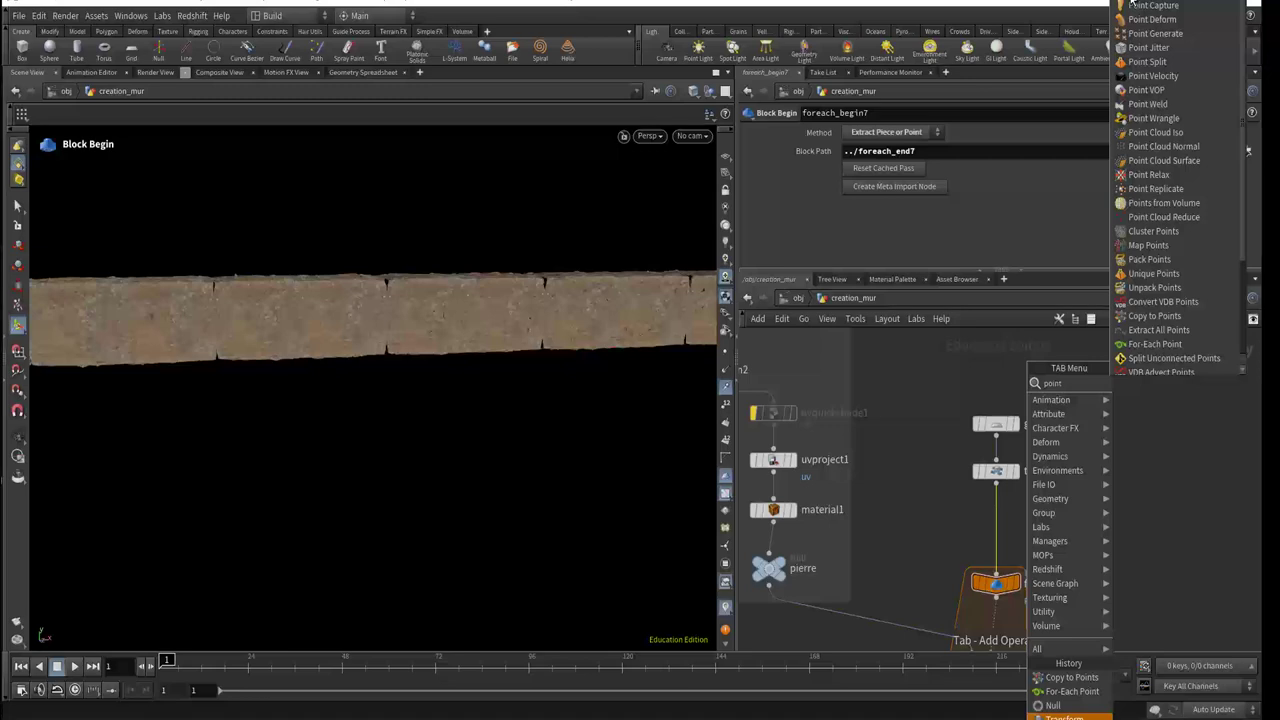
{"action": "left_click", "coordinate": [1133, 4]}
{"action": "left_click", "coordinate": [997, 522]}
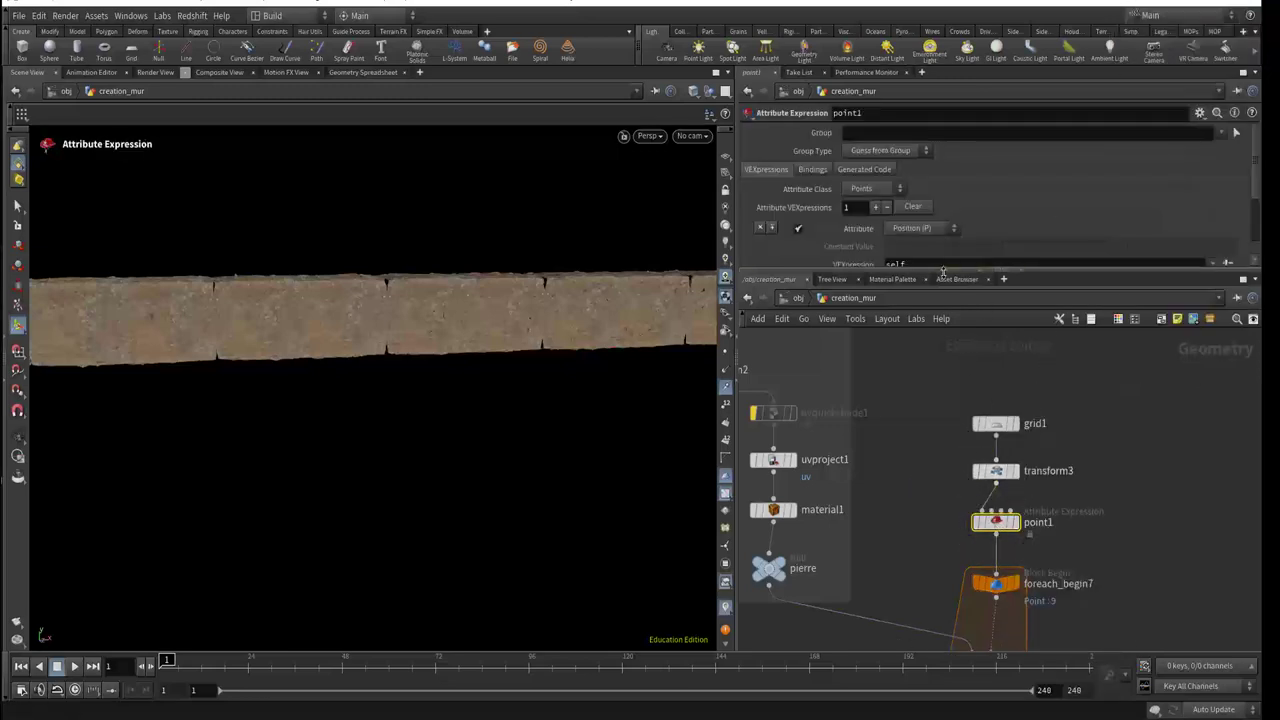
Step: Switch point1's target attribute from Position (P) to a custom attribute
{"action": "left_click_drag", "start_coordinate": [943, 272], "coordinate": [939, 344]}
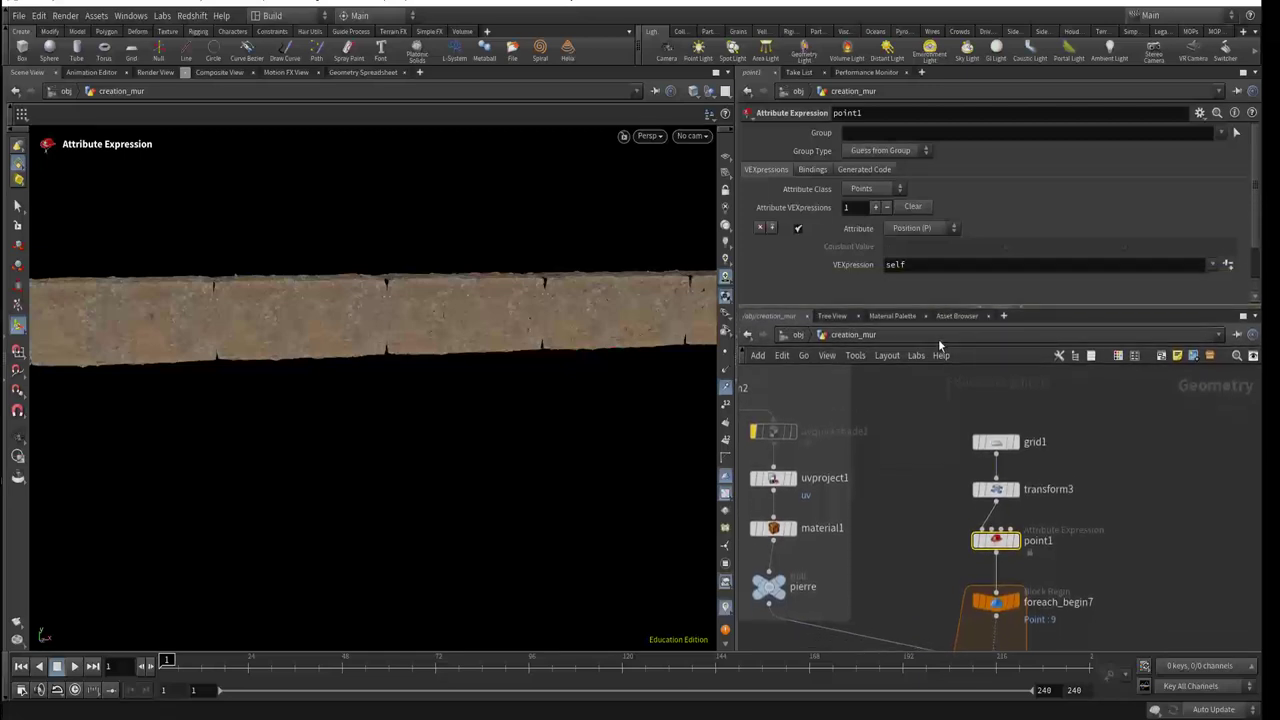
{"action": "middle_click_drag", "start_coordinate": [1128, 568], "coordinate": [1124, 528]}
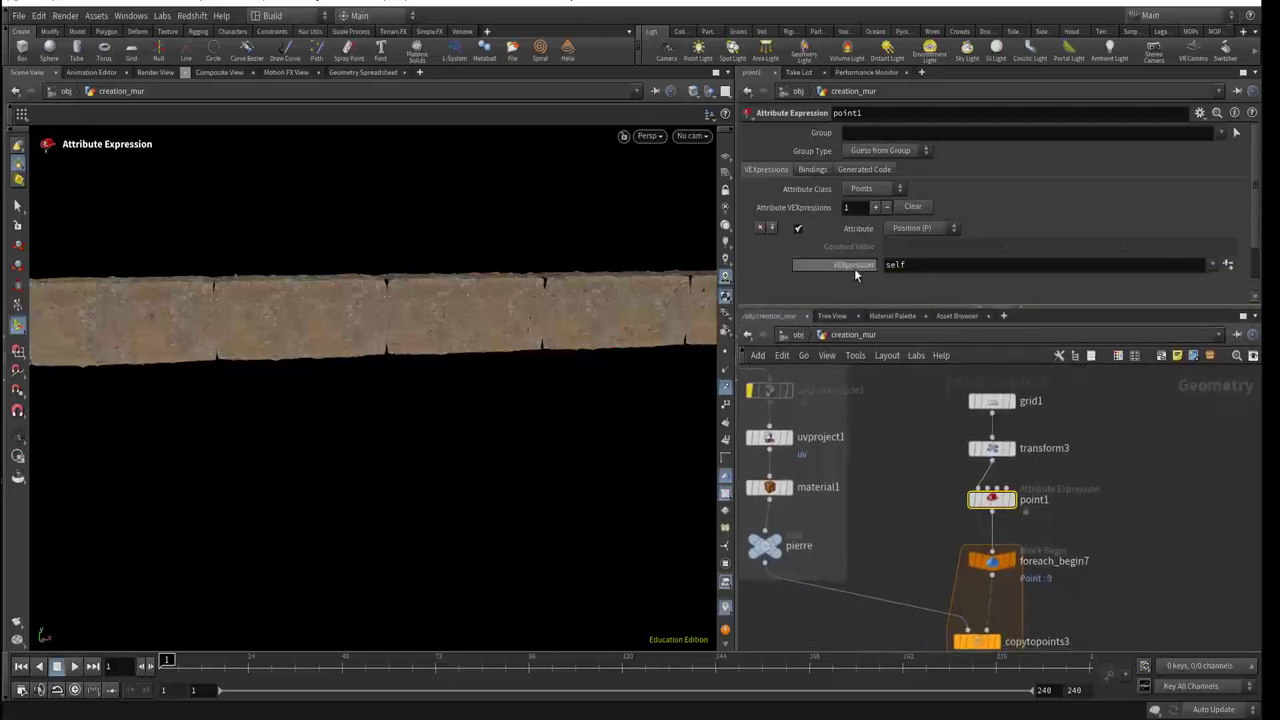
{"action": "left_click", "coordinate": [907, 230]}
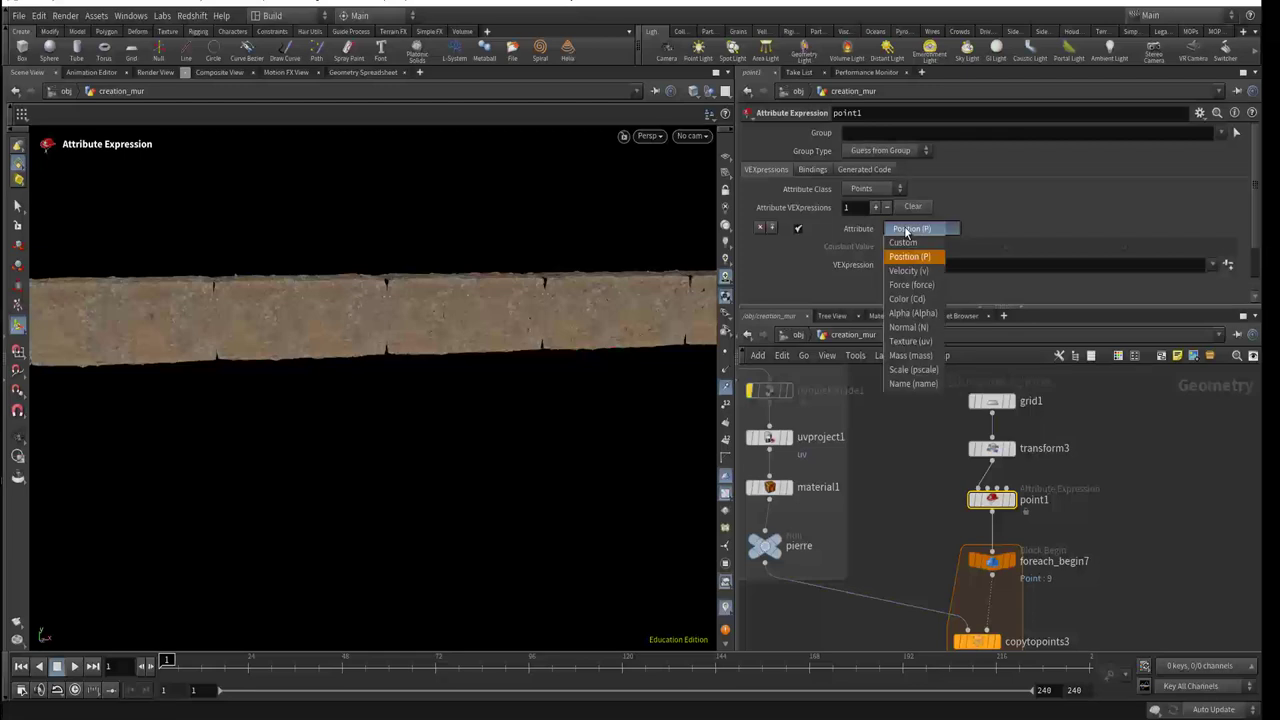
{"action": "left_click", "coordinate": [907, 230]}
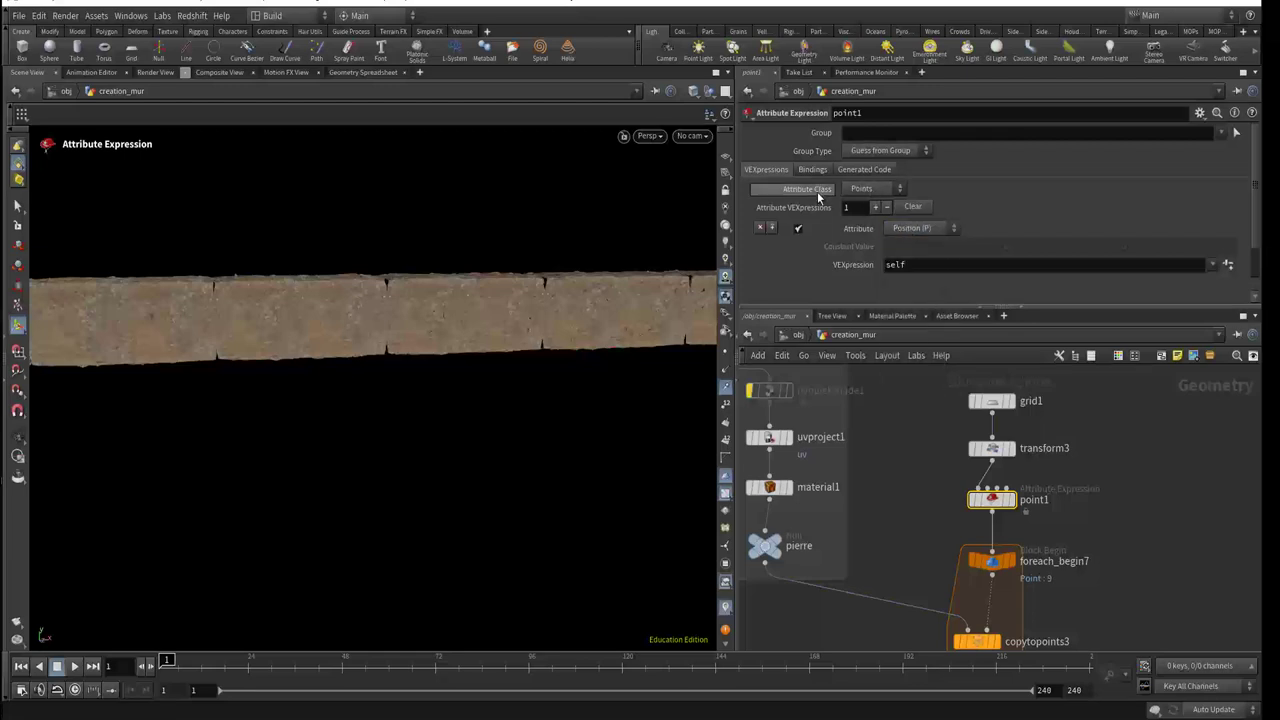
{"action": "left_click", "coordinate": [903, 230]}
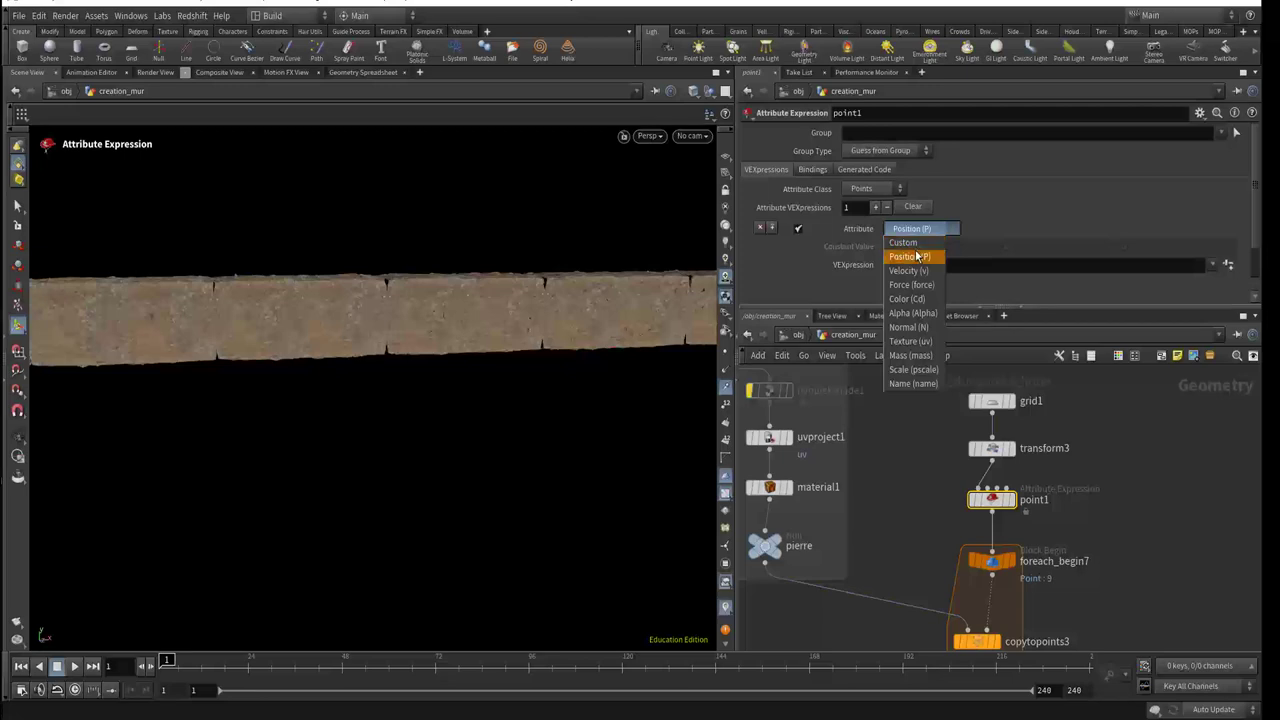
{"action": "left_click", "coordinate": [917, 257]}
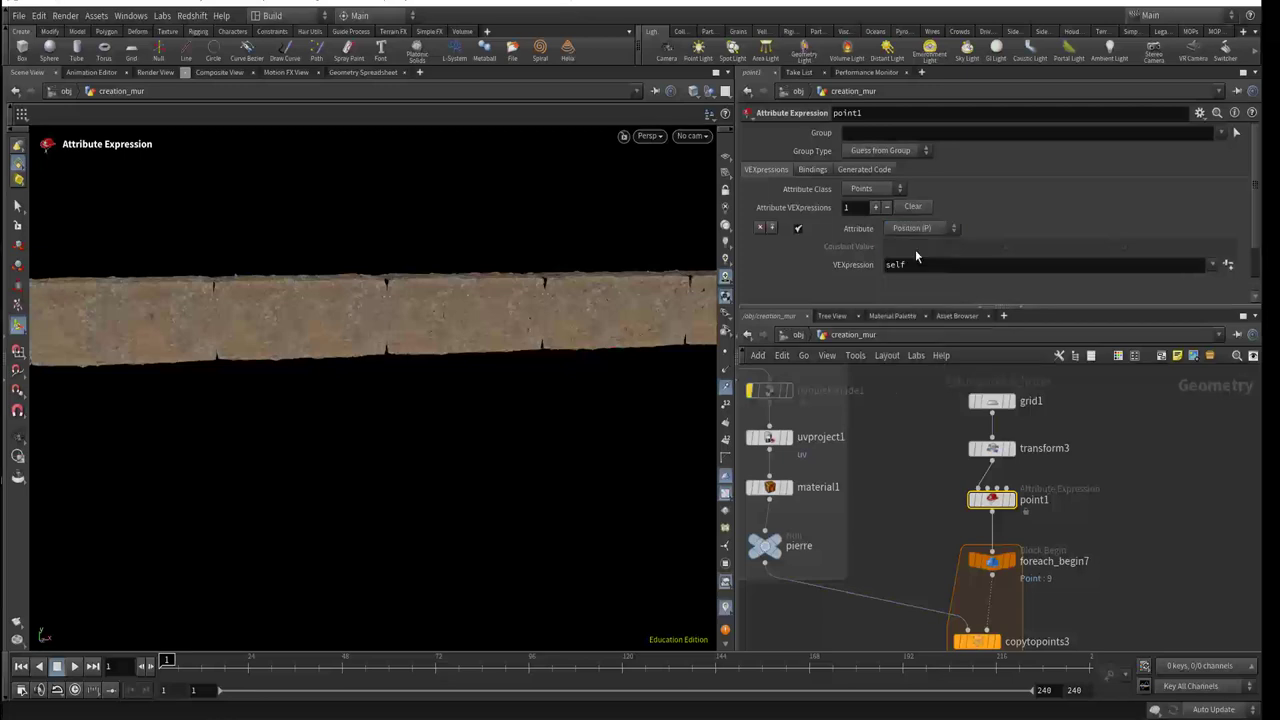
{"action": "left_click", "coordinate": [909, 229]}
{"action": "left_click", "coordinate": [910, 245]}
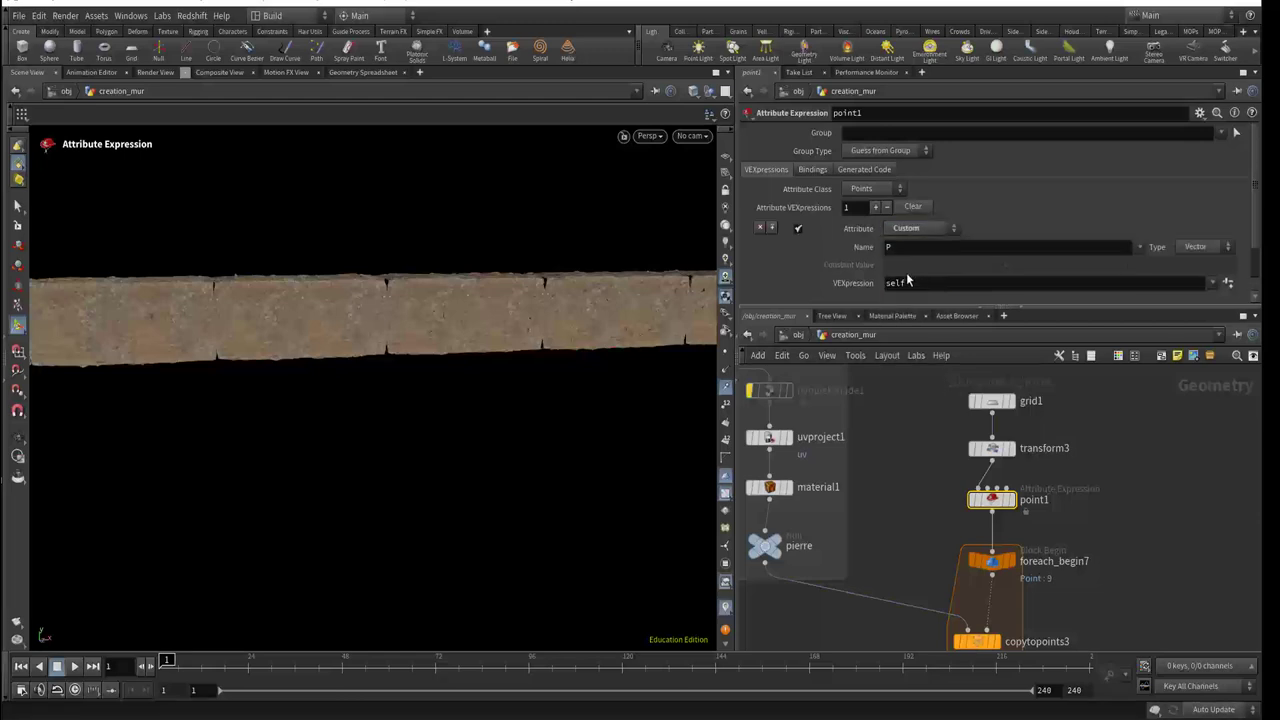
{"action": "middle_click_drag", "start_coordinate": [1111, 530], "coordinate": [1113, 439]}
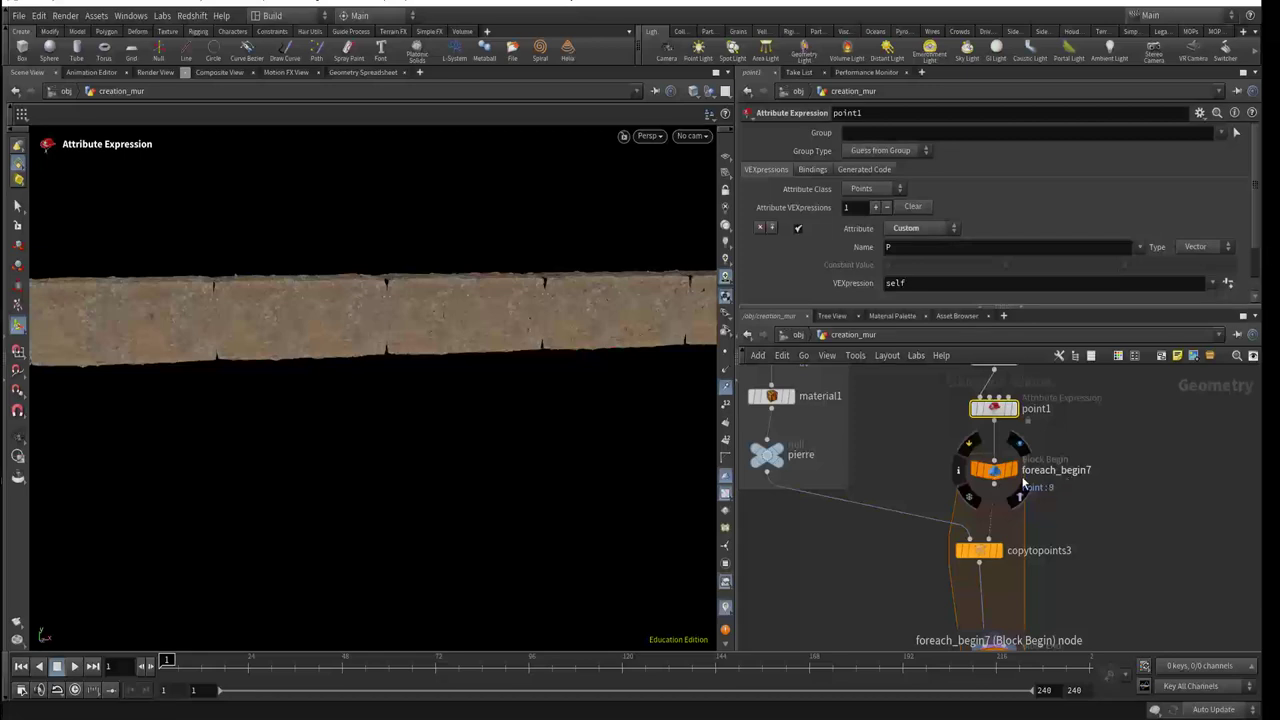
{"action": "left_click", "coordinate": [906, 252]}
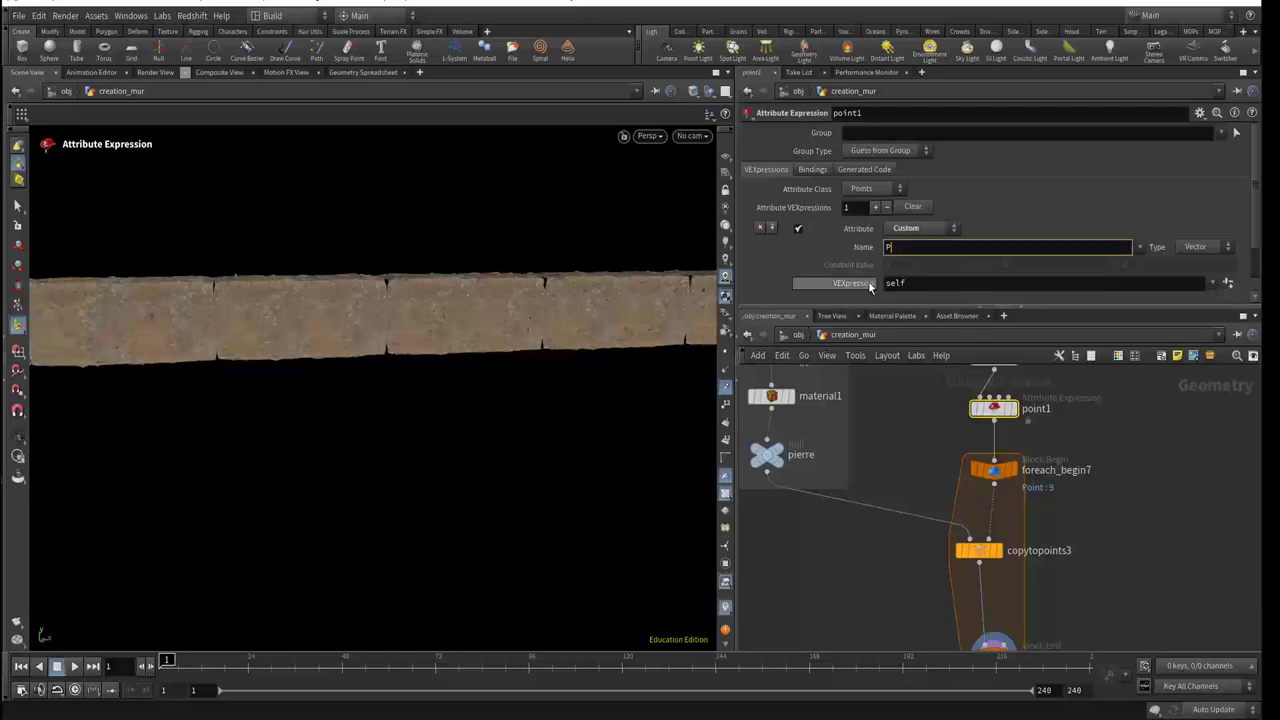
{"action": "scroll", "coordinate": [855, 263], "scroll_direction": "down", "scroll_amount": 1}
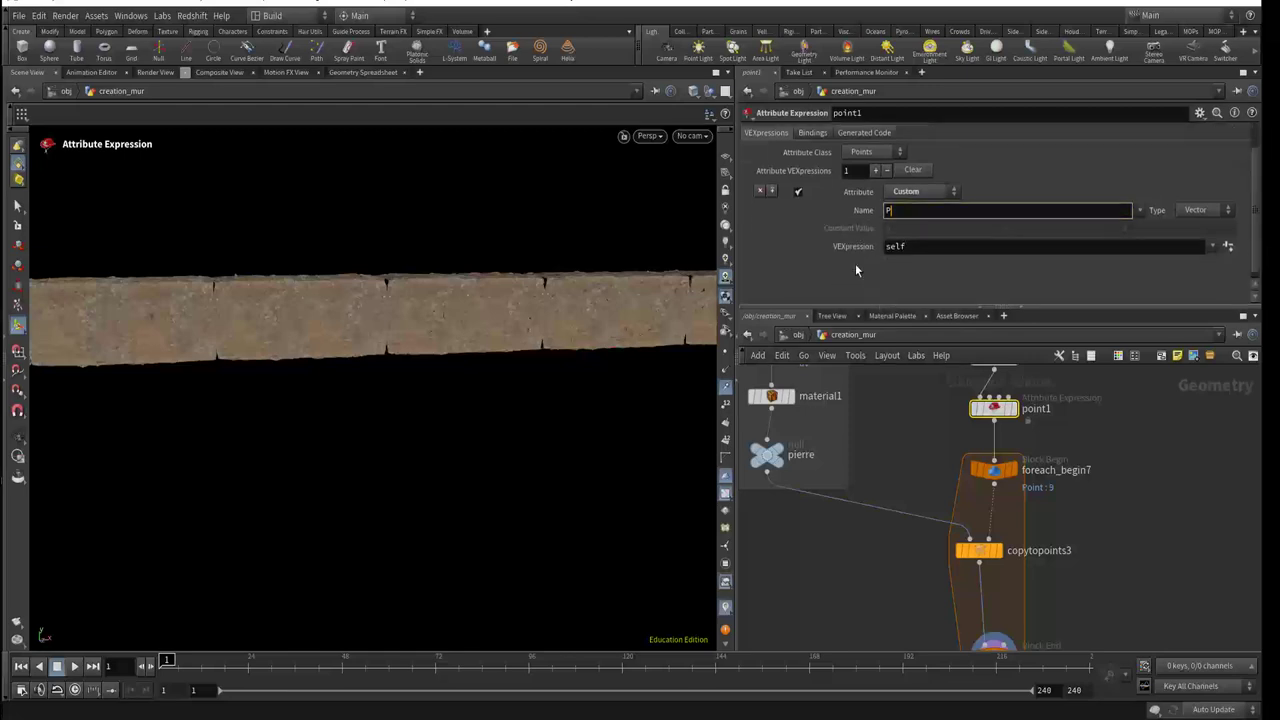
{"action": "scroll", "coordinate": [855, 266], "scroll_direction": "up", "scroll_amount": 1}
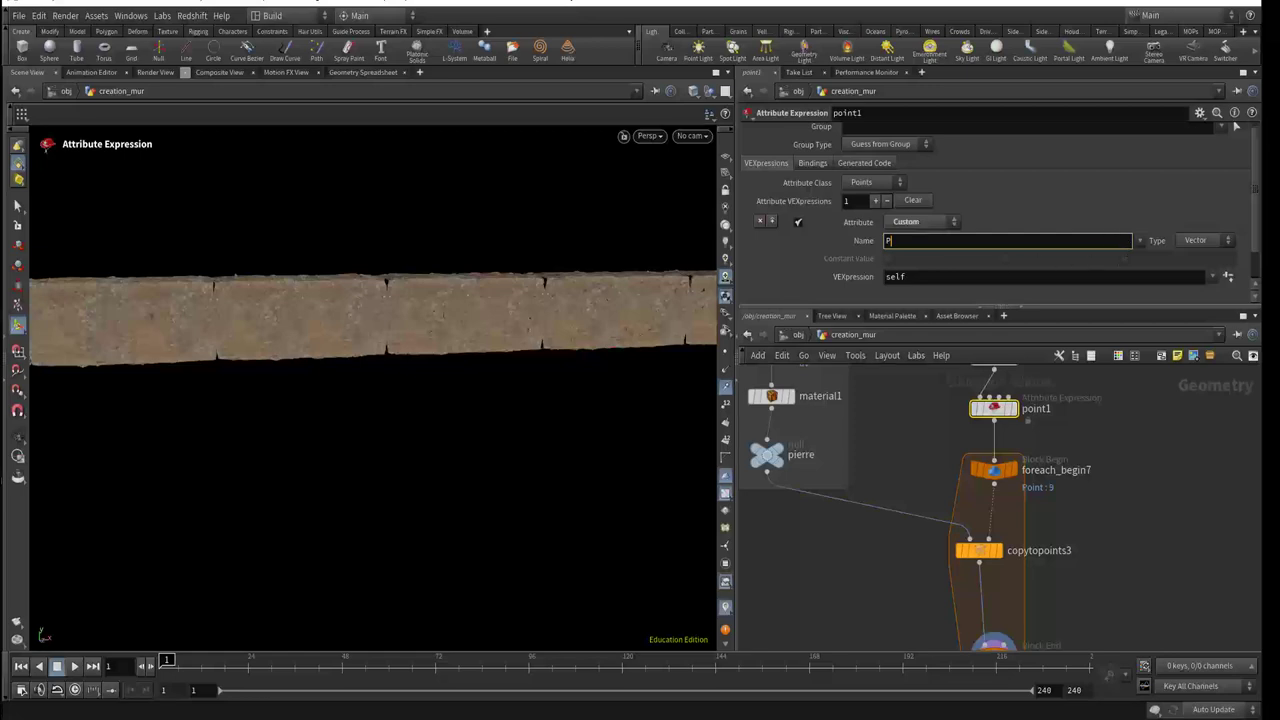
{"action": "key", "text": "Escape"}
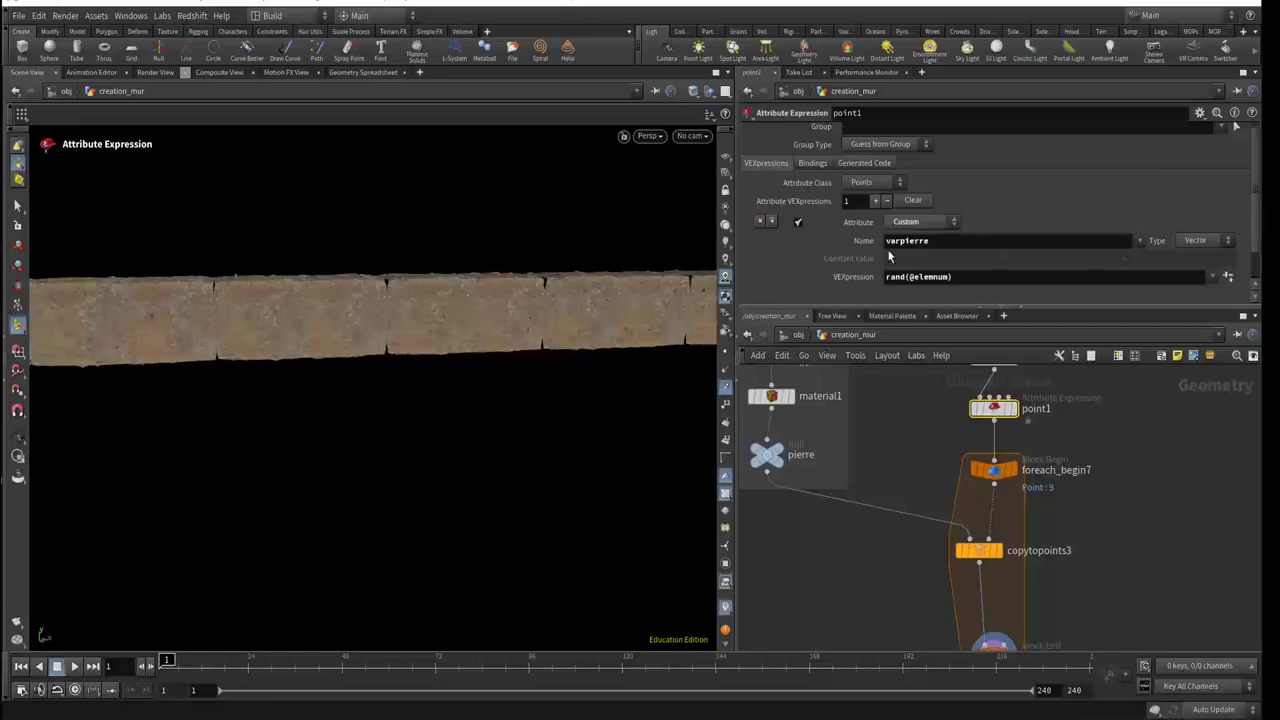
{"action": "left_click", "coordinate": [1215, 278]}
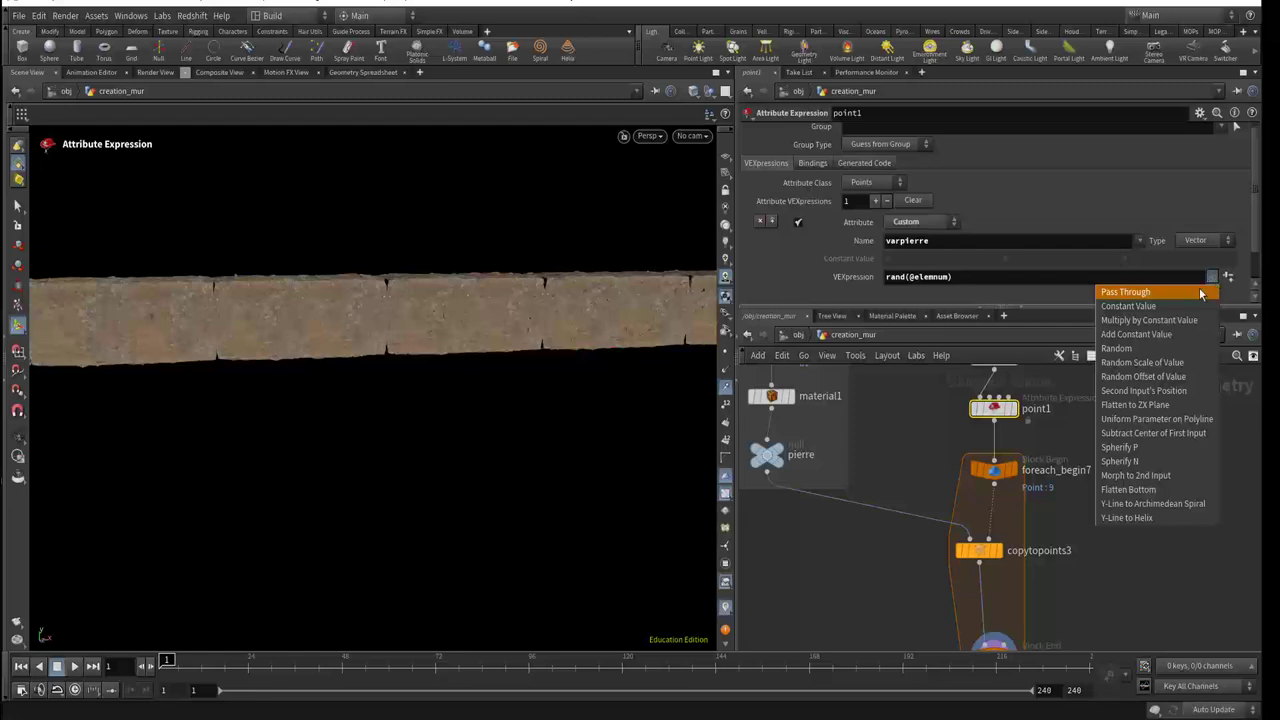
{"action": "left_click", "coordinate": [1116, 352]}
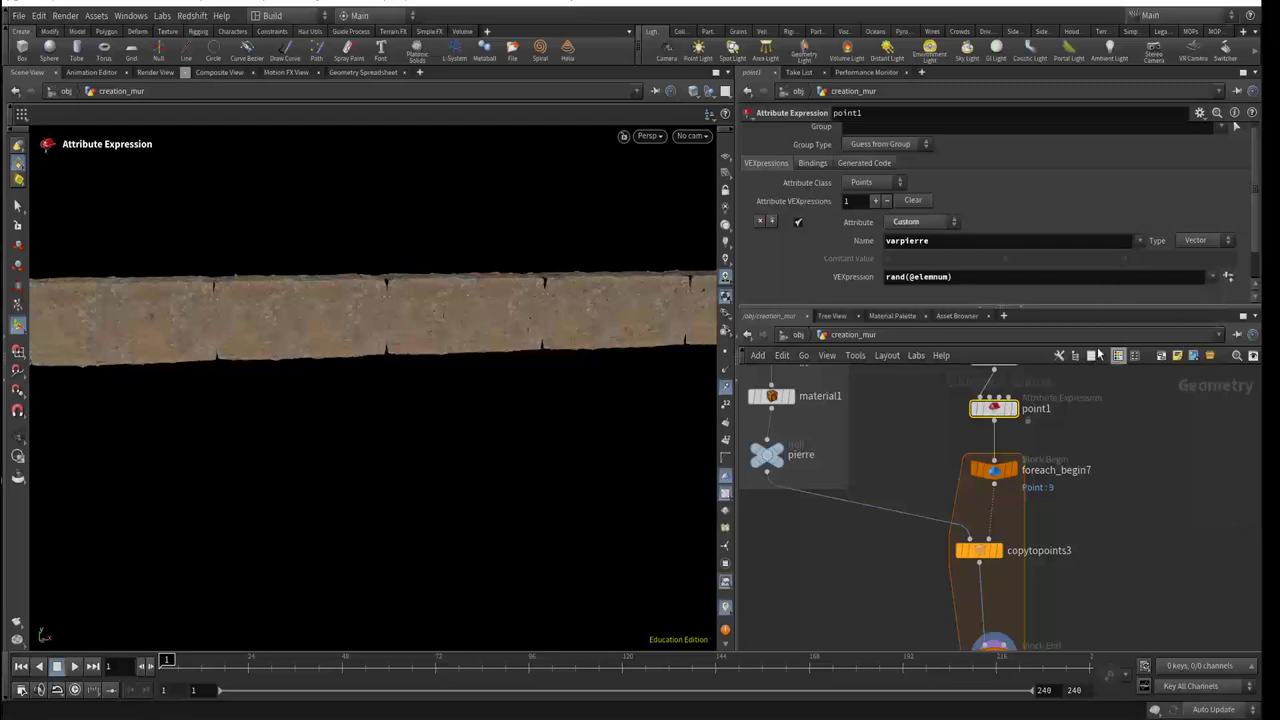
{"action": "left_click", "coordinate": [885, 278]}
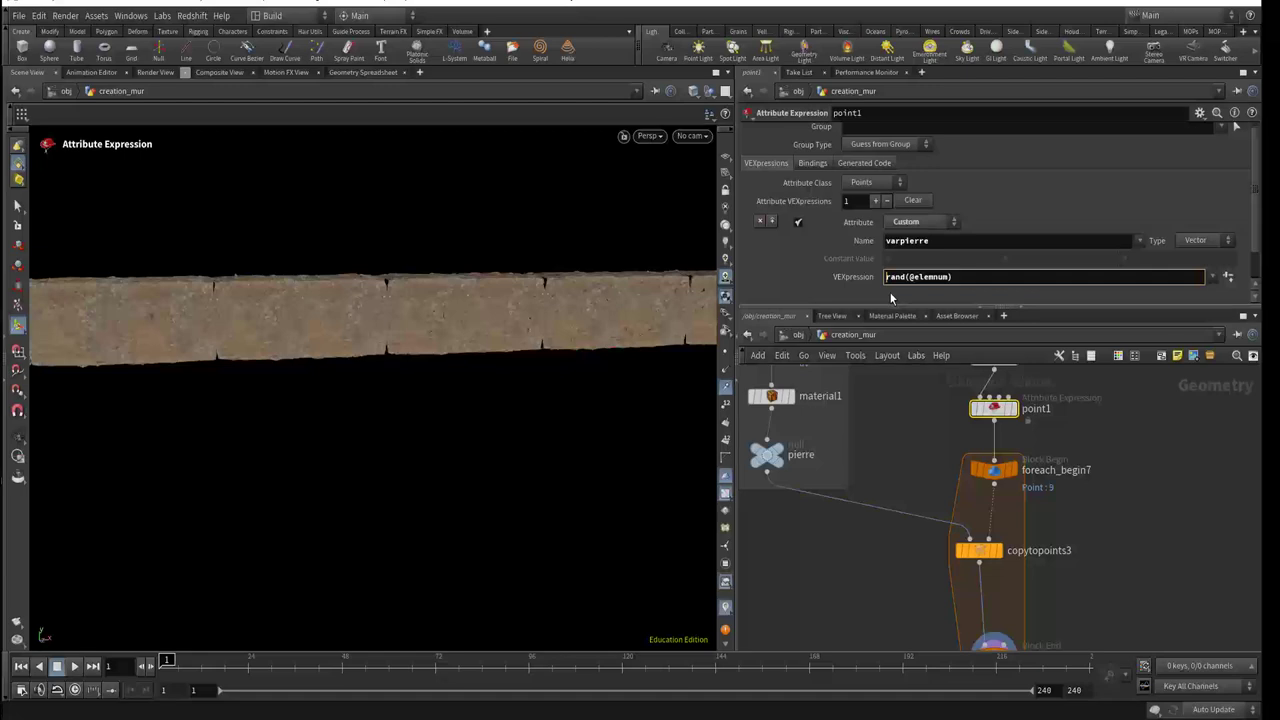
{"action": "type", "text": "2"}
{"action": "type", "text": "*"}
{"action": "key", "text": "Return"}
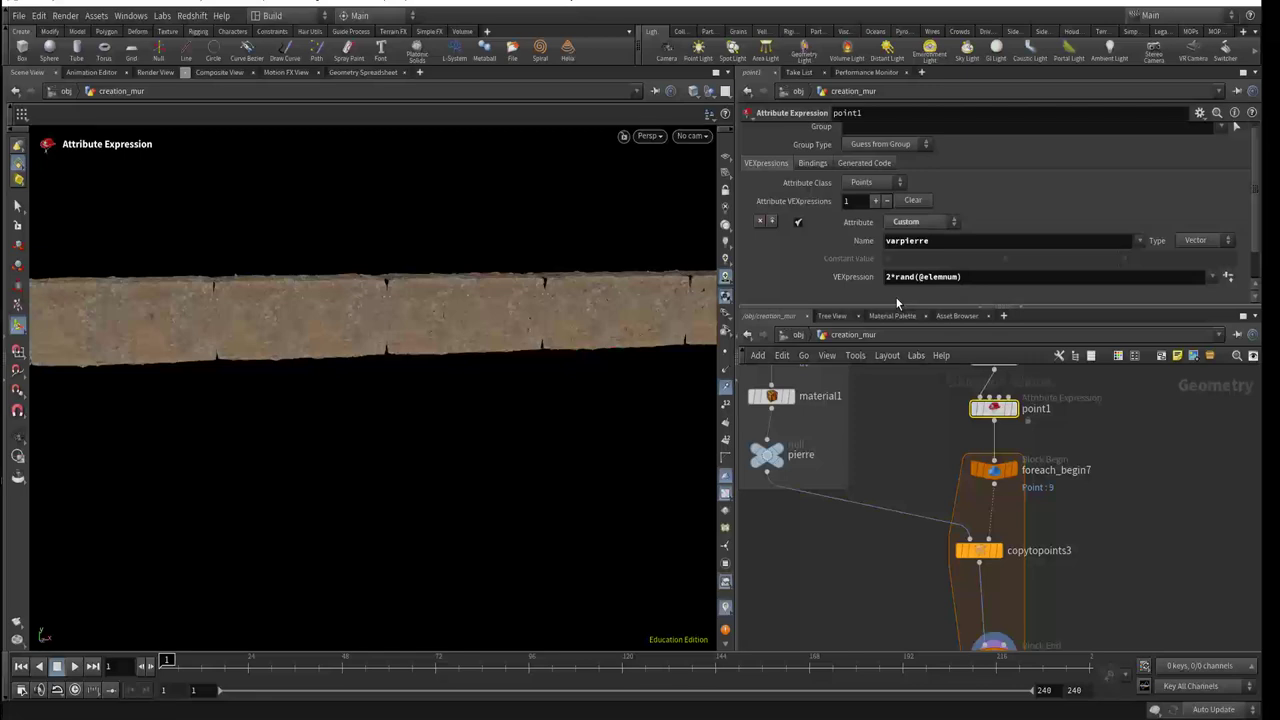
Step: Inspect foreach_begin7's output and geometry info to check its point attributes
{"action": "left_click", "coordinate": [1016, 466]}
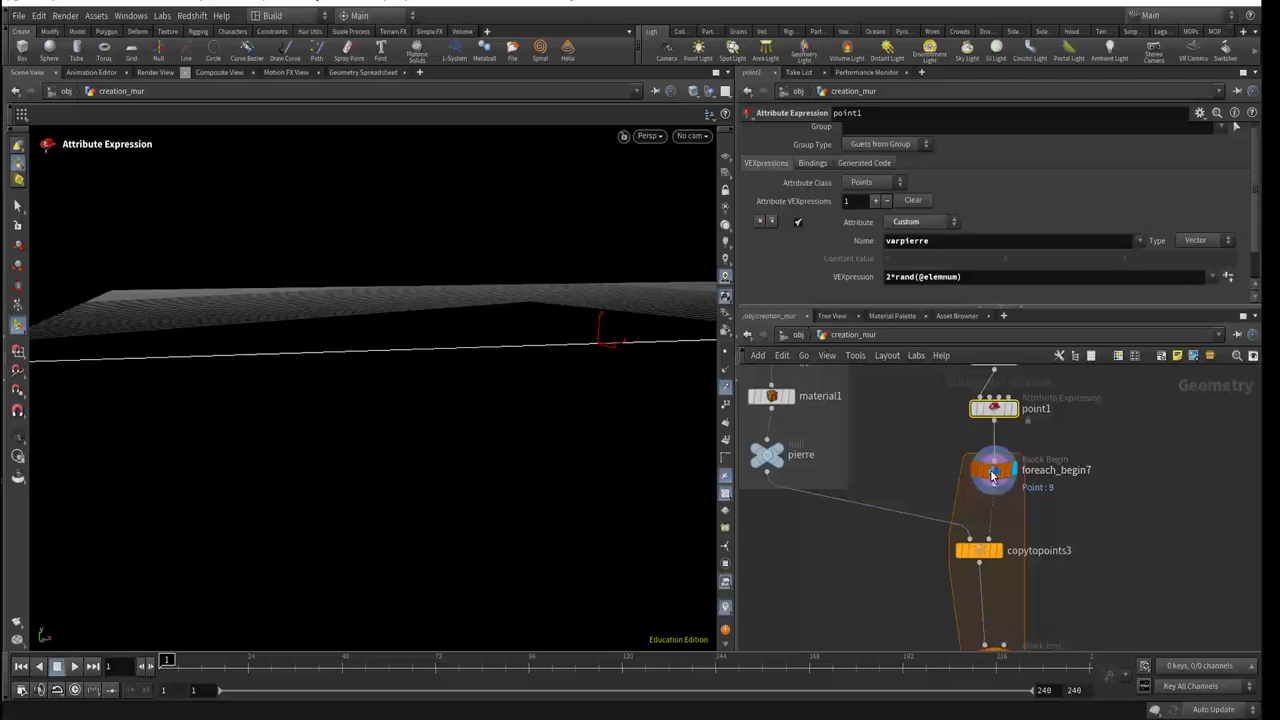
{"action": "left_click", "coordinate": [992, 475]}
{"action": "middle_click_drag", "start_coordinate": [1020, 649], "coordinate": [1023, 565]}
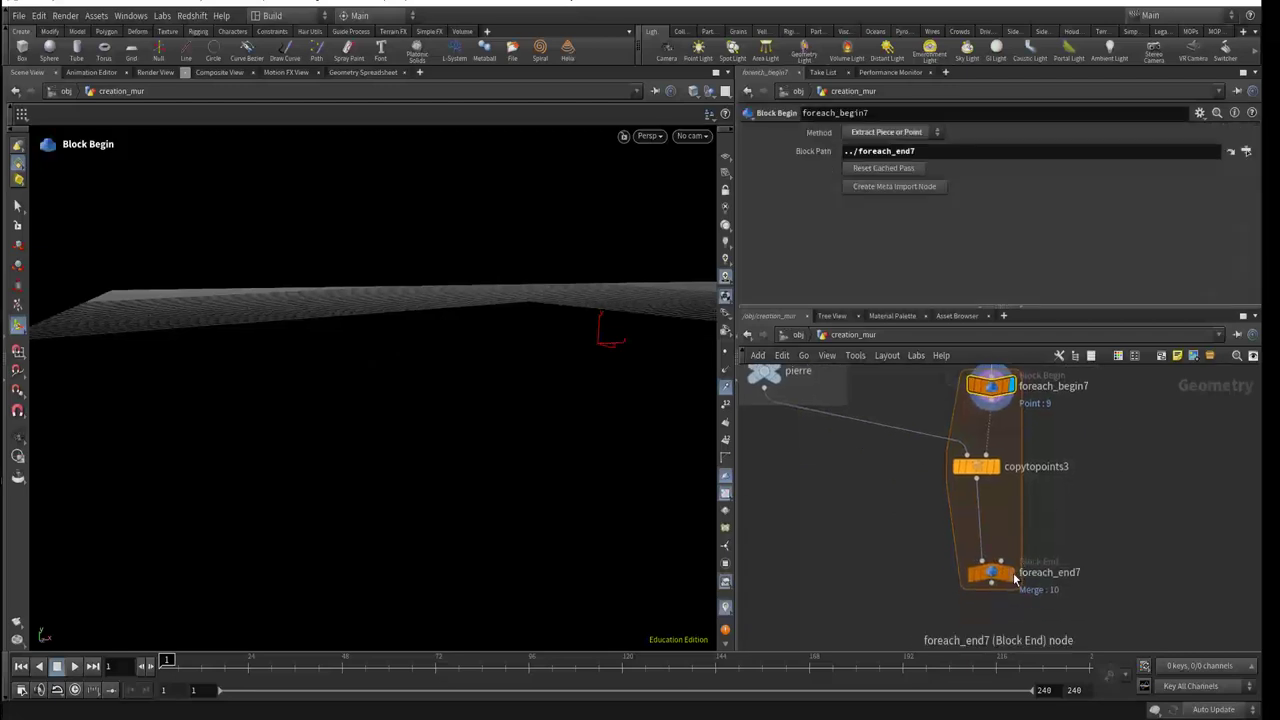
{"action": "left_click", "coordinate": [1010, 572]}
{"action": "middle_click_drag", "start_coordinate": [1073, 511], "coordinate": [1085, 592]}
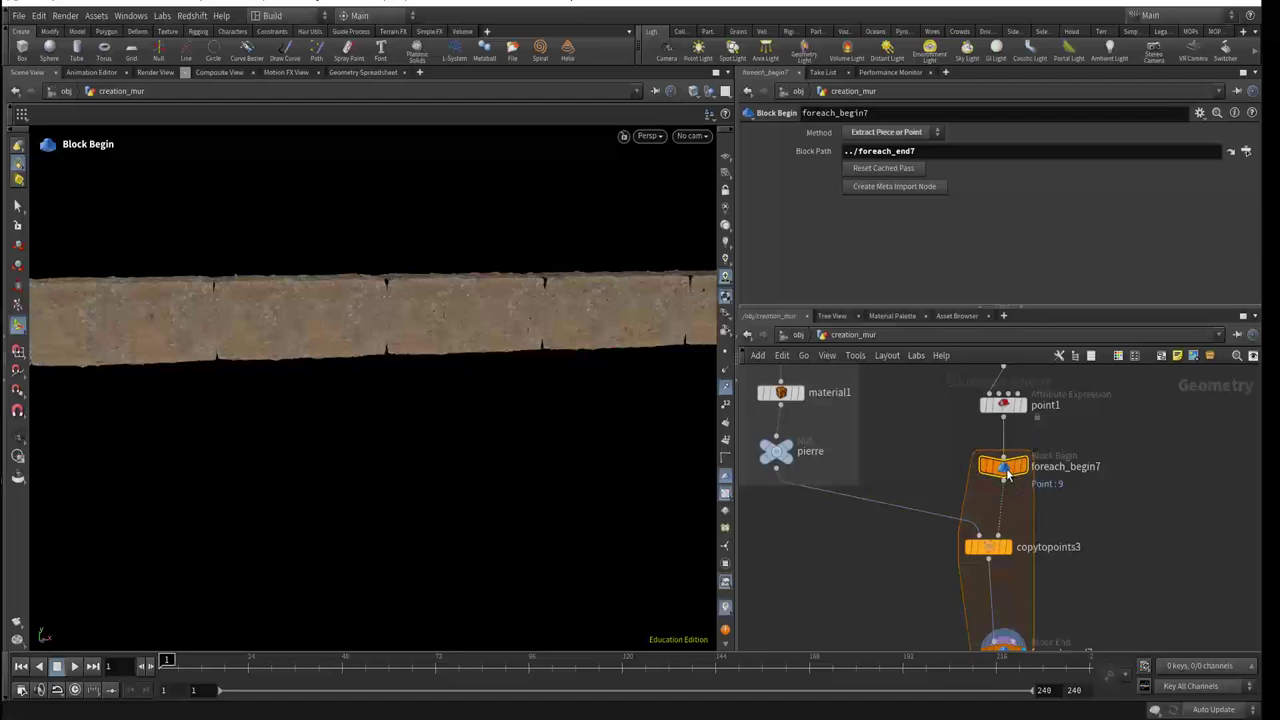
{"action": "left_click", "coordinate": [964, 466]}
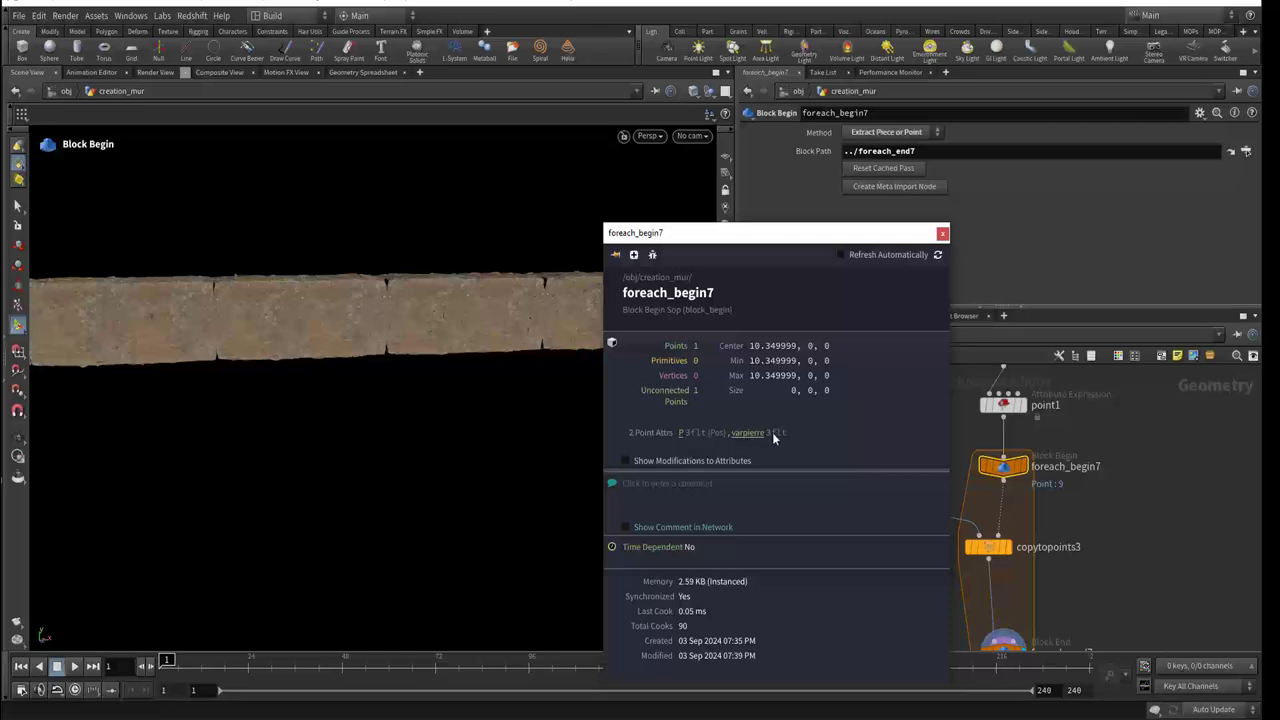
{"action": "left_click", "coordinate": [942, 233]}
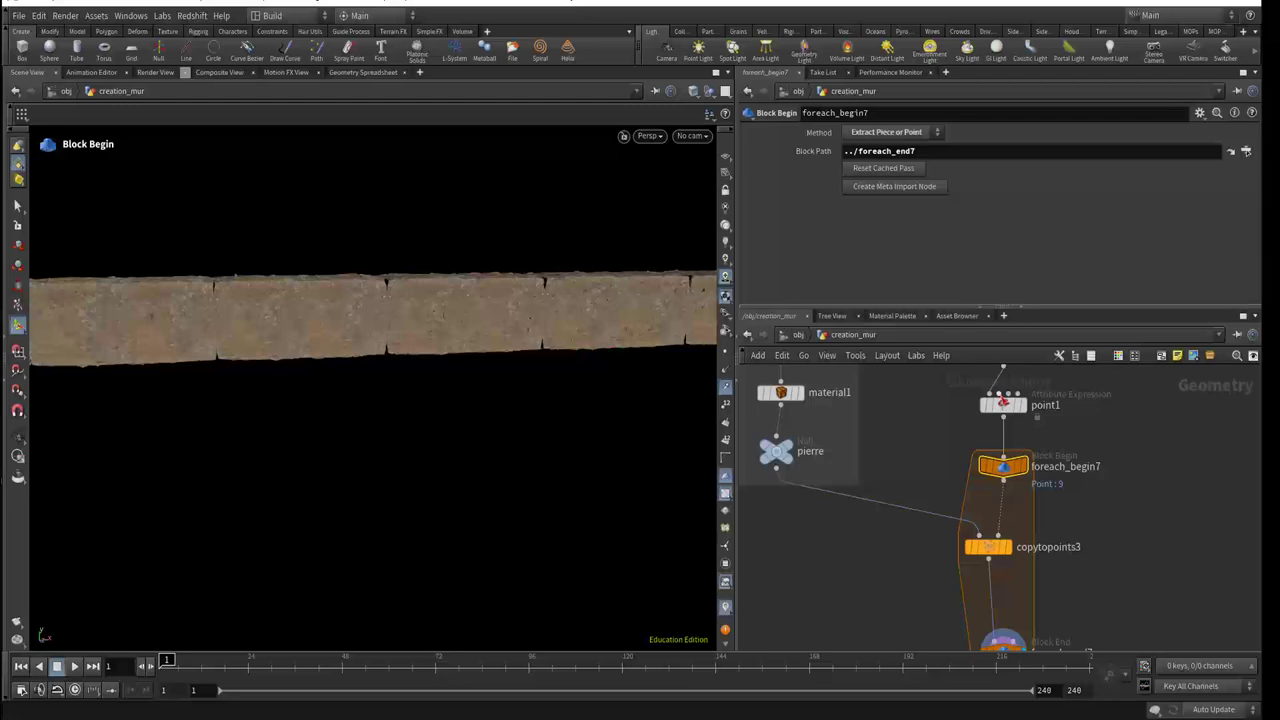
Step: Change varpierre's type from Vector to Float and confirm foreach_begin7's points carry it alongside P
{"action": "left_click", "coordinate": [1003, 403]}
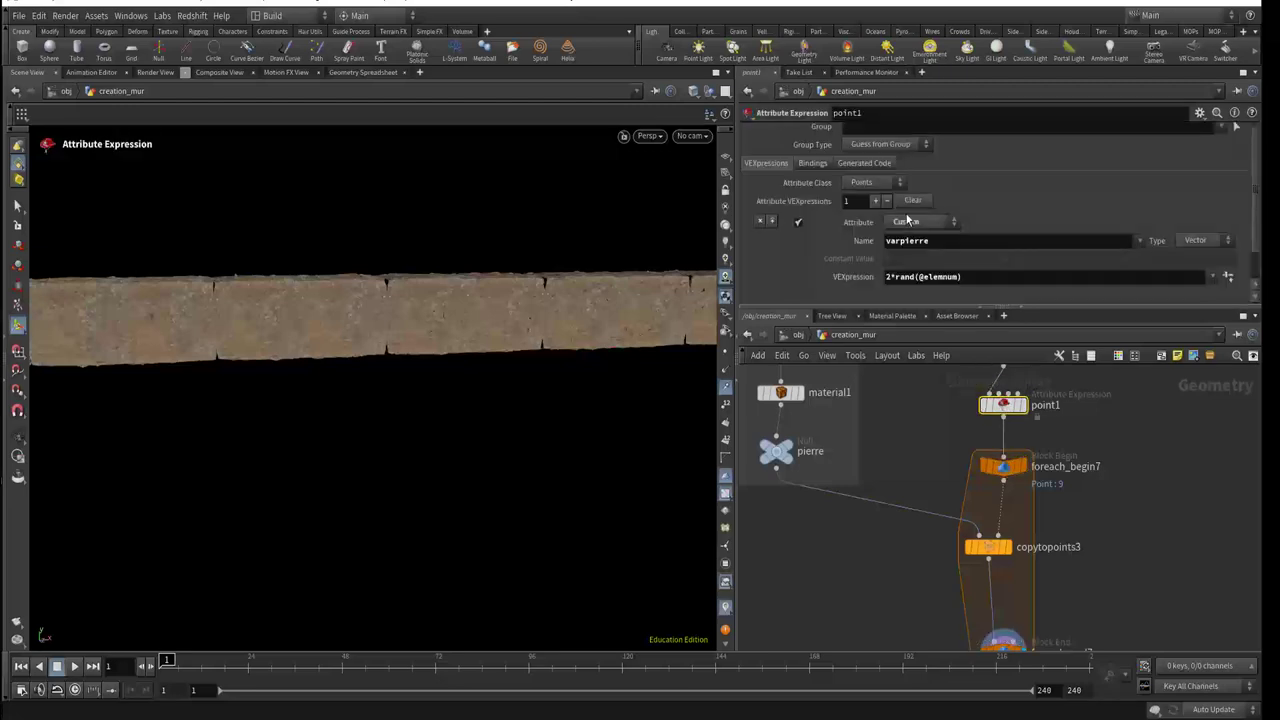
{"action": "left_click", "coordinate": [1193, 241]}
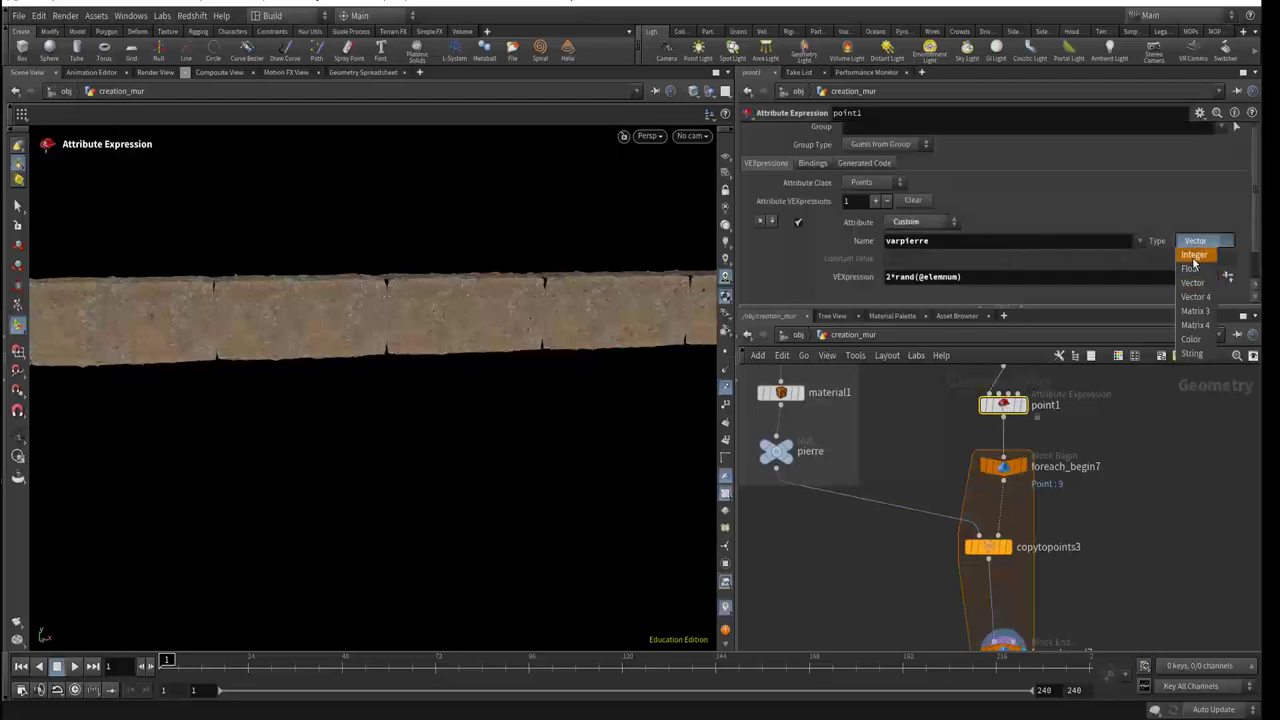
{"action": "left_click", "coordinate": [1190, 268]}
{"action": "mouse_move", "coordinate": [1003, 466]}
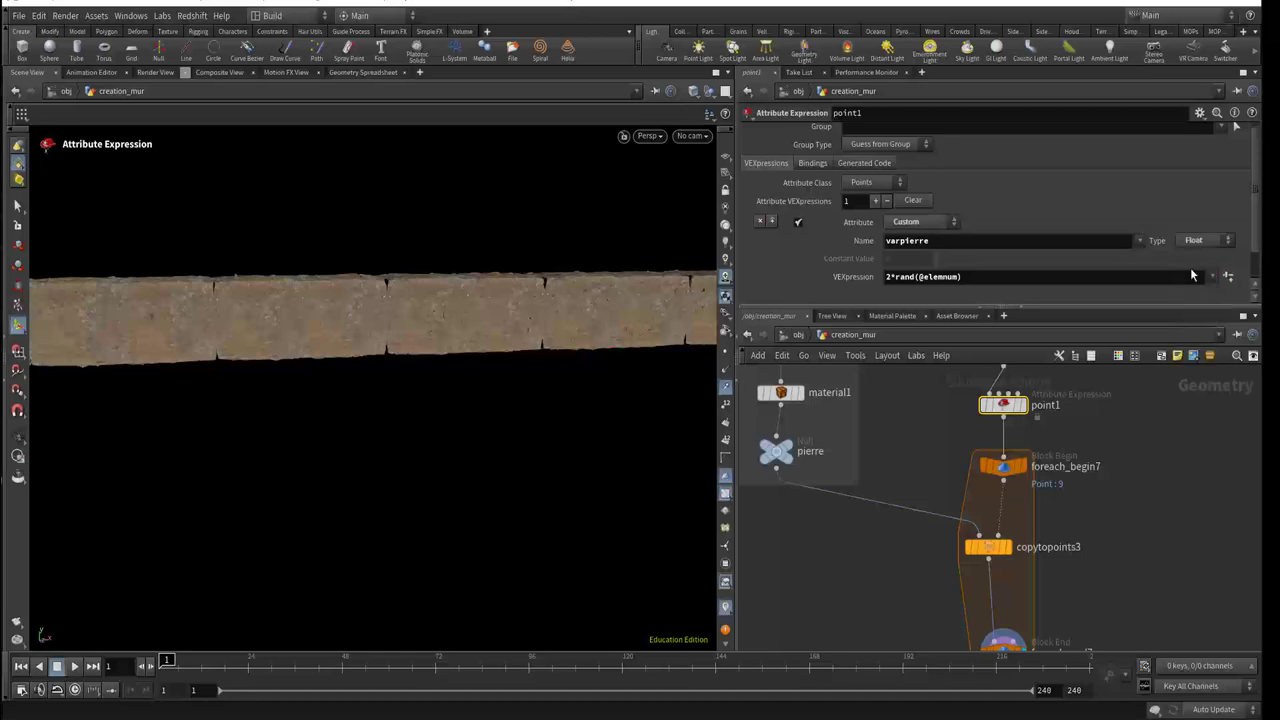
{"action": "left_click", "coordinate": [992, 466]}
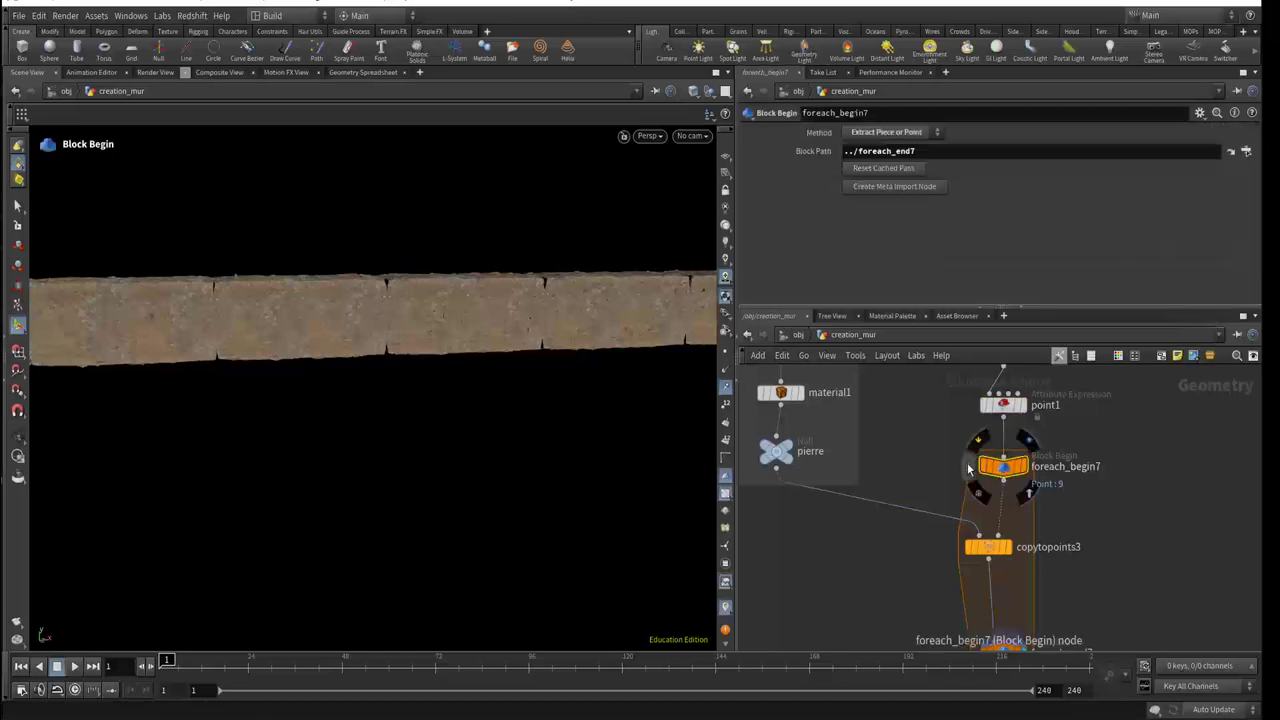
{"action": "middle_click", "coordinate": [966, 461]}
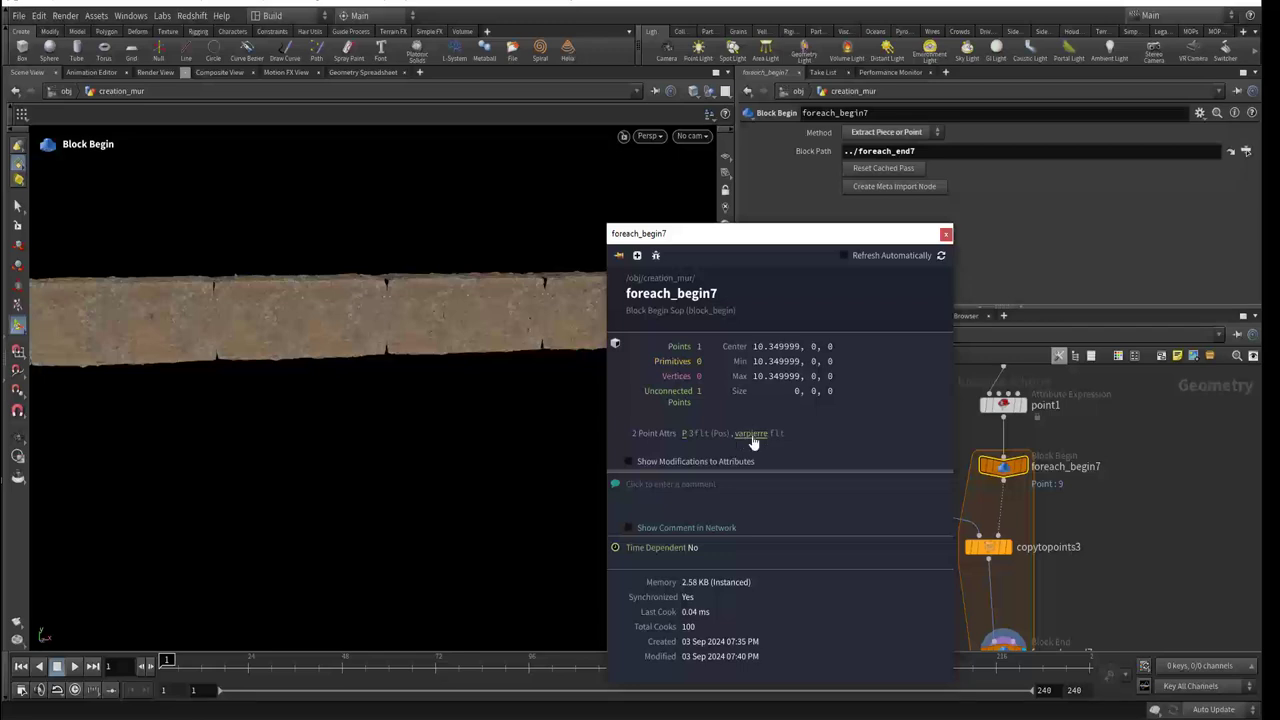
{"action": "left_click", "coordinate": [942, 236]}
{"action": "mouse_move", "coordinate": [931, 471]}
{"action": "middle_mouse_down"}
{"action": "mouse_move", "coordinate": [1055, 525]}
{"action": "mouse_move", "coordinate": [1014, 577]}
{"action": "middle_mouse_up"}
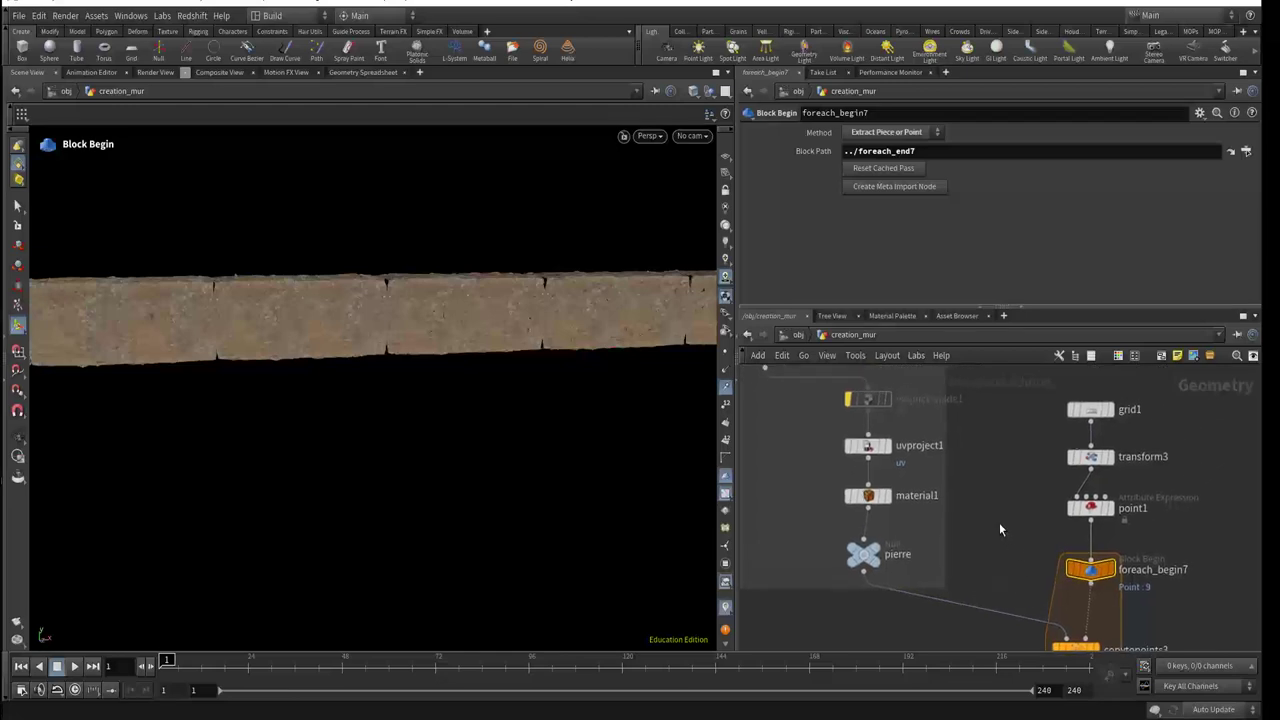
{"action": "middle_click_drag", "start_coordinate": [817, 469], "coordinate": [879, 564]}
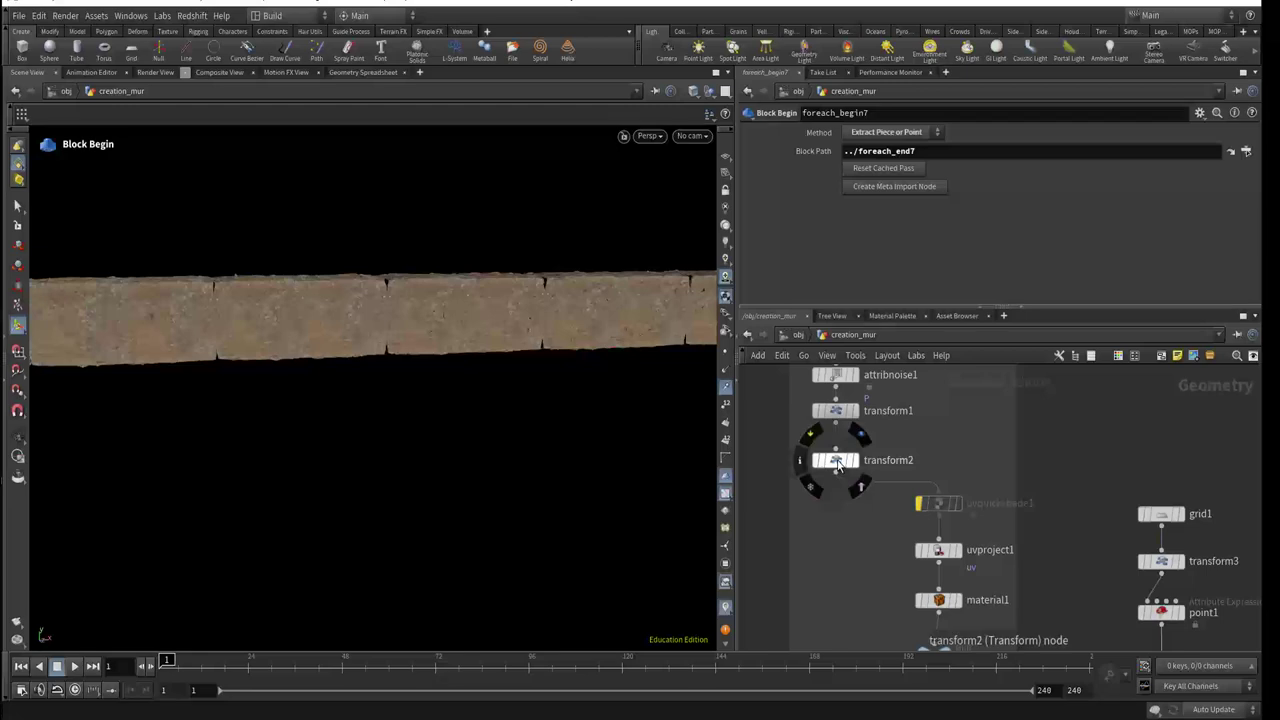
Step: Point transform2's Scale X expression at foreach_begin7 instead of foreach_begin6
{"action": "left_click", "coordinate": [837, 464]}
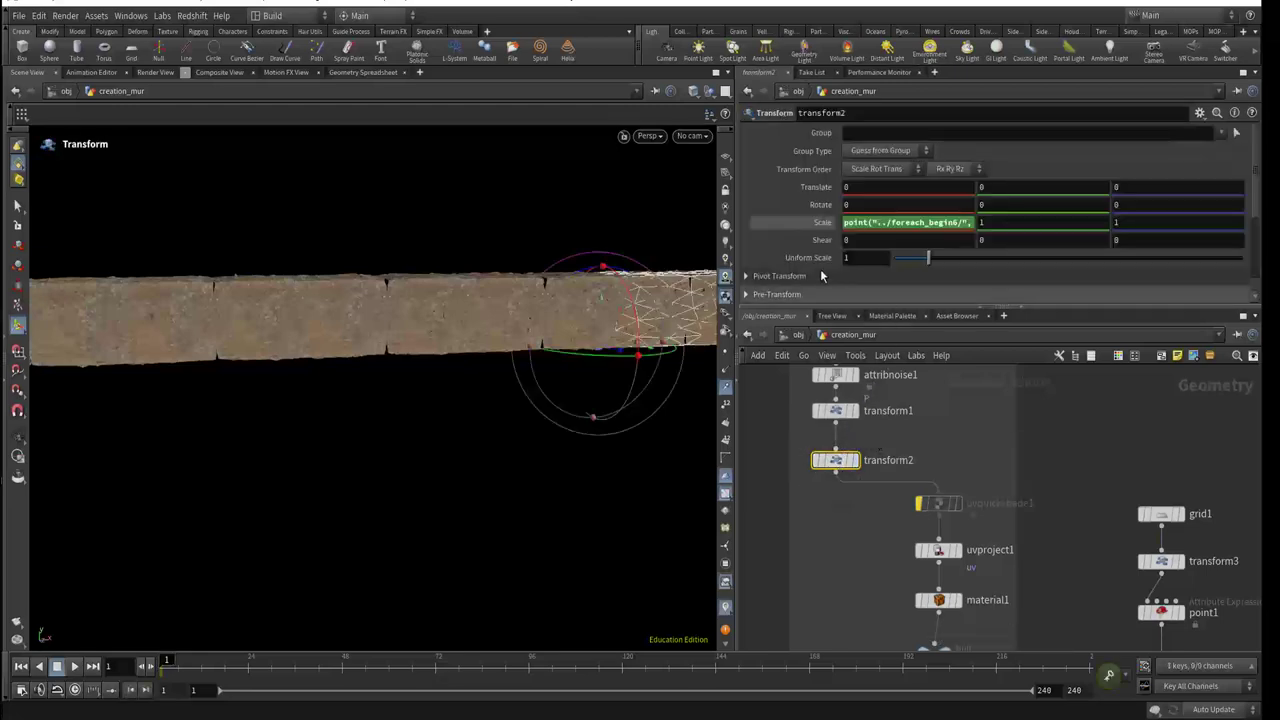
{"action": "left_click", "coordinate": [883, 222]}
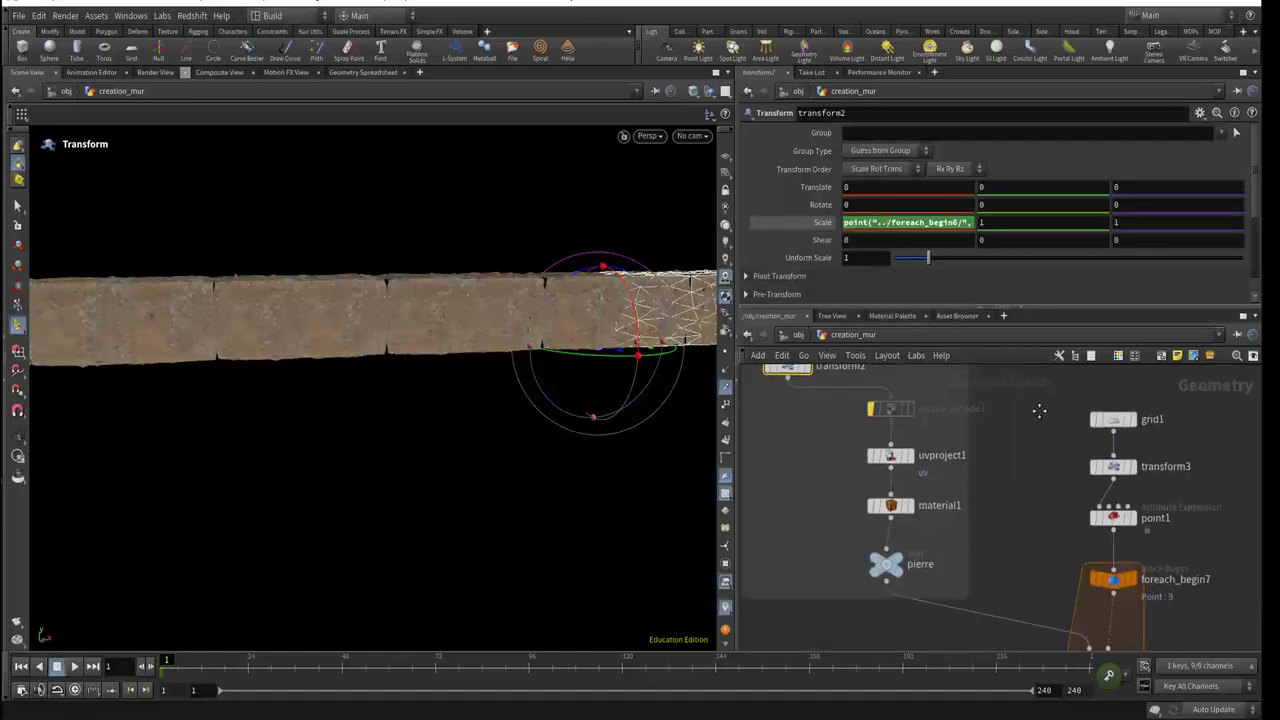
{"action": "middle_click_drag", "start_coordinate": [1089, 516], "coordinate": [1040, 425]}
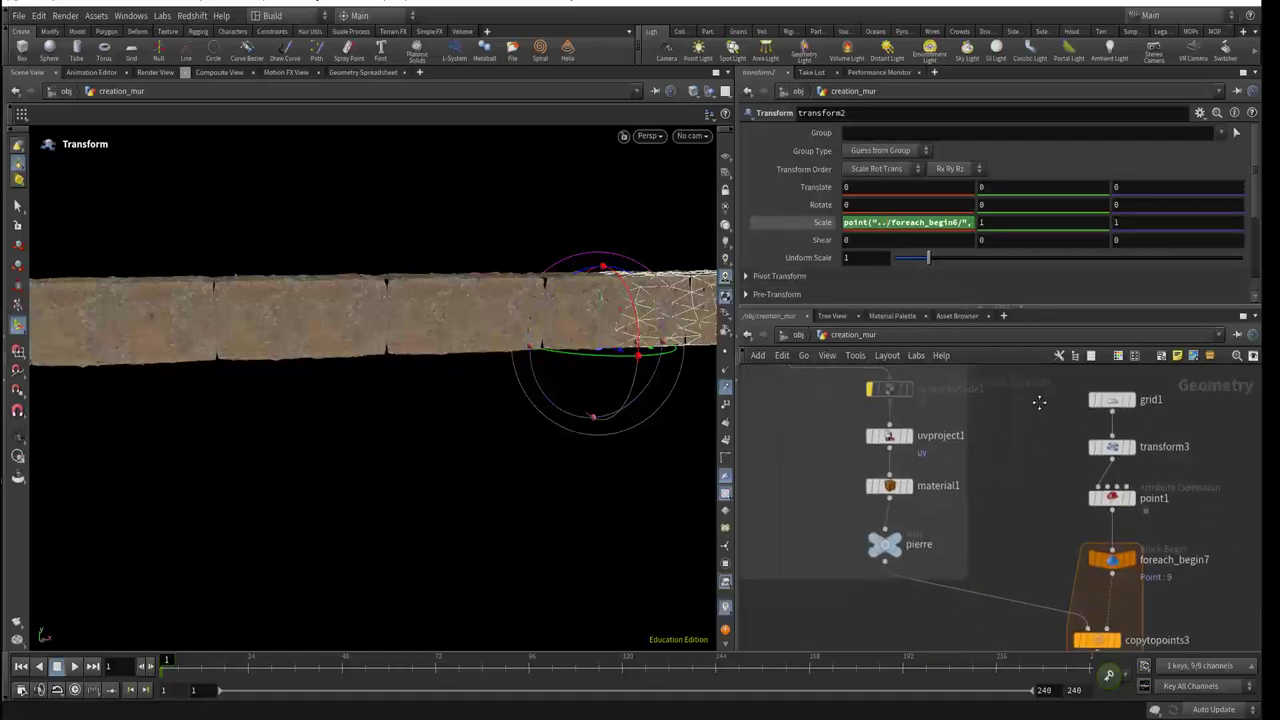
{"action": "left_click", "coordinate": [953, 222]}
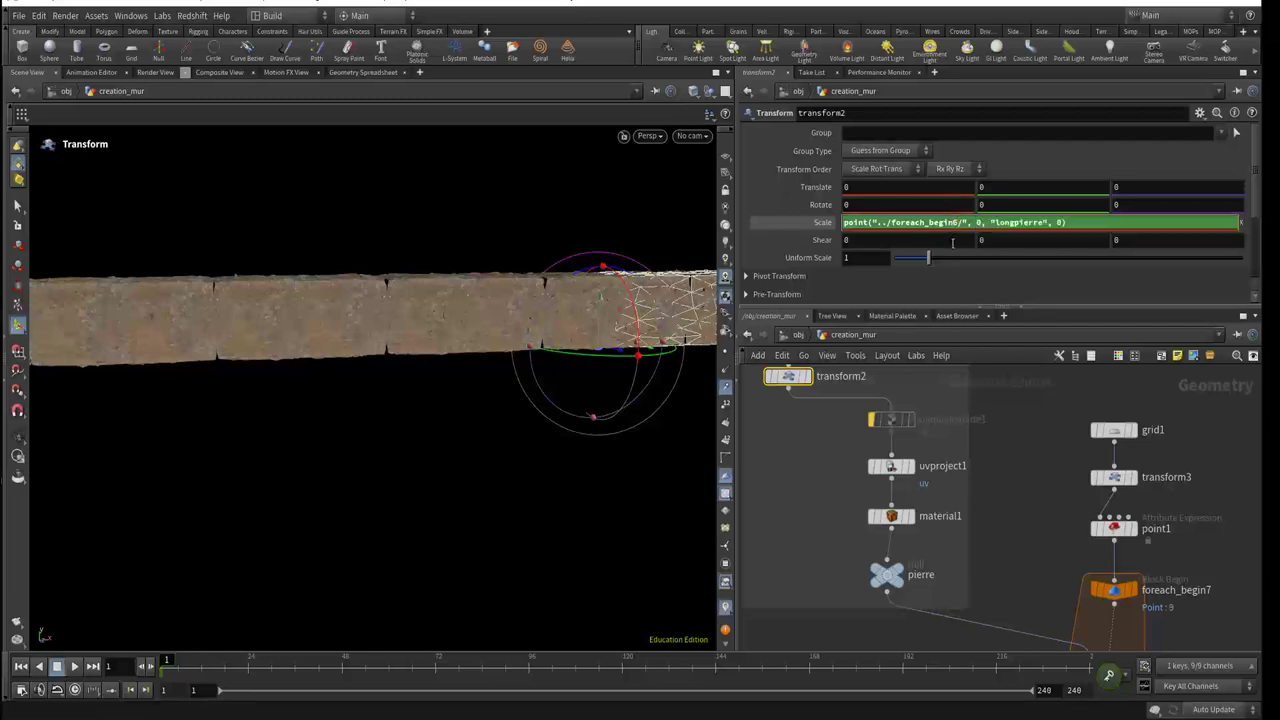
{"action": "key", "text": "BackSpace"}
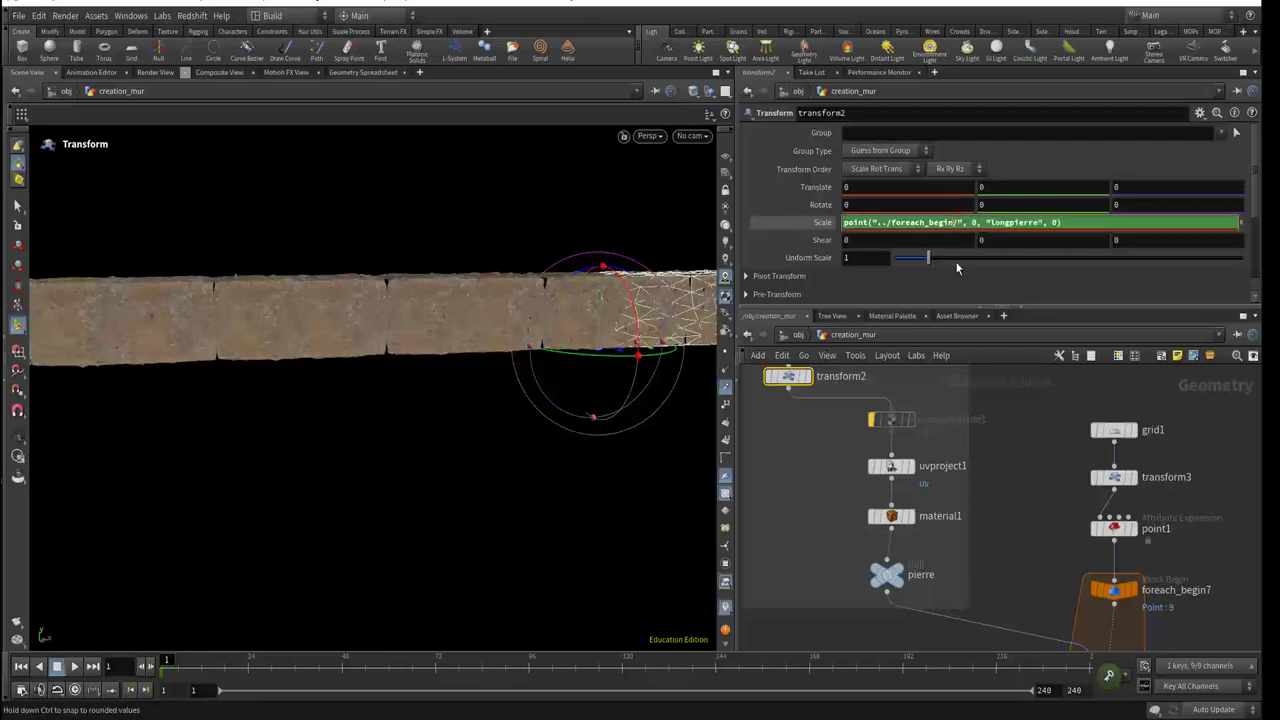
{"action": "type", "text": "7"}
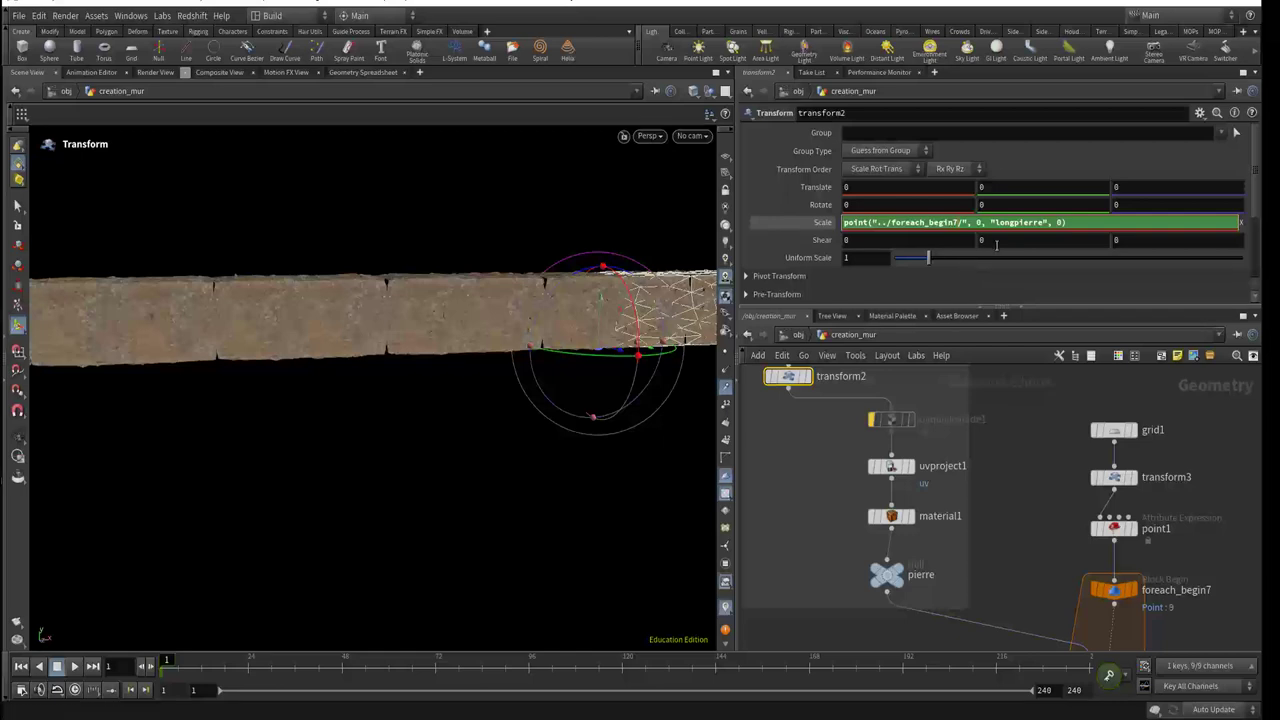
Step: Replace longpierre with varpierre in the Scale X expression and orbit to view the stones
{"action": "left_click_drag", "start_coordinate": [997, 222], "coordinate": [1040, 222]}
{"action": "key", "text": "BackSpace"}
{"action": "key", "text": "BackSpace"}
{"action": "key", "text": "BackSpace"}
{"action": "type", "text": "va"}
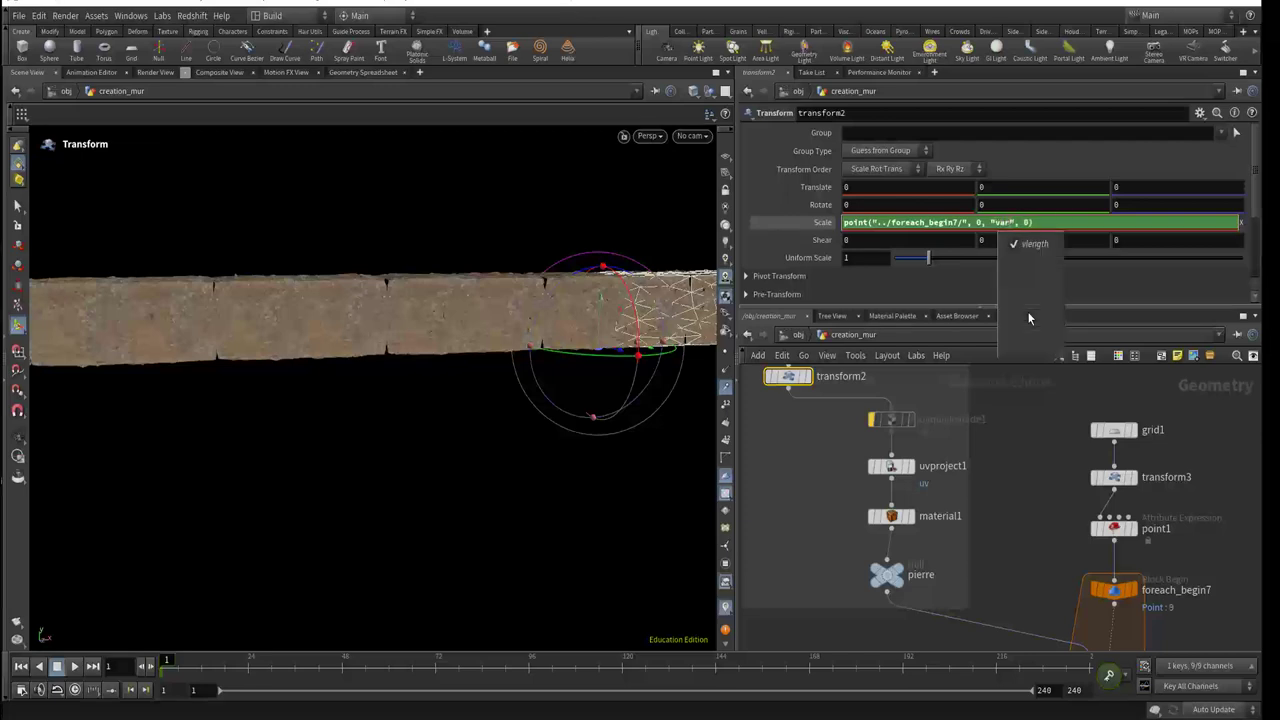
{"action": "type", "text": "rpierre"}
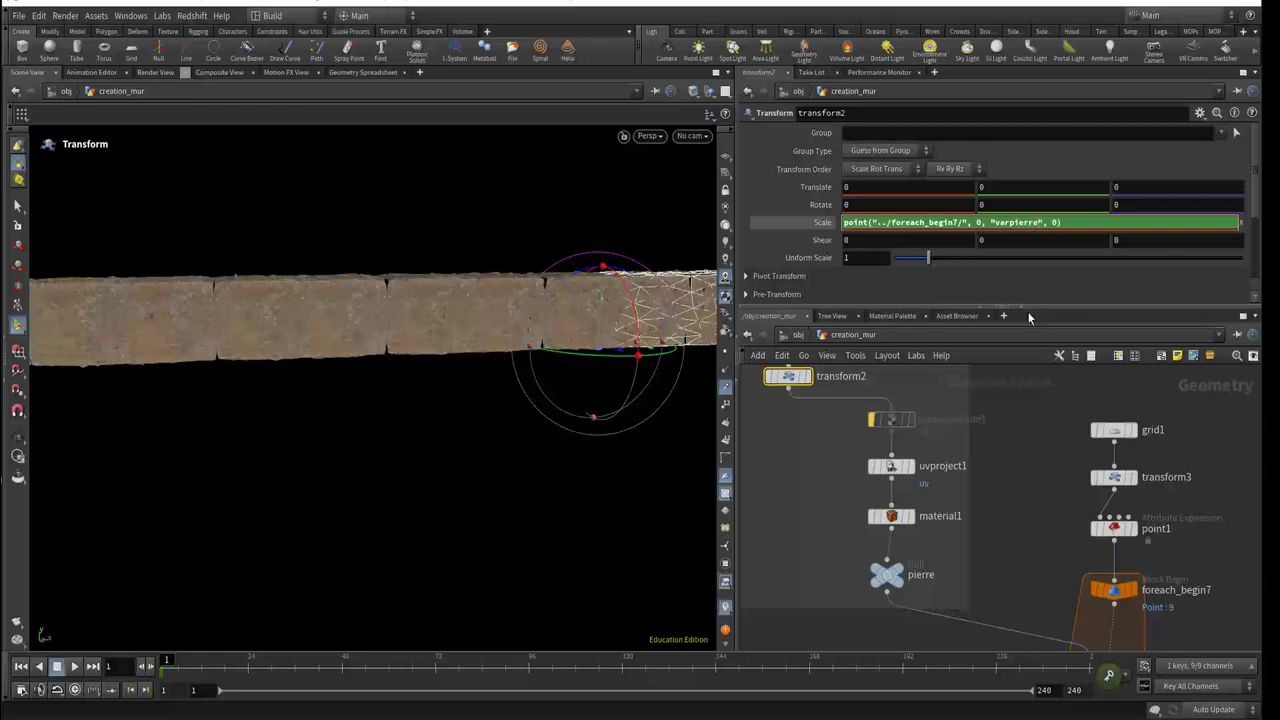
{"action": "key", "text": "Return"}
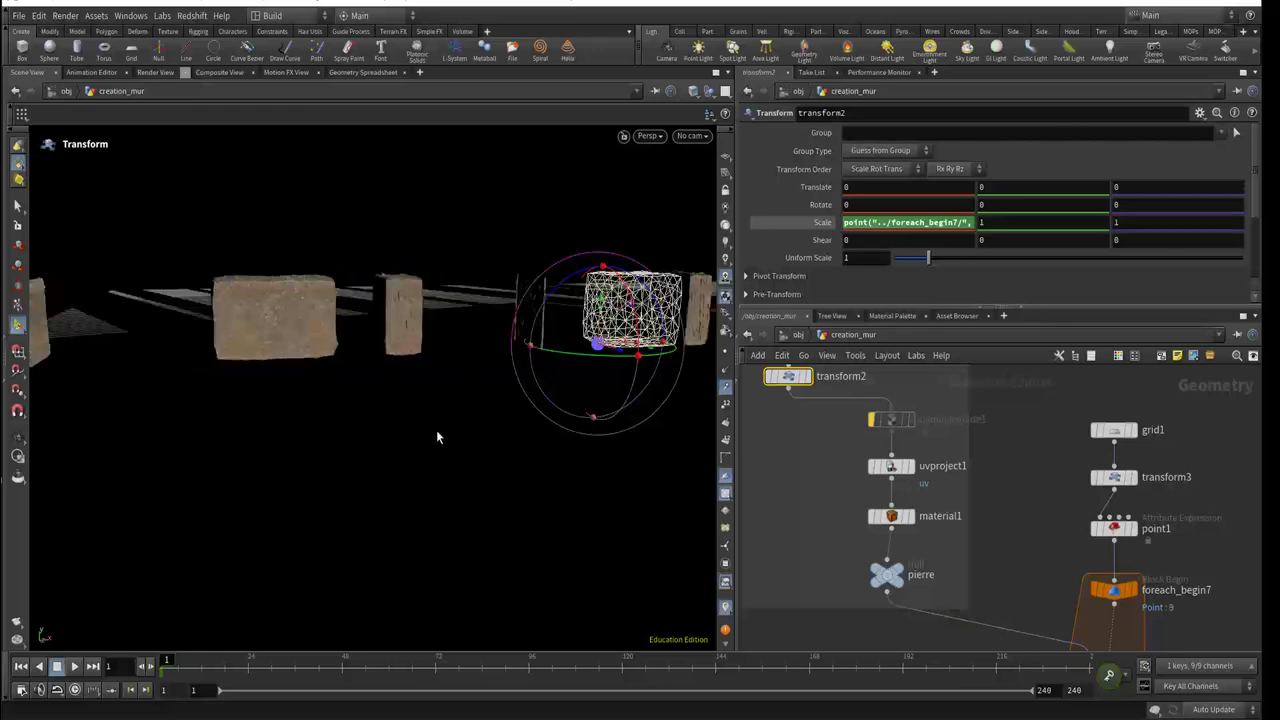
{"action": "key", "text": "Escape"}
{"action": "mouse_move", "coordinate": [446, 386]}
{"action": "left_mouse_down"}
{"action": "mouse_move", "coordinate": [446, 434]}
{"action": "mouse_move", "coordinate": [257, 414]}
{"action": "mouse_move", "coordinate": [394, 417]}
{"action": "left_mouse_up"}
{"action": "key", "text": "Return"}
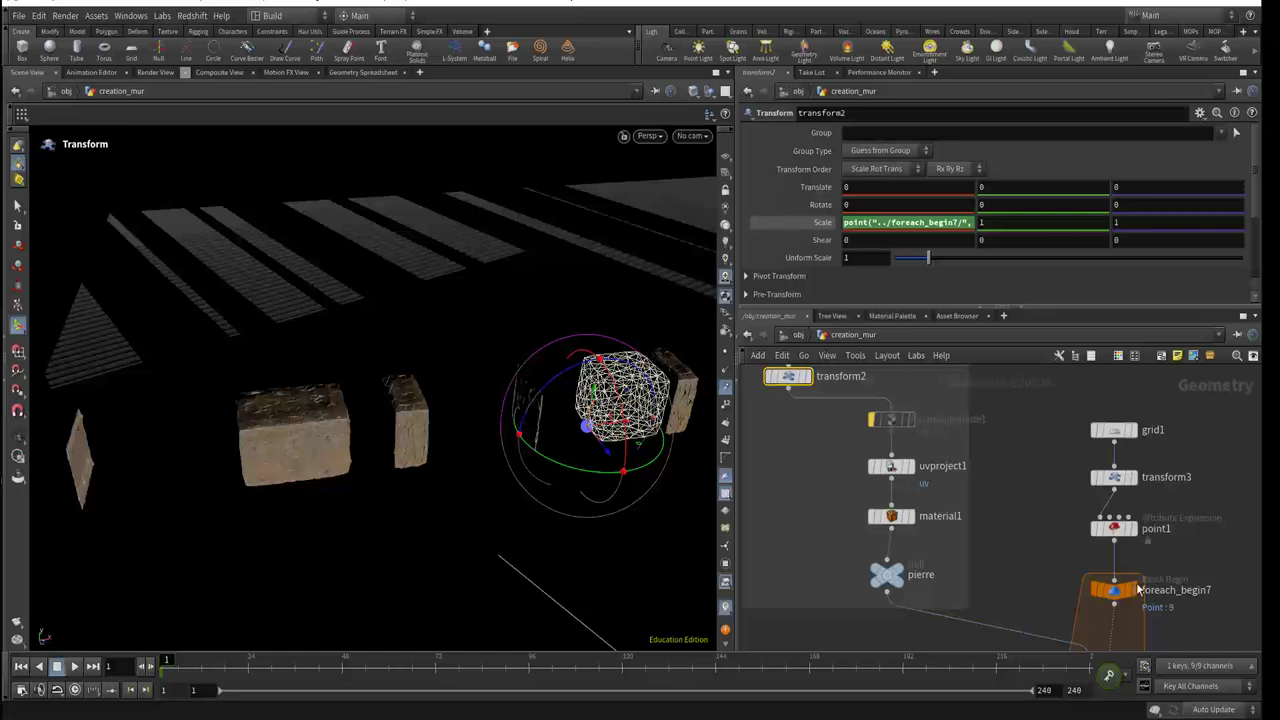
{"action": "left_click", "coordinate": [1113, 528]}
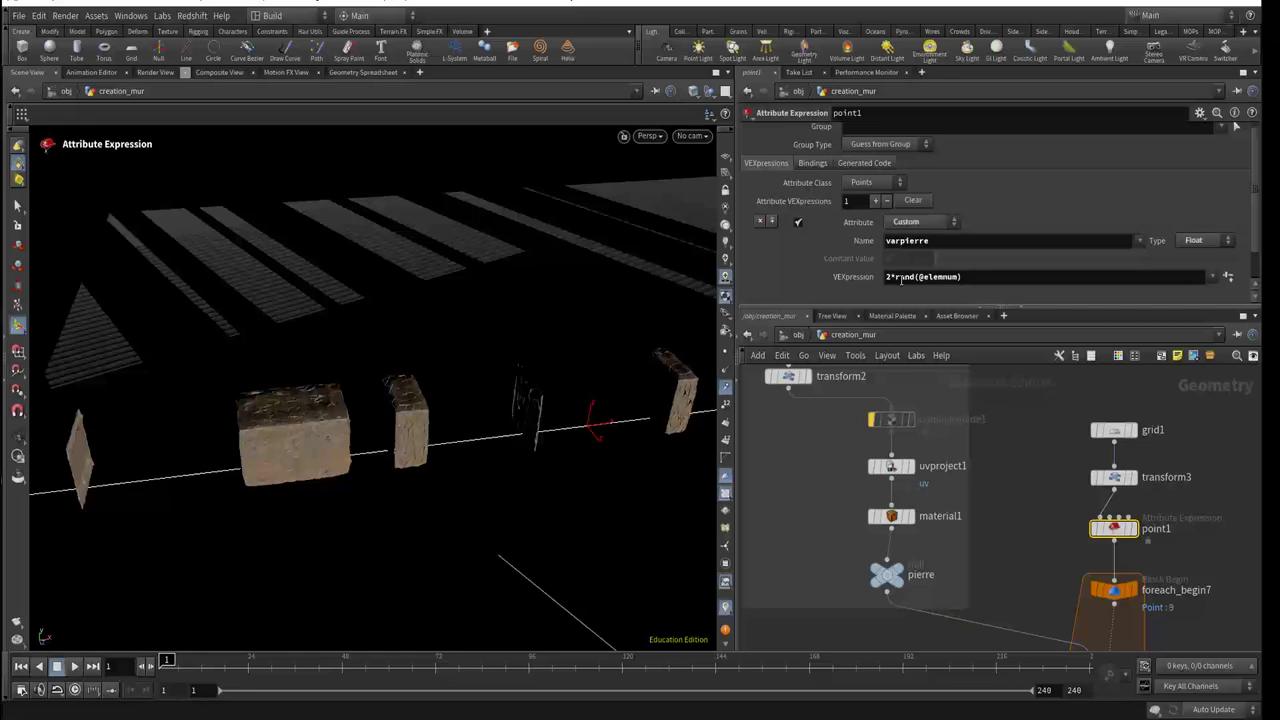
{"action": "left_click_drag", "start_coordinate": [893, 276], "coordinate": [860, 276]}
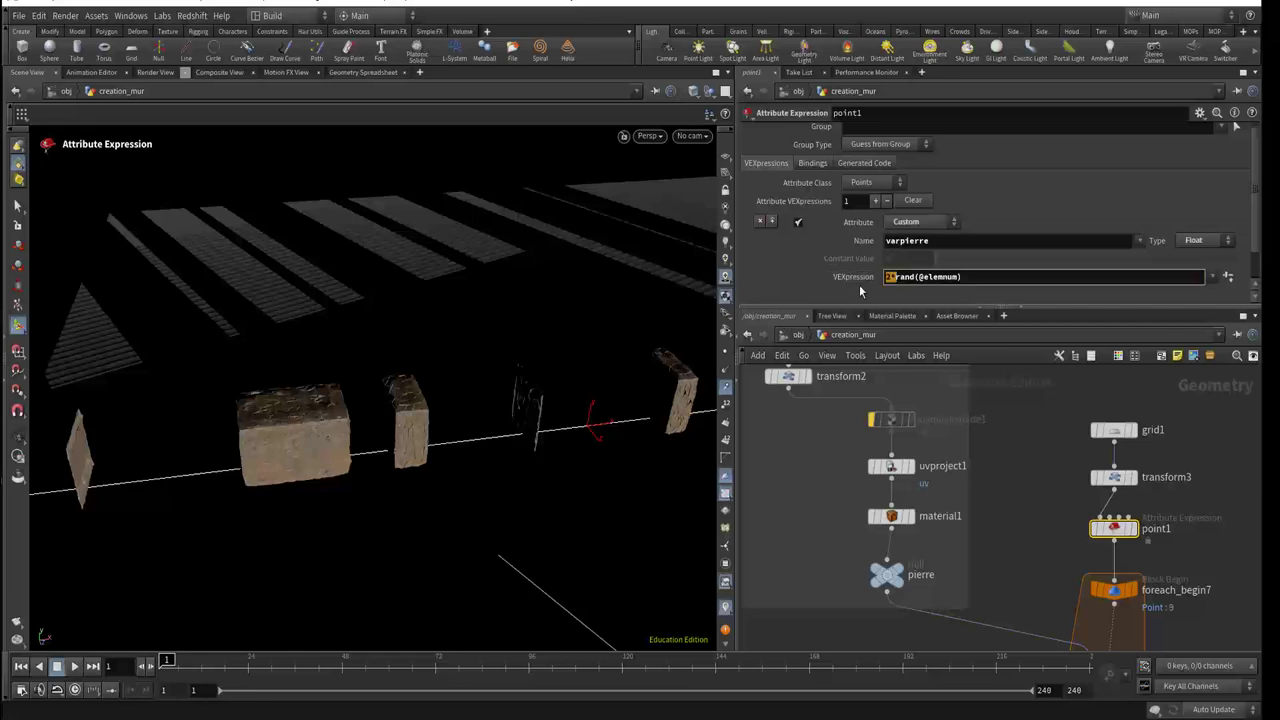
{"action": "key", "text": "BackSpace"}
{"action": "key", "text": "Return"}
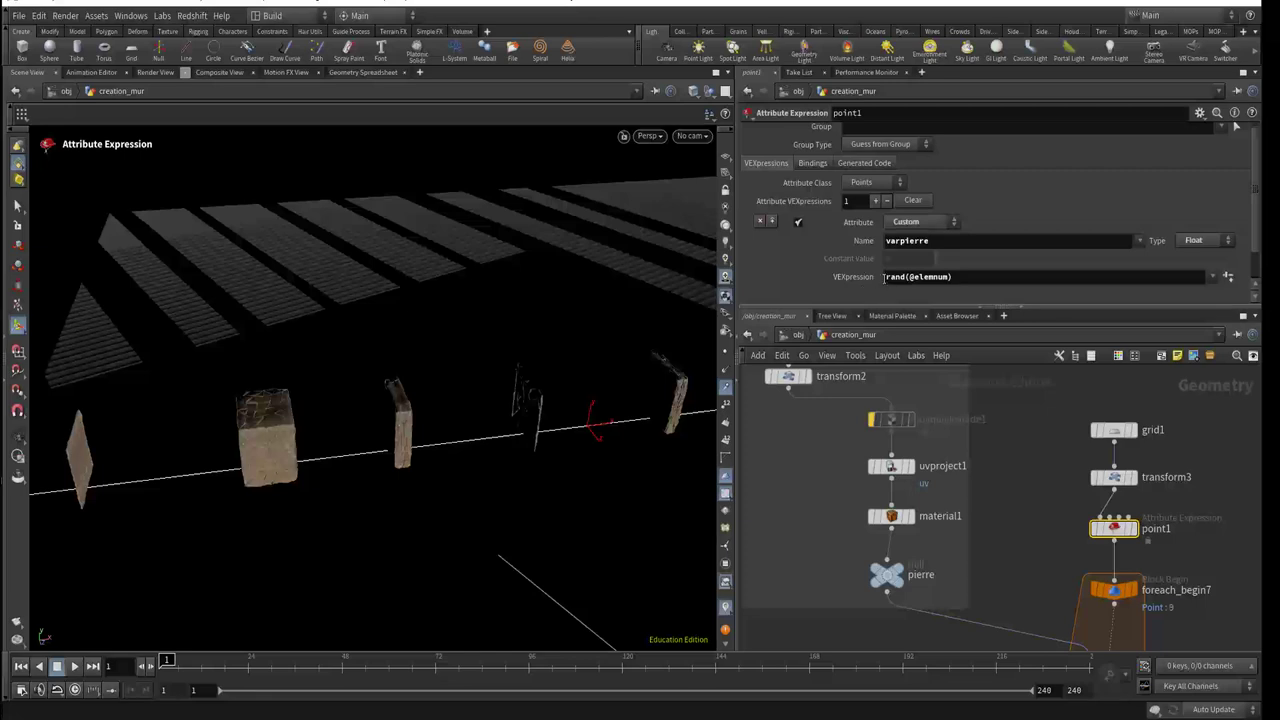
{"action": "left_click", "coordinate": [887, 277]}
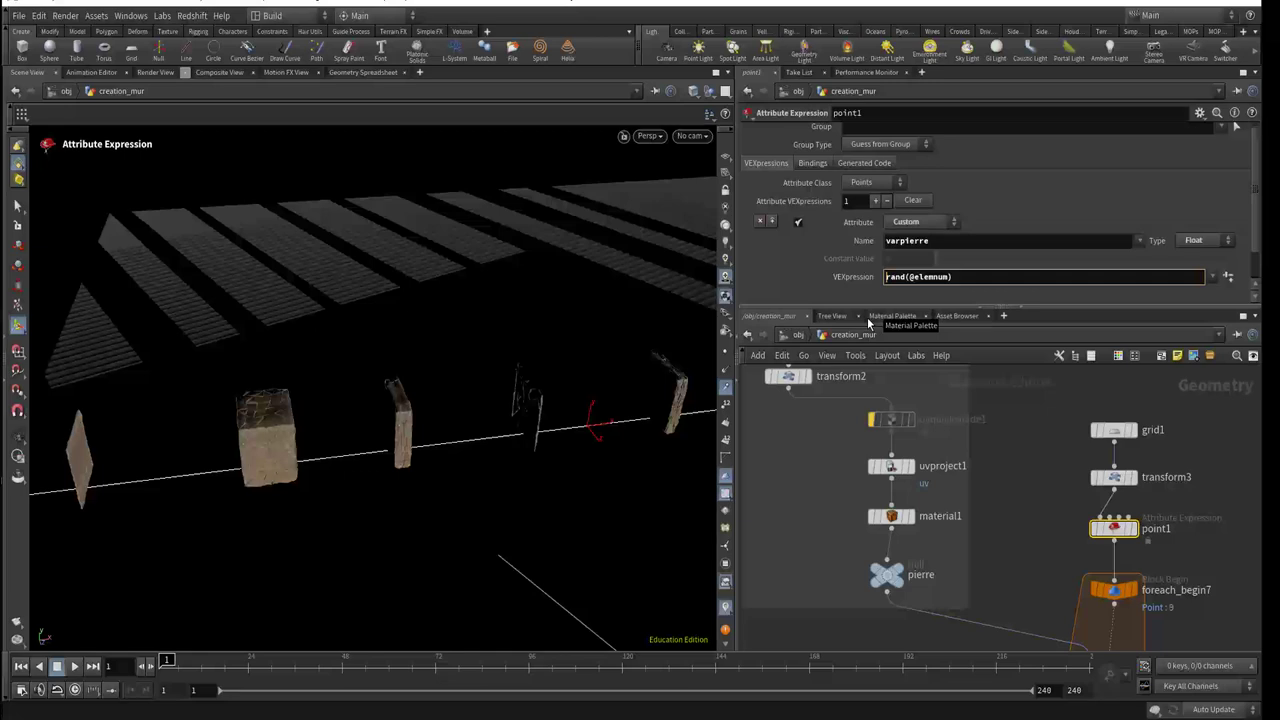
{"action": "type", "text": "8*"}
{"action": "key", "text": "Return"}
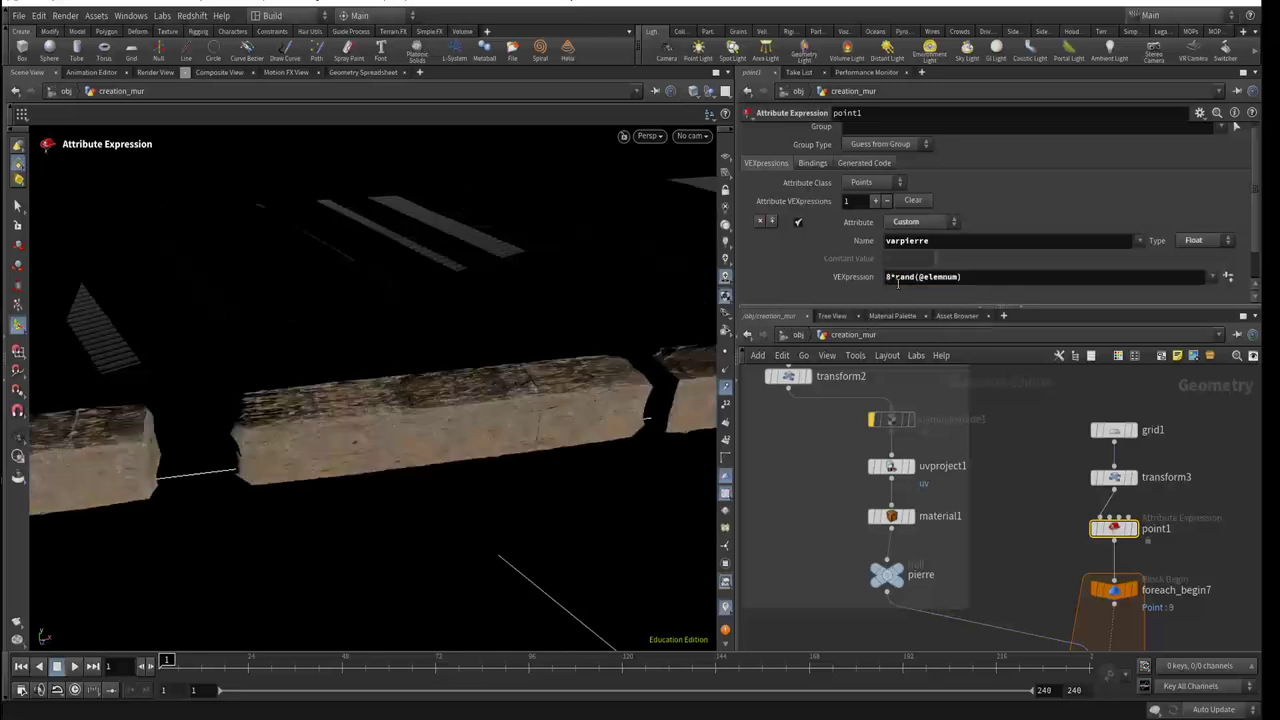
Step: Change the multiplier from 8 to 5 and orbit around the stone blocks to check them
{"action": "left_click", "coordinate": [890, 277]}
{"action": "key", "text": "BackSpace"}
{"action": "type", "text": "5"}
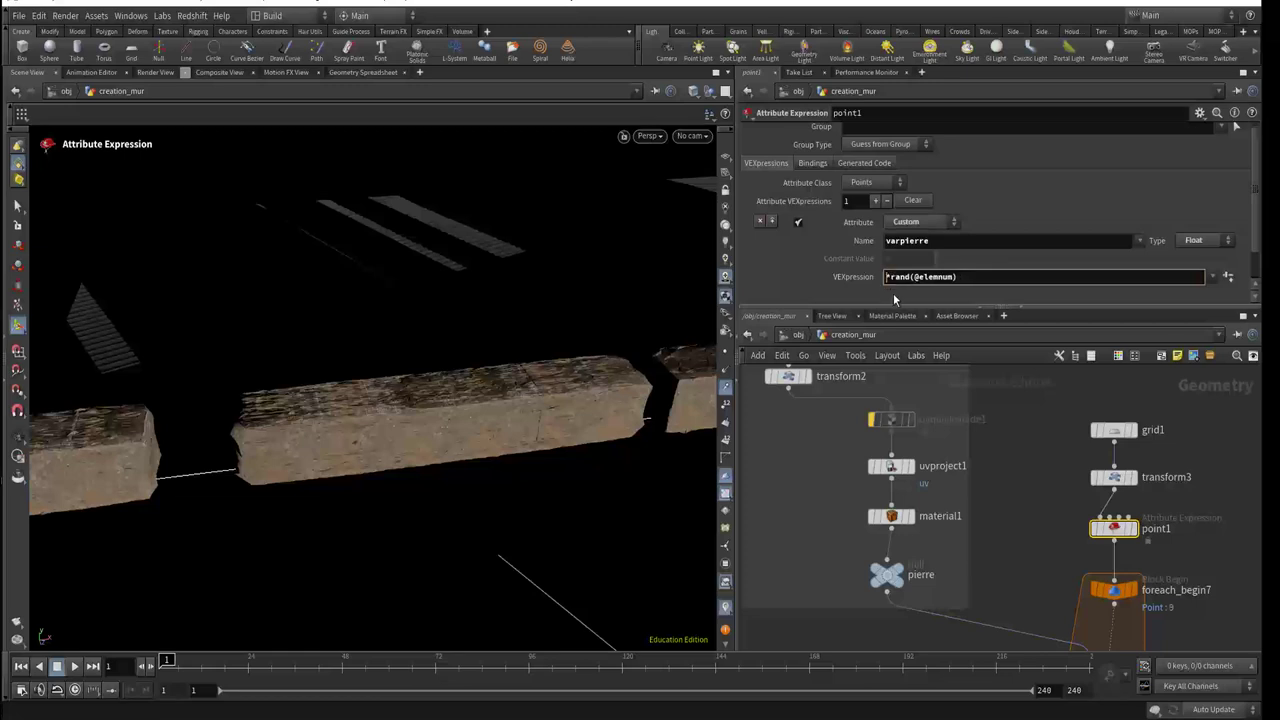
{"action": "key", "text": "Return"}
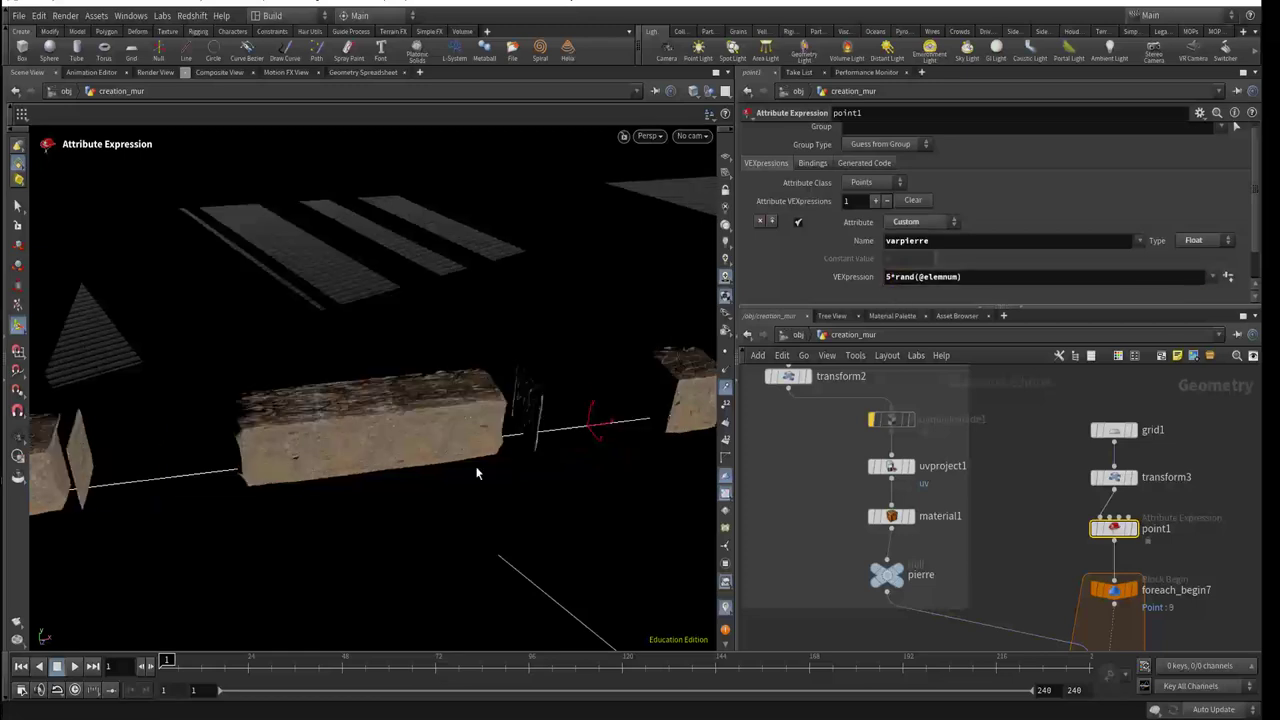
{"action": "key", "text": "Escape"}
{"action": "mouse_move", "coordinate": [514, 451]}
{"action": "left_mouse_down"}
{"action": "mouse_move", "coordinate": [355, 445]}
{"action": "mouse_move", "coordinate": [437, 423]}
{"action": "mouse_move", "coordinate": [428, 433]}
{"action": "left_mouse_up"}
{"action": "key", "text": "Return"}
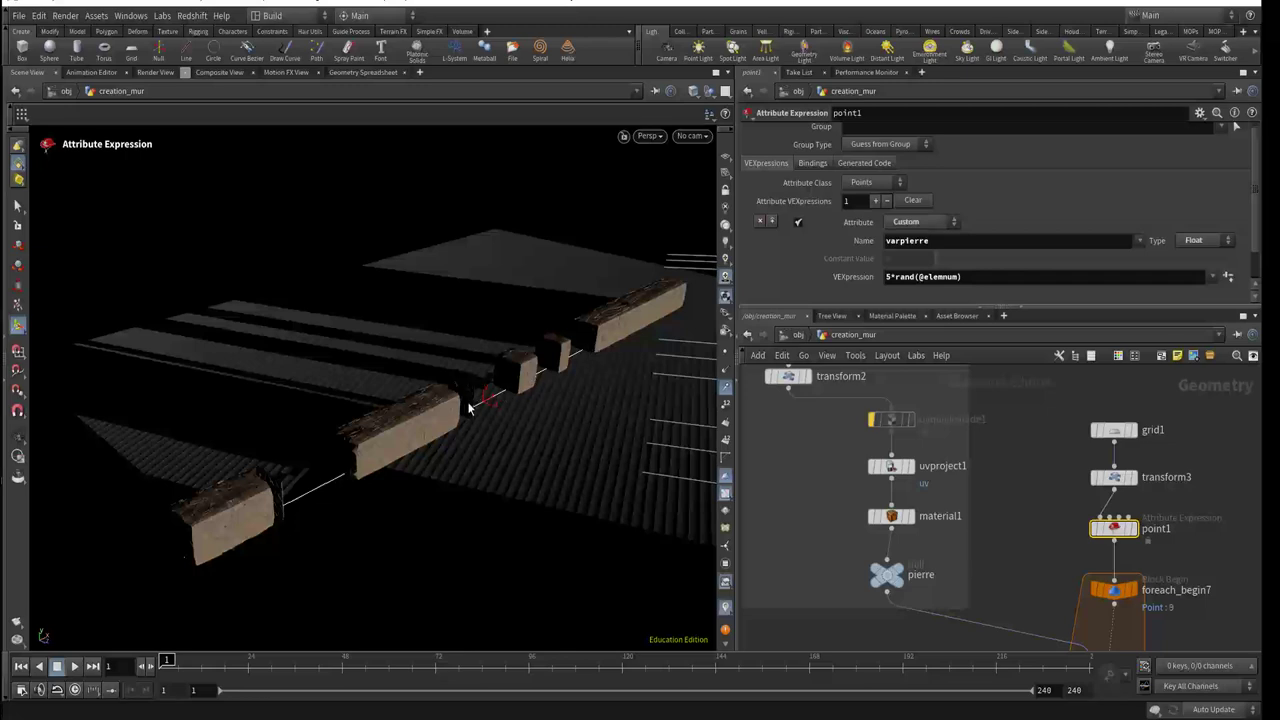
{"action": "key", "text": "Escape"}
{"action": "mouse_move", "coordinate": [428, 435]}
{"action": "left_mouse_down"}
{"action": "mouse_move", "coordinate": [386, 429]}
{"action": "mouse_move", "coordinate": [359, 404]}
{"action": "mouse_move", "coordinate": [286, 420]}
{"action": "left_mouse_up"}
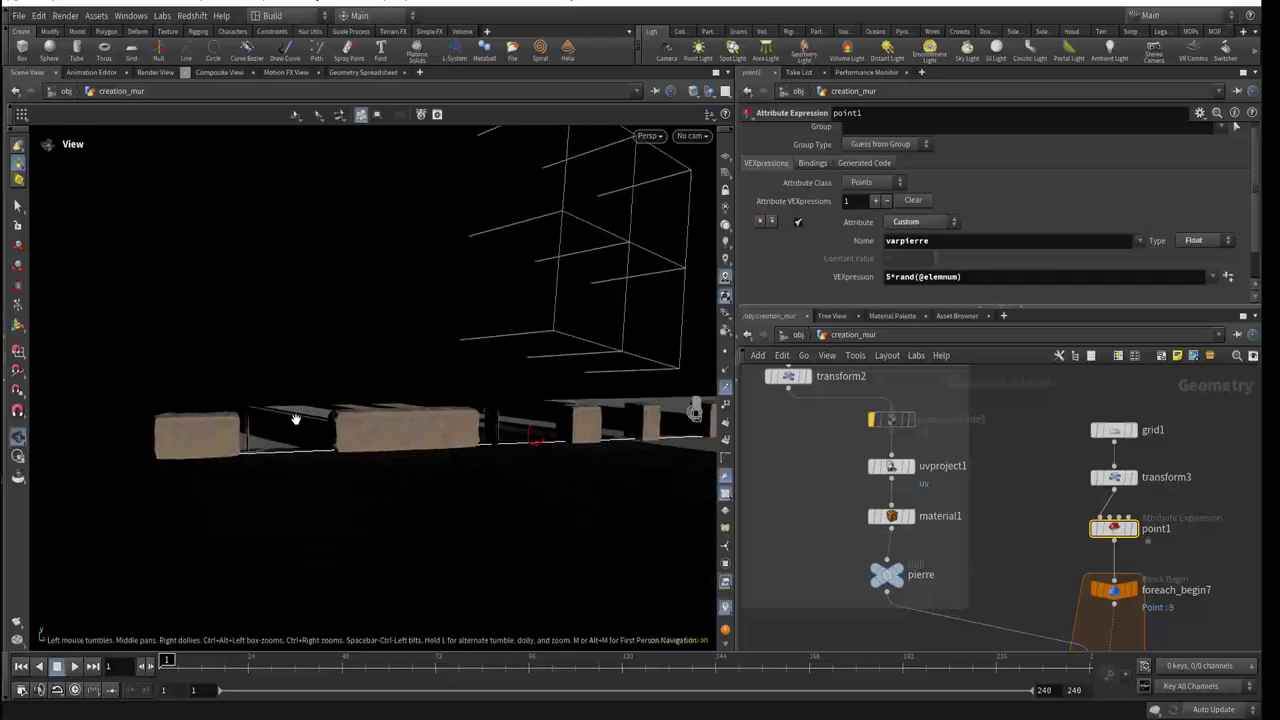
{"action": "mouse_move", "coordinate": [451, 449]}
{"action": "left_mouse_down"}
{"action": "mouse_move", "coordinate": [626, 485]}
{"action": "mouse_move", "coordinate": [611, 404]}
{"action": "mouse_move", "coordinate": [509, 457]}
{"action": "mouse_move", "coordinate": [513, 469]}
{"action": "left_mouse_up"}
{"action": "key", "text": "Return"}
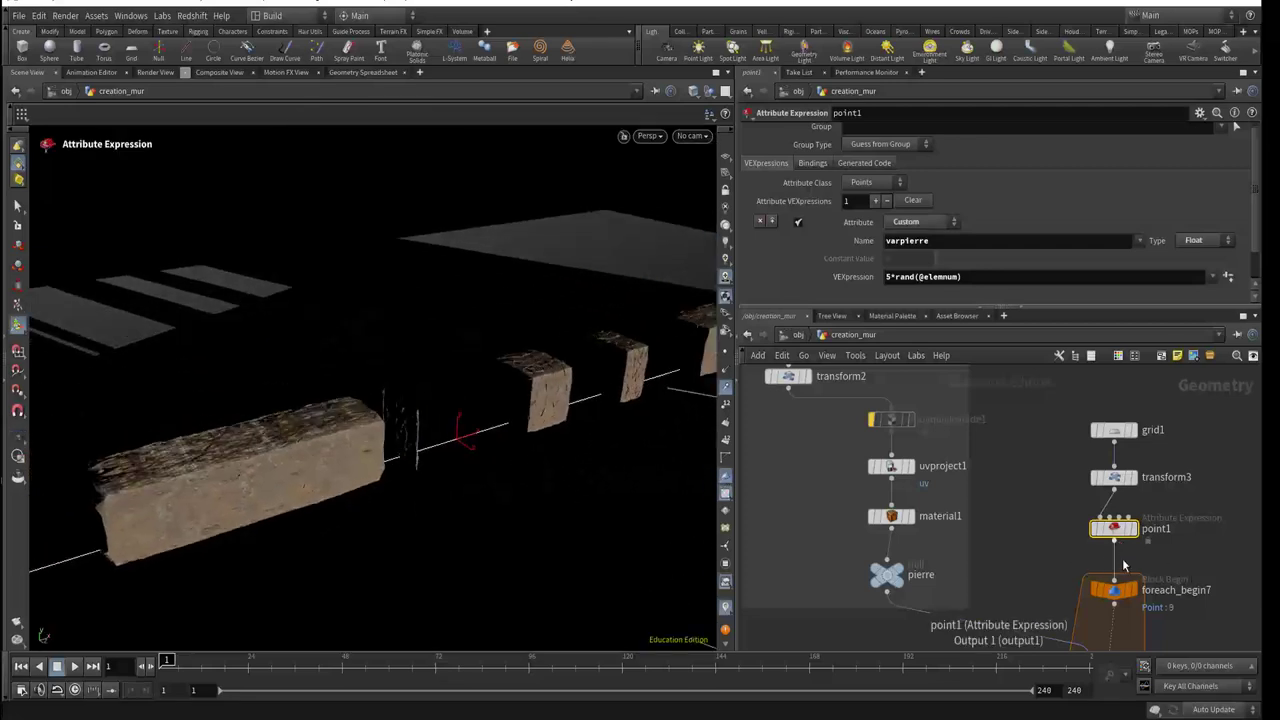
{"action": "middle_click_drag", "start_coordinate": [1041, 551], "coordinate": [1013, 439]}
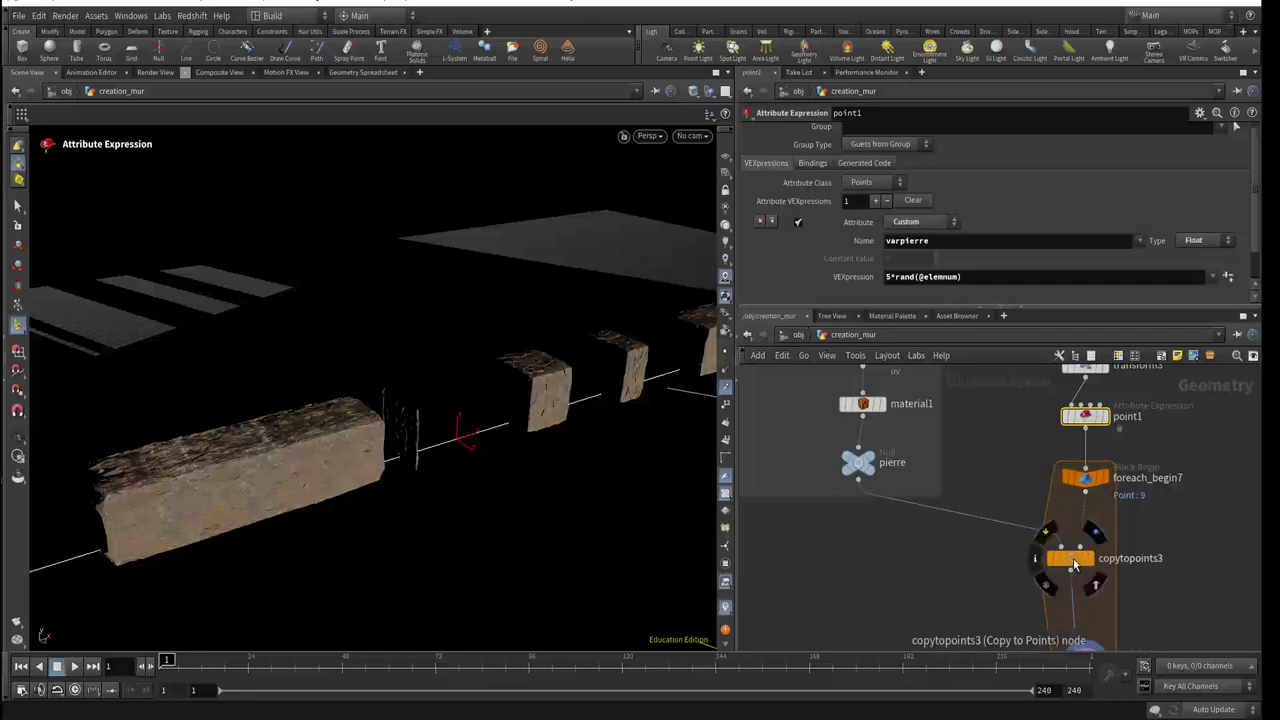
{"action": "middle_click_drag", "start_coordinate": [1000, 474], "coordinate": [1033, 545]}
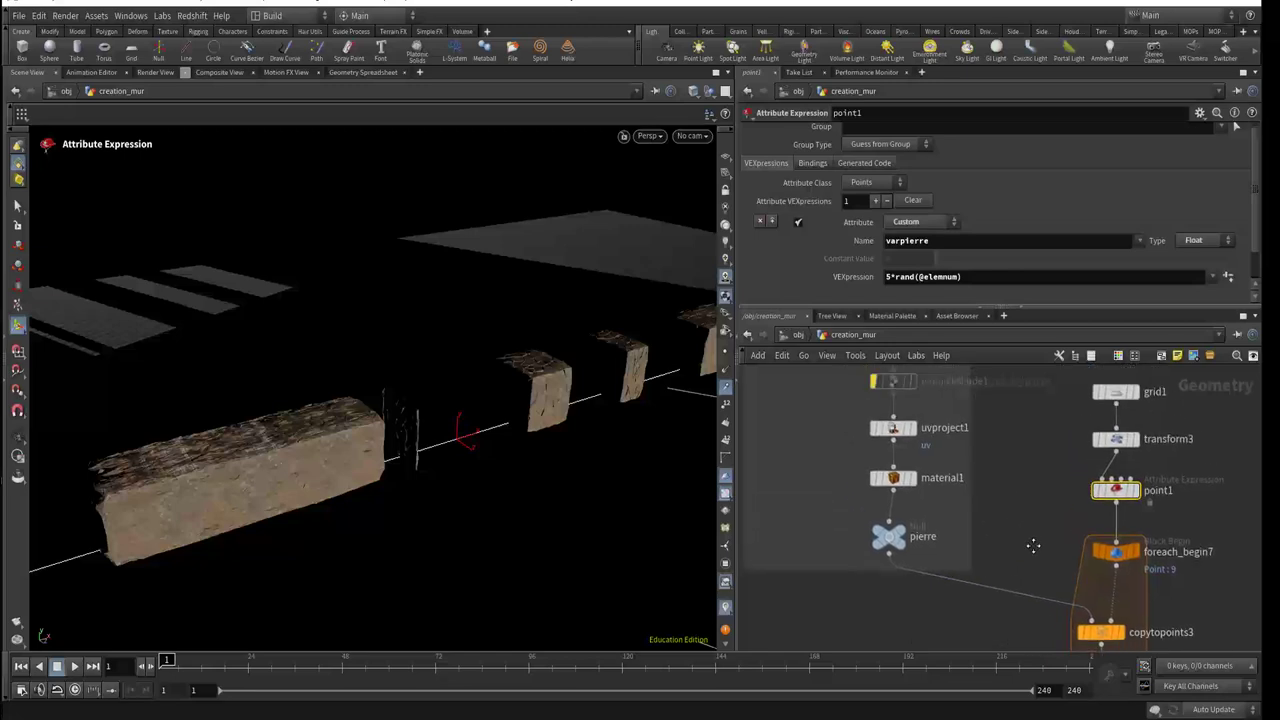
{"action": "mouse_move", "coordinate": [1115, 552]}
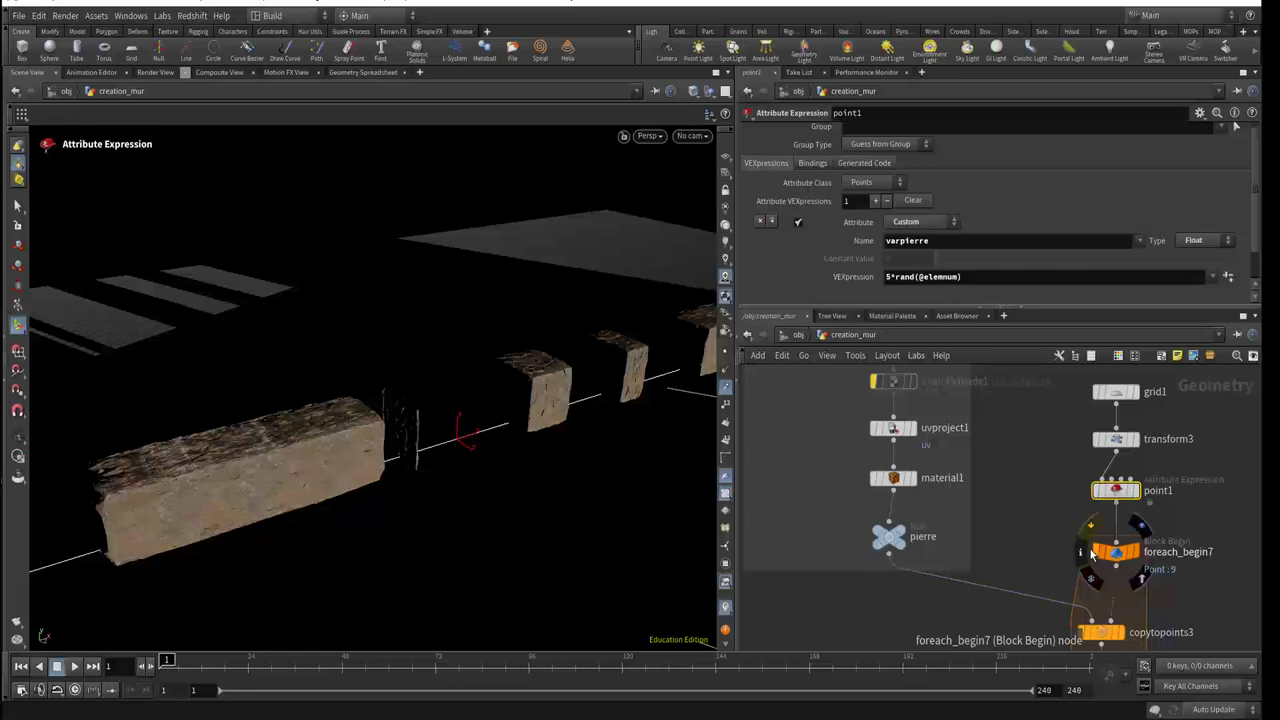
Step: Add the missing quote before varpierre in transform2's Scale X point() expression
{"action": "middle_click_drag", "start_coordinate": [1022, 477], "coordinate": [1094, 608]}
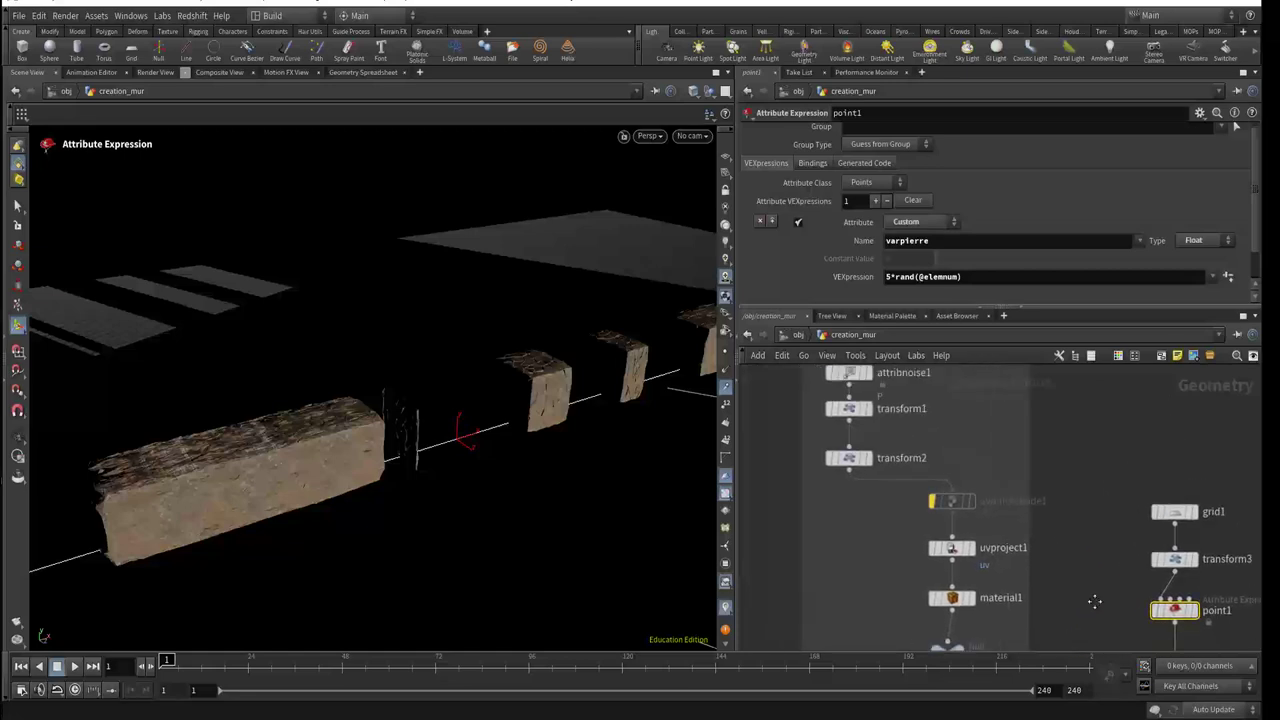
{"action": "left_click", "coordinate": [861, 421]}
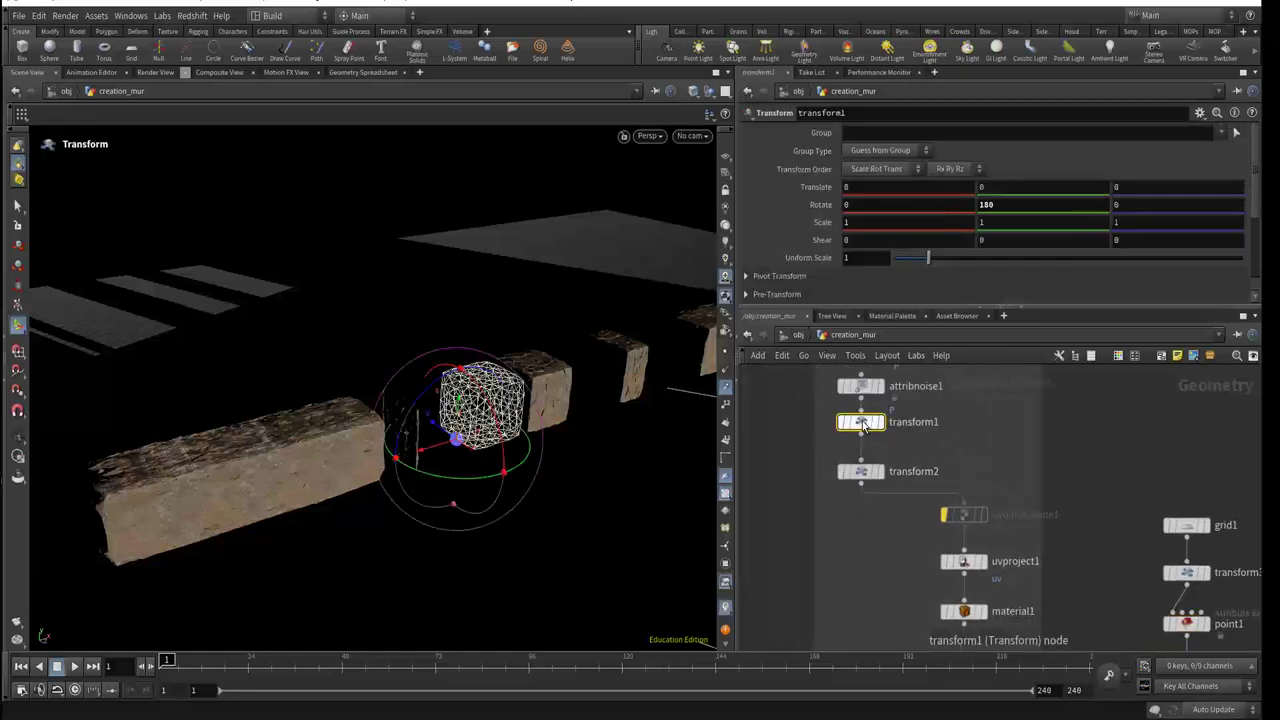
{"action": "left_click", "coordinate": [862, 471]}
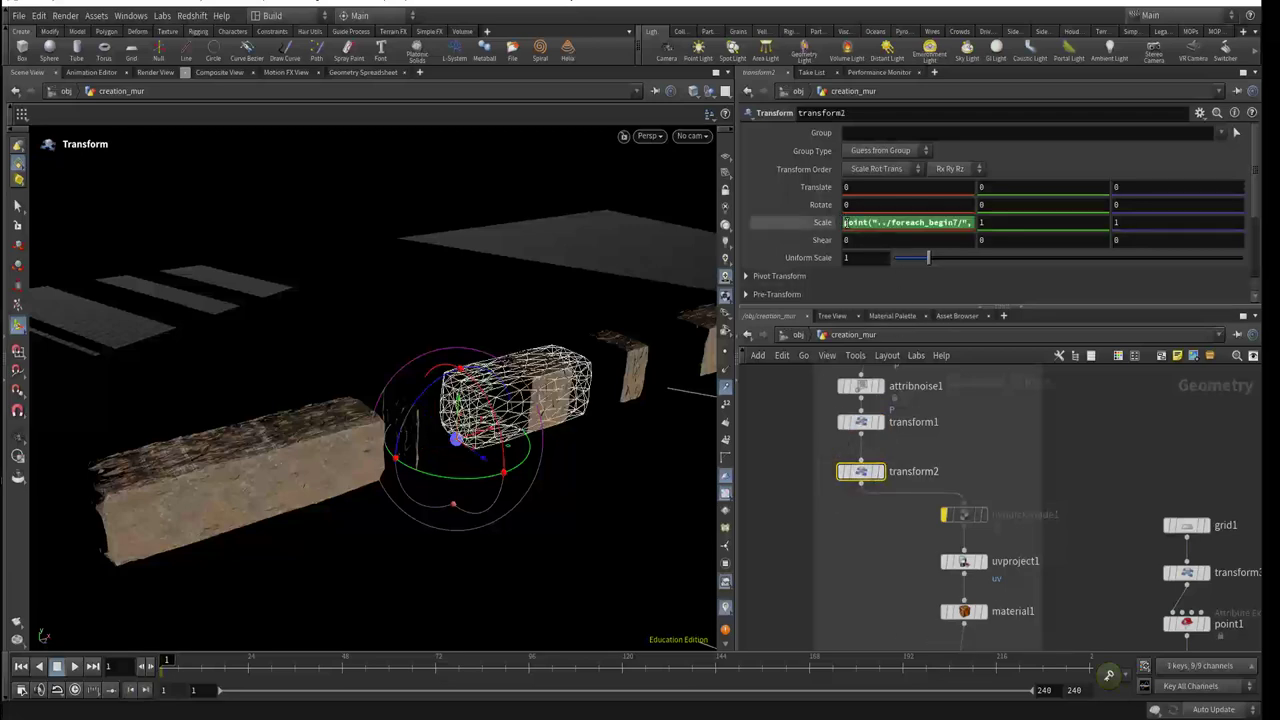
{"action": "left_click", "coordinate": [847, 222]}
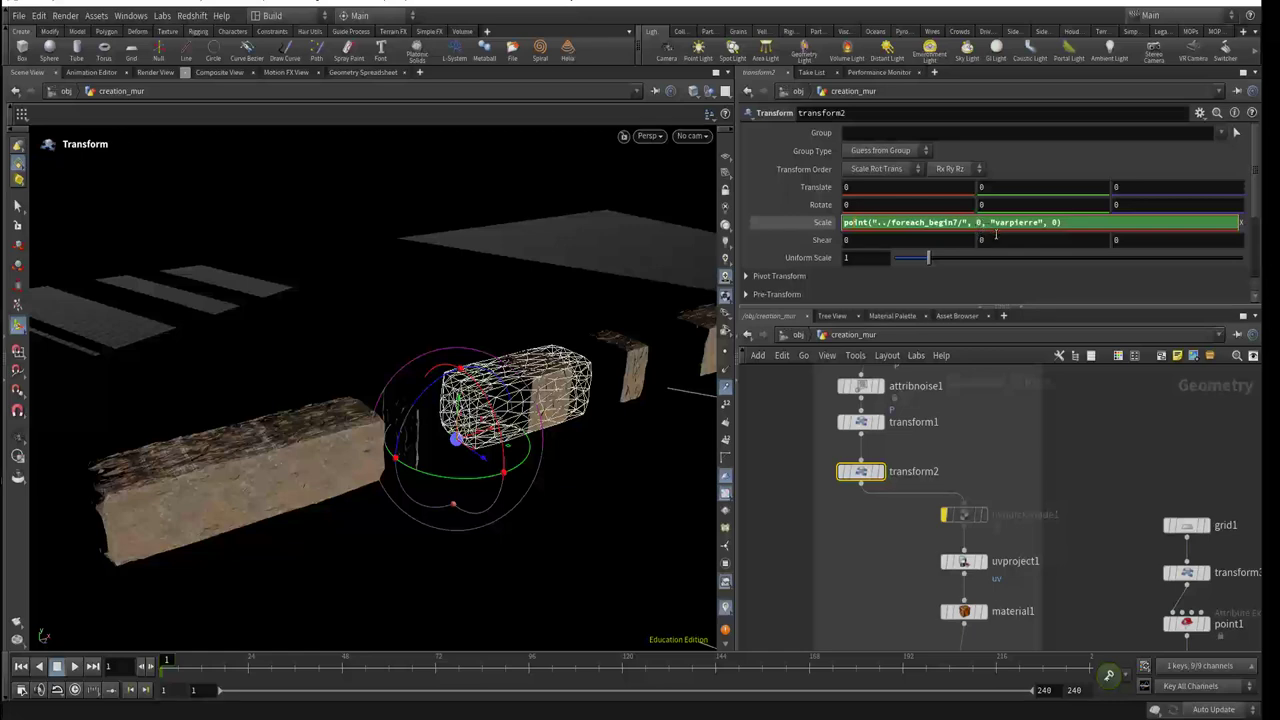
{"action": "left_click", "coordinate": [992, 222]}
{"action": "type", "text": "\""}
{"action": "left_click_drag", "start_coordinate": [843, 222], "coordinate": [1073, 223]}
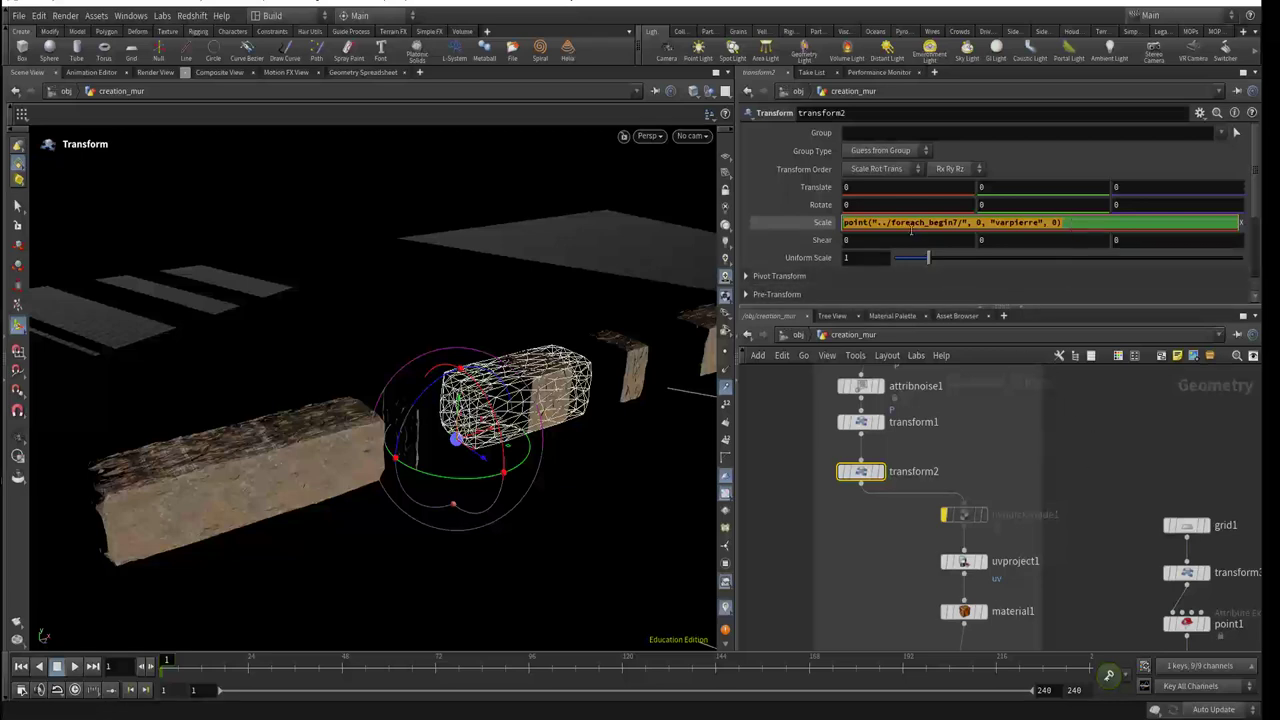
{"action": "left_click", "coordinate": [867, 239]}
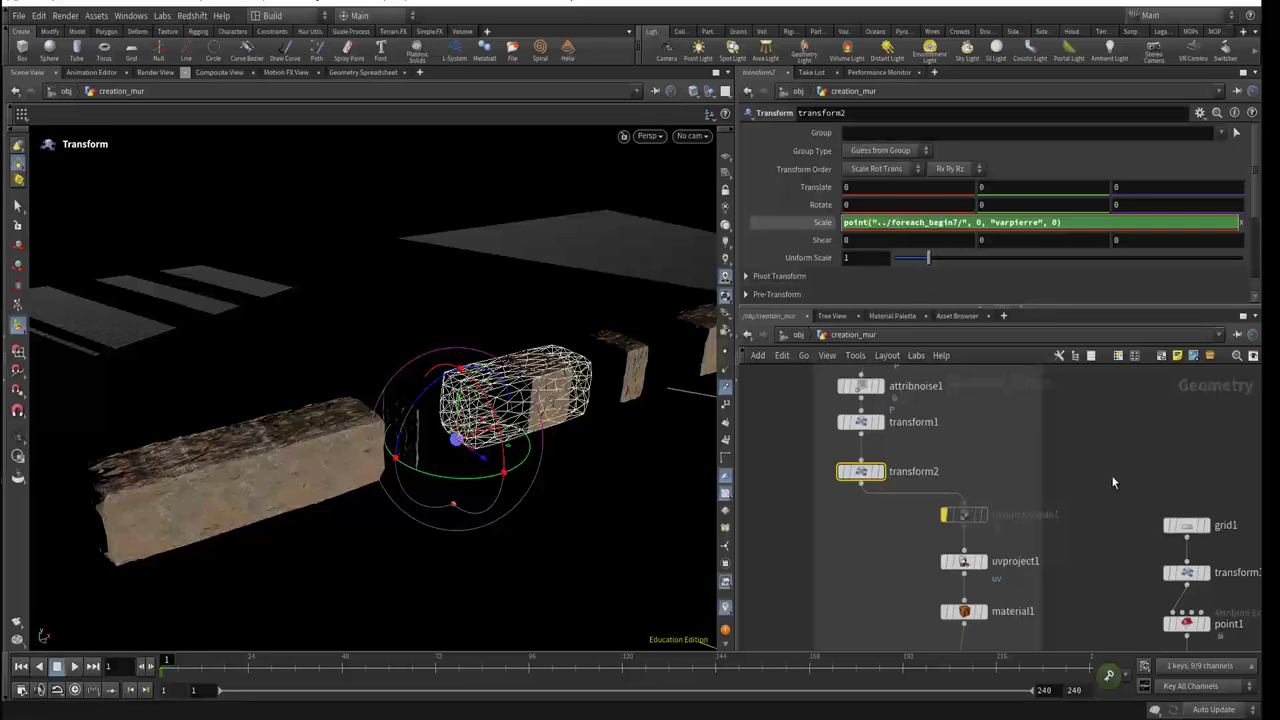
{"action": "mouse_move", "coordinate": [1104, 524]}
{"action": "middle_mouse_down"}
{"action": "mouse_move", "coordinate": [990, 412]}
{"action": "mouse_move", "coordinate": [969, 371]}
{"action": "middle_mouse_up"}
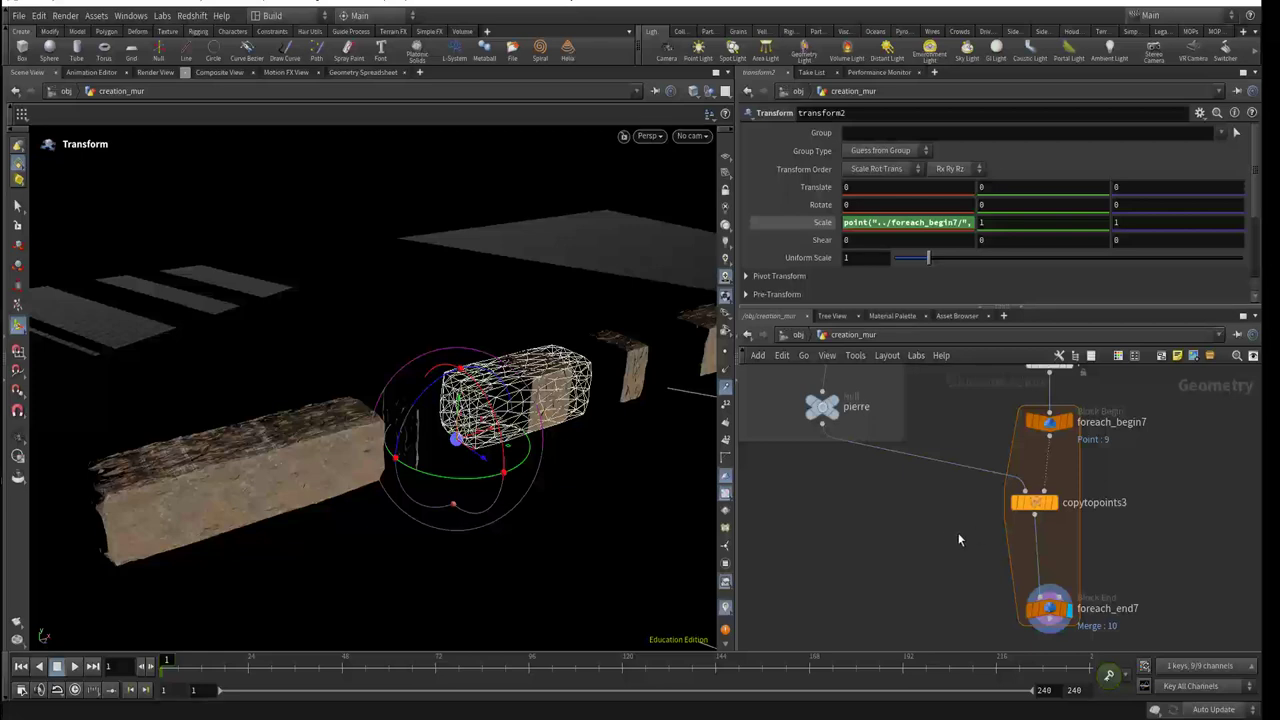
Step: Start wrapping point1's varpierre expression in fit01 by typing *fit01()
{"action": "middle_click_drag", "start_coordinate": [953, 500], "coordinate": [963, 560]}
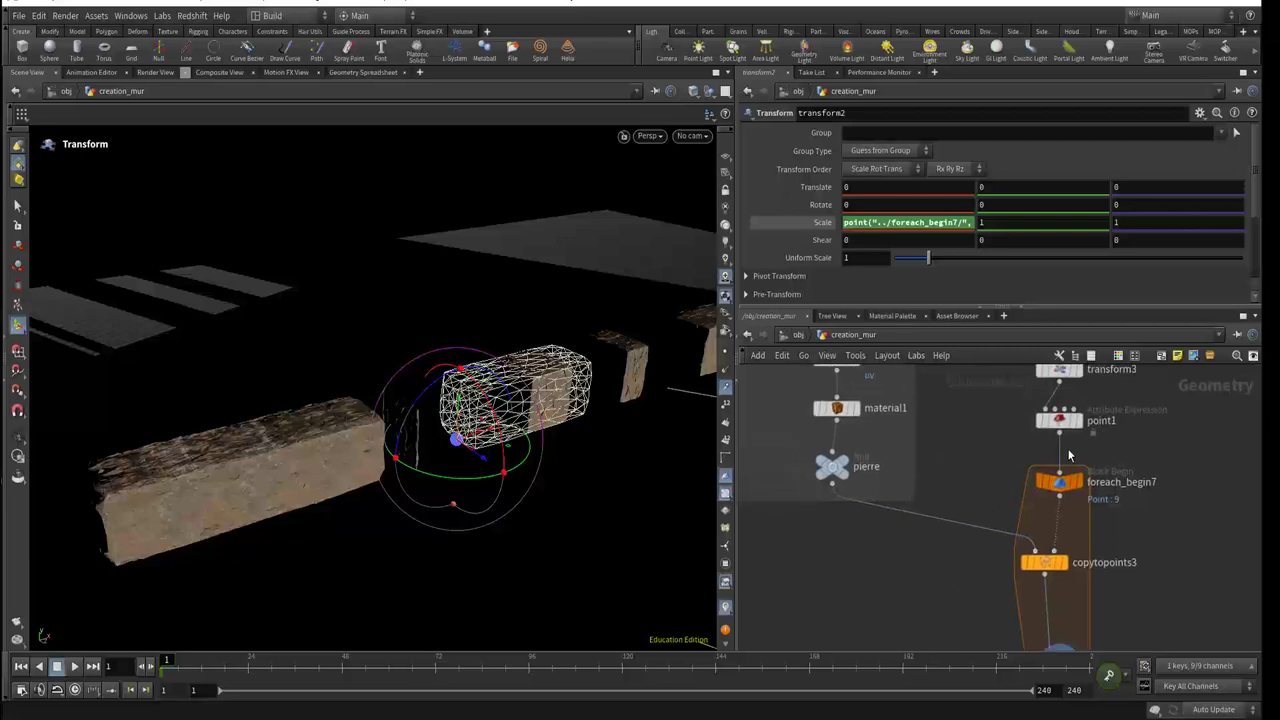
{"action": "middle_click_drag", "start_coordinate": [1068, 455], "coordinate": [1058, 513]}
{"action": "left_click", "coordinate": [1030, 480]}
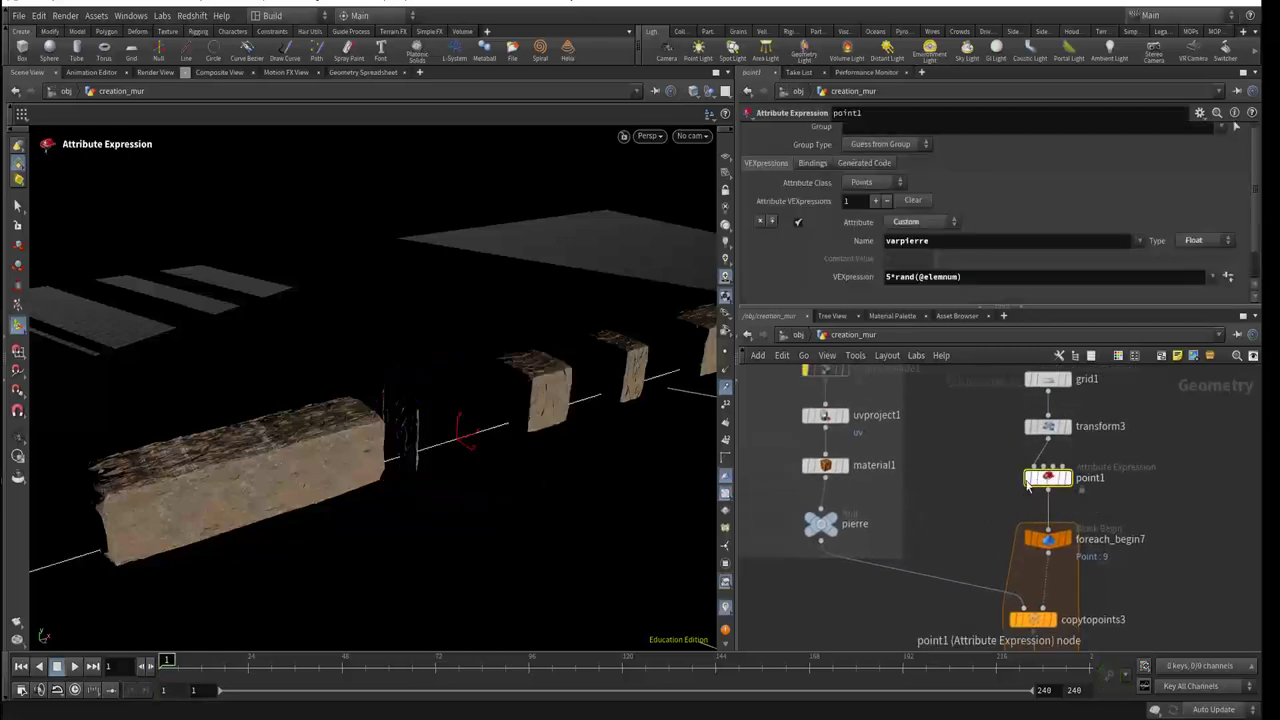
{"action": "left_click", "coordinate": [887, 277]}
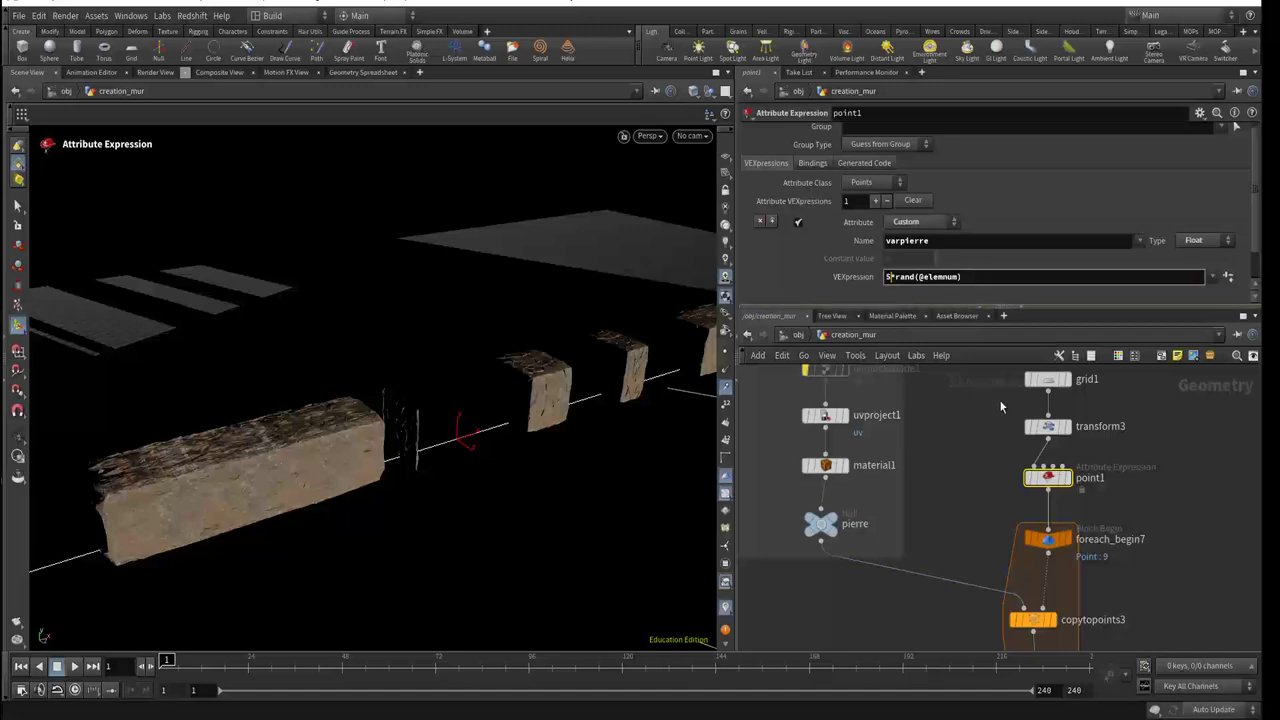
{"action": "type", "text": "*f"}
{"action": "type", "text": "it"}
{"action": "type", "text": "01"}
{"action": "type", "text": "("}
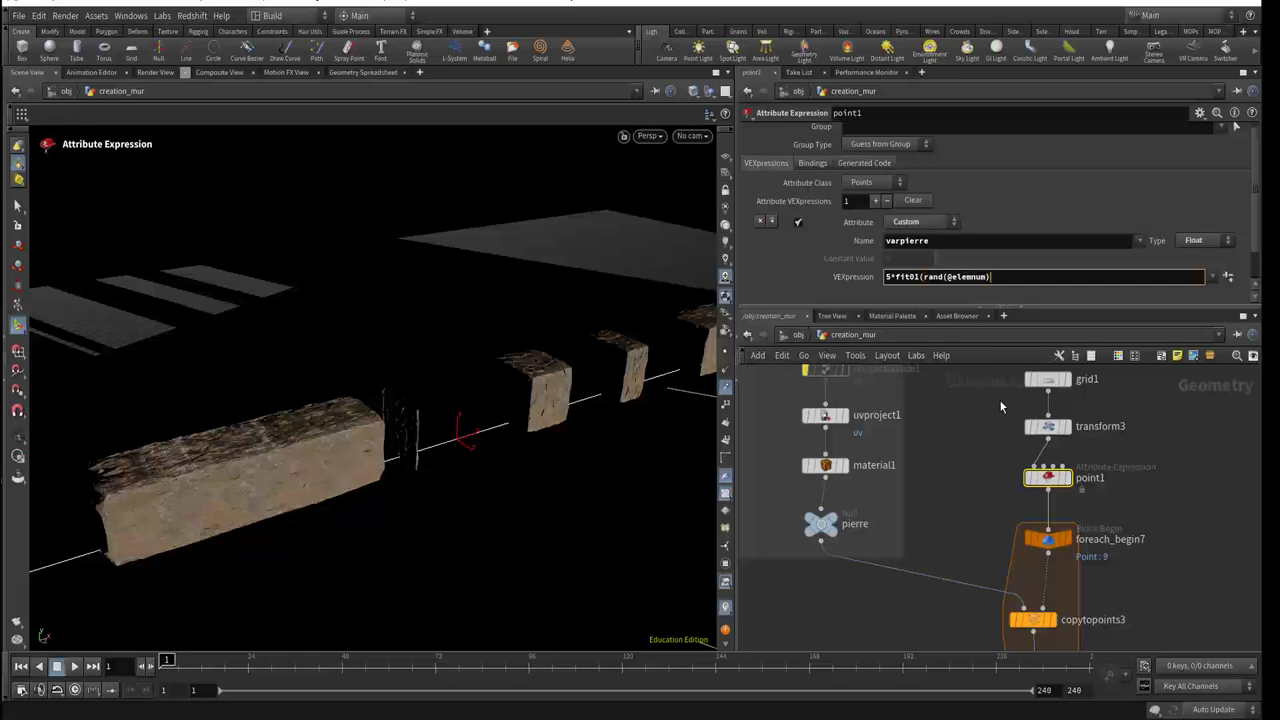
{"action": "type", "text": ")"}
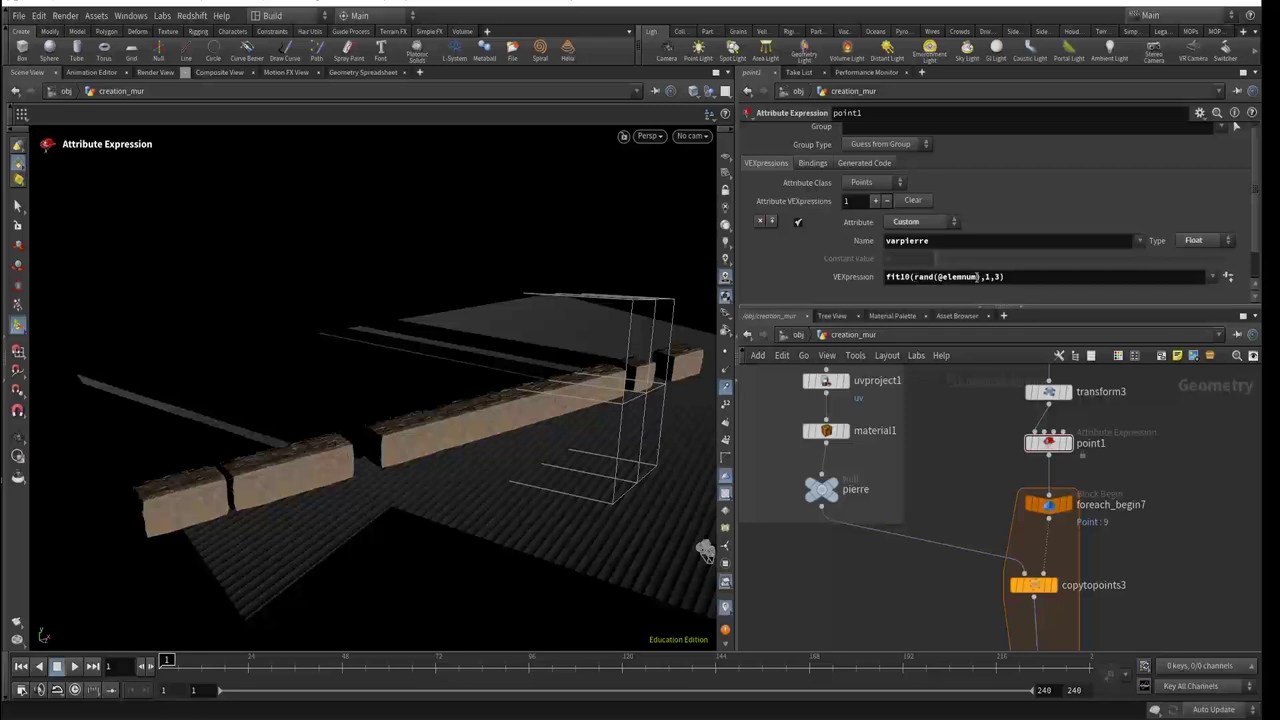
Step: Close the rand() call and change the fit range's upper value from 3 to 2
{"action": "left_click", "coordinate": [975, 277]}
{"action": "type", "text": ")"}
{"action": "left_click", "coordinate": [987, 276]}
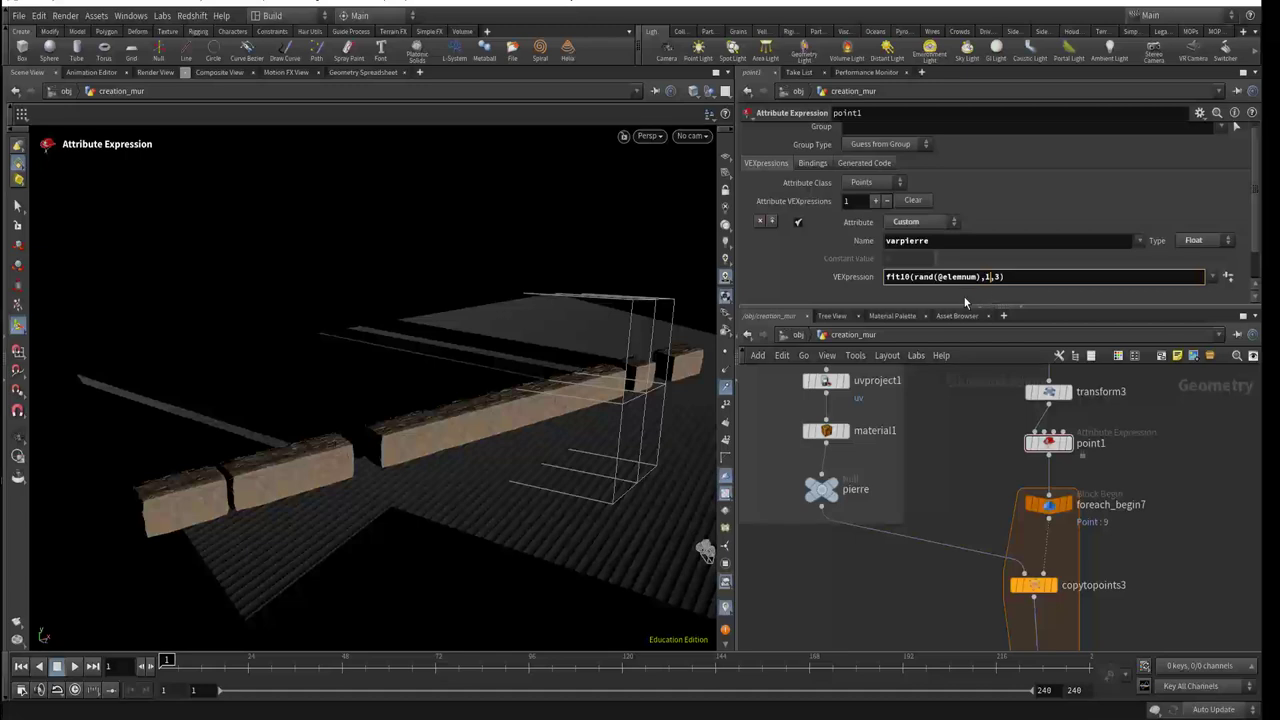
{"action": "key", "text": "Right"}
{"action": "key", "text": "Right"}
{"action": "key", "text": "BackSpace"}
{"action": "type", "text": "2"}
{"action": "key", "text": "Return"}
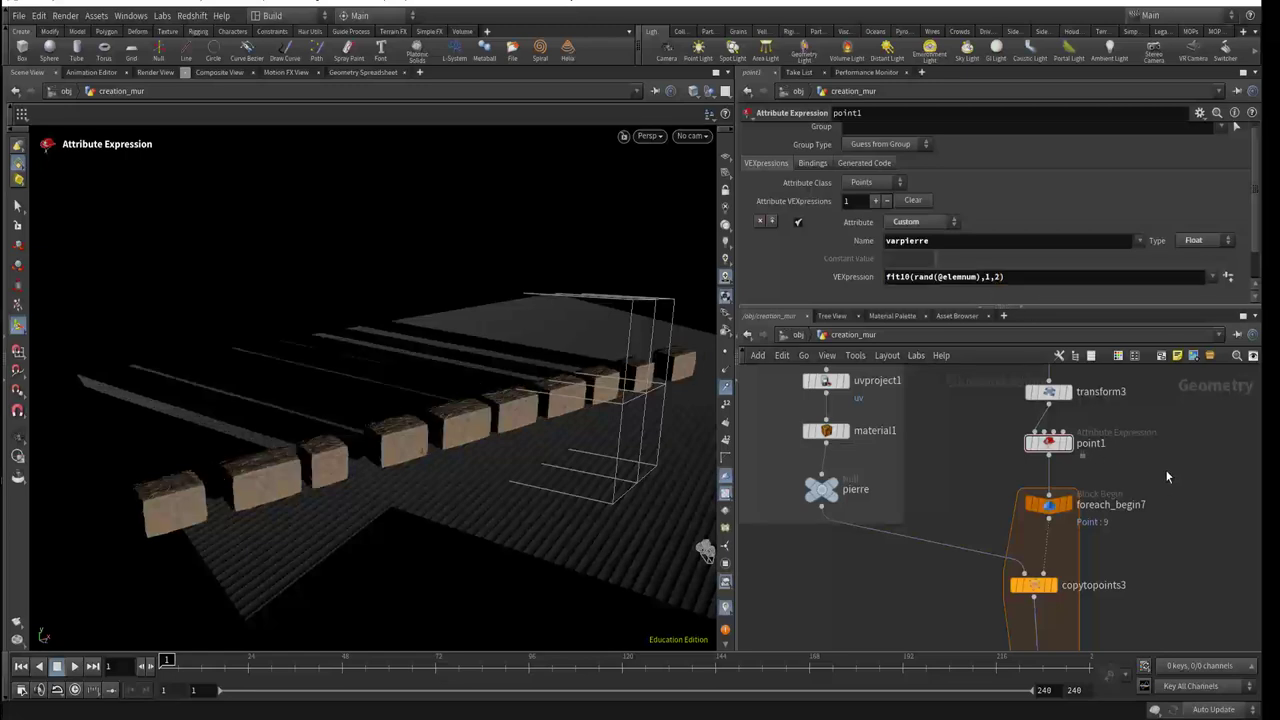
Step: Orbit the viewport to inspect the shorter, separated stone blocks
{"action": "key", "text": "Escape"}
{"action": "mouse_move", "coordinate": [477, 549]}
{"action": "left_mouse_down"}
{"action": "mouse_move", "coordinate": [486, 471]}
{"action": "mouse_move", "coordinate": [557, 449]}
{"action": "mouse_move", "coordinate": [514, 431]}
{"action": "mouse_move", "coordinate": [508, 414]}
{"action": "left_mouse_up"}
{"action": "key", "text": "Return"}
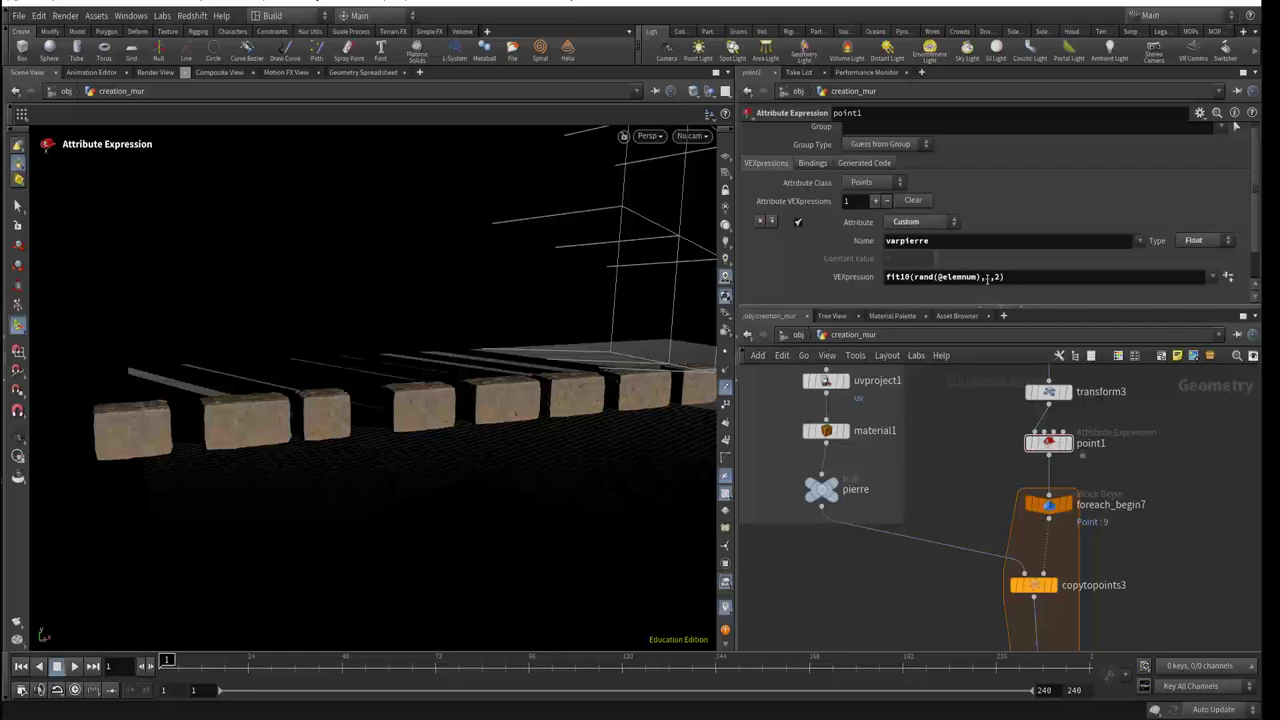
{"action": "key", "text": "Escape"}
{"action": "mouse_move", "coordinate": [466, 432]}
{"action": "left_mouse_down"}
{"action": "mouse_move", "coordinate": [489, 437]}
{"action": "mouse_move", "coordinate": [503, 469]}
{"action": "mouse_move", "coordinate": [531, 460]}
{"action": "mouse_move", "coordinate": [471, 423]}
{"action": "mouse_move", "coordinate": [529, 434]}
{"action": "mouse_move", "coordinate": [552, 457]}
{"action": "left_mouse_up"}
{"action": "key", "text": "Return"}
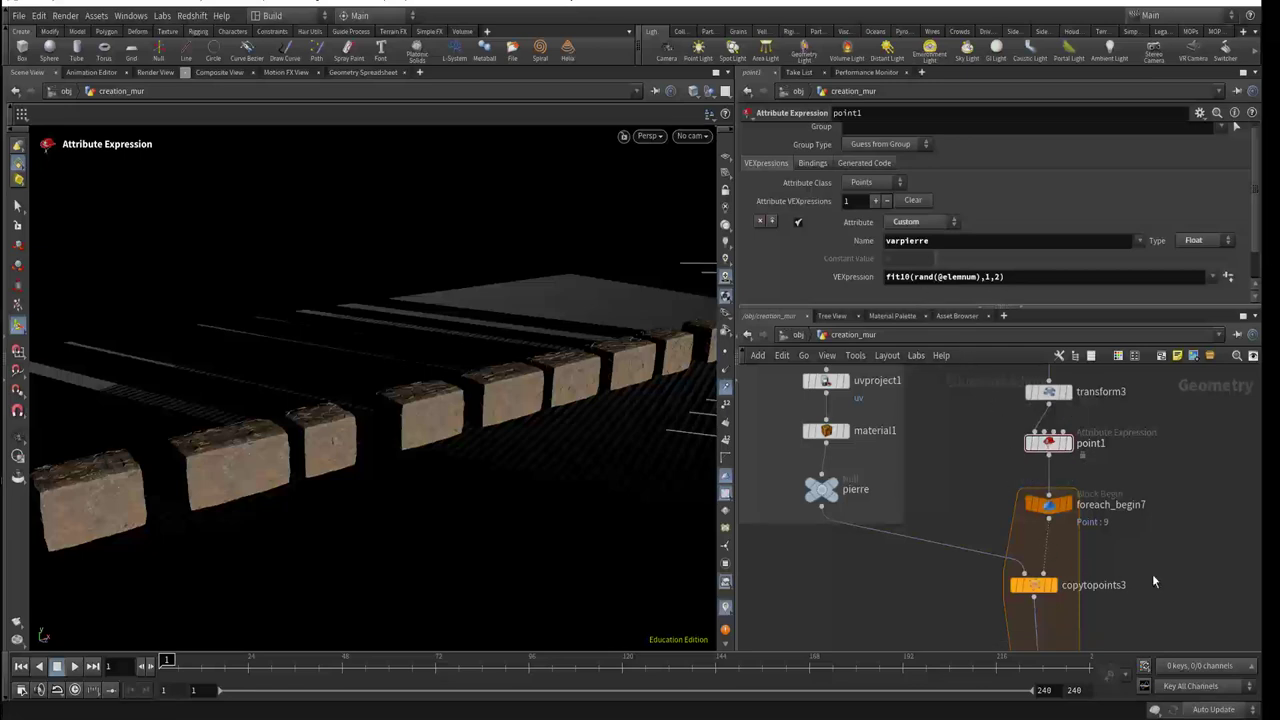
Step: Nudge copytopoints3 left inside the for-each loop and zoom out over the network
{"action": "middle_click_drag", "start_coordinate": [1152, 574], "coordinate": [1148, 476]}
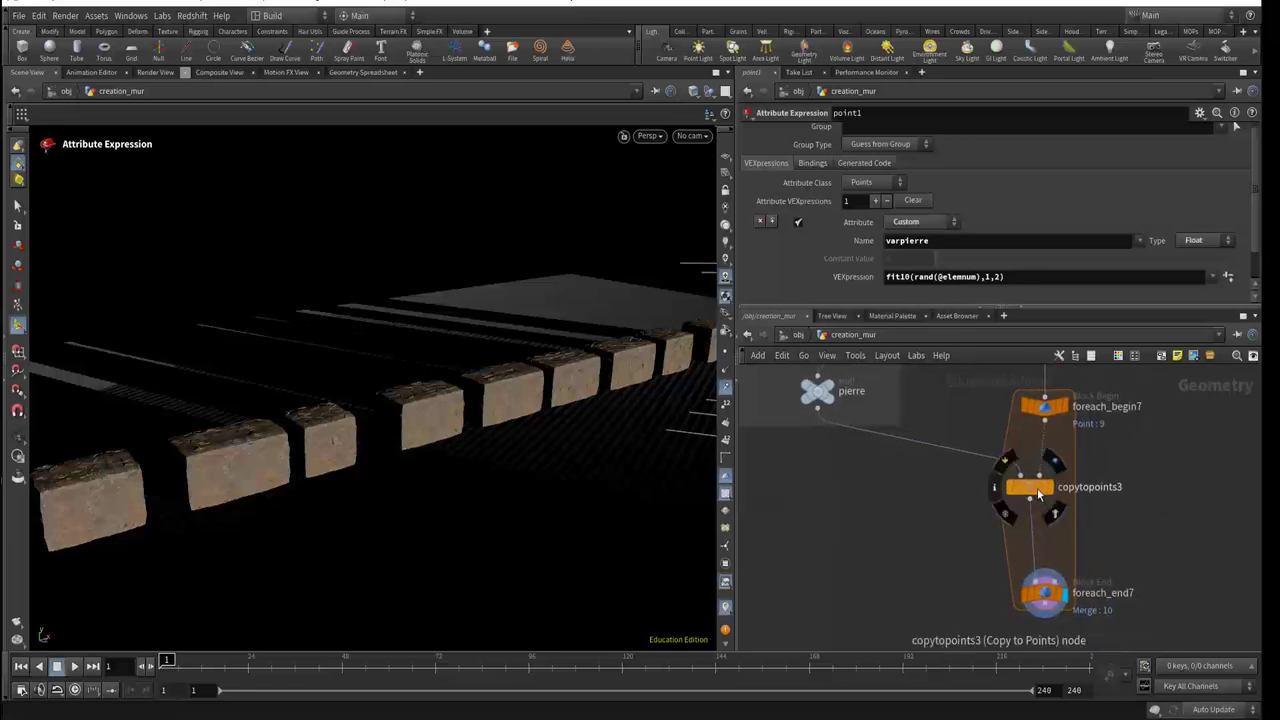
{"action": "left_click_drag", "start_coordinate": [1037, 488], "coordinate": [1019, 490]}
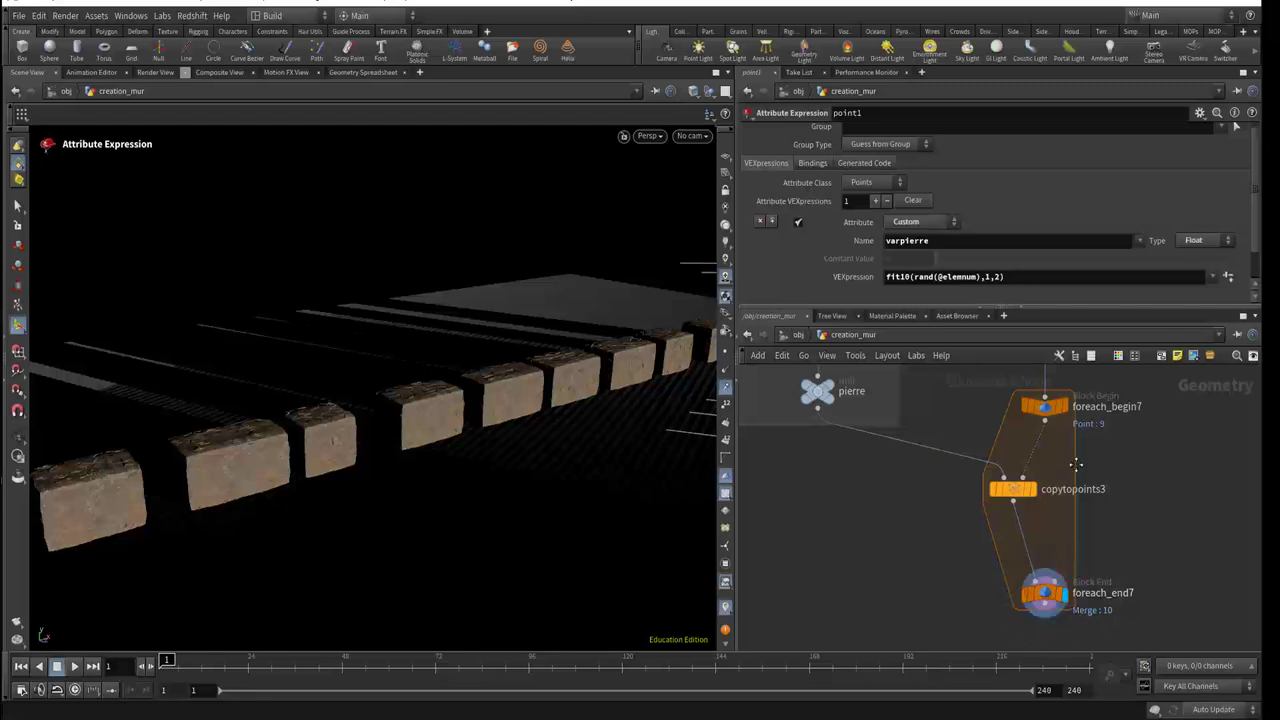
{"action": "middle_click_drag", "start_coordinate": [1076, 464], "coordinate": [1076, 522]}
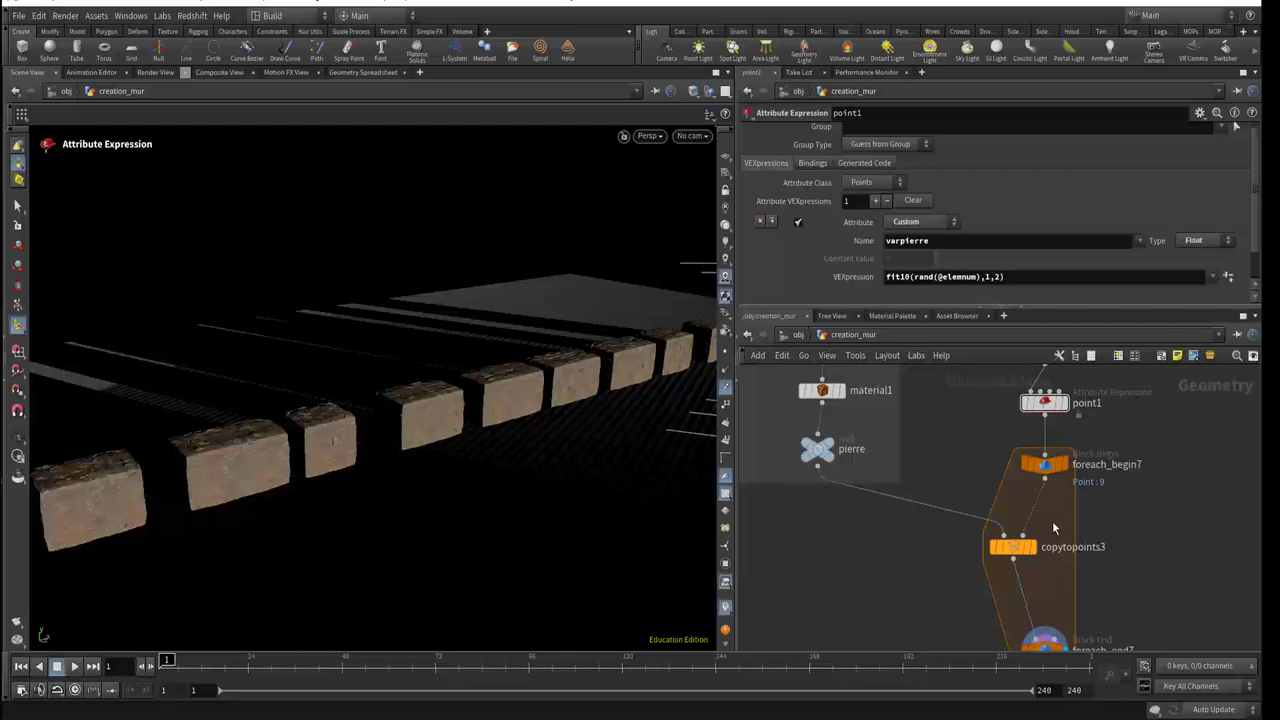
{"action": "middle_click_drag", "start_coordinate": [1052, 521], "coordinate": [1030, 478]}
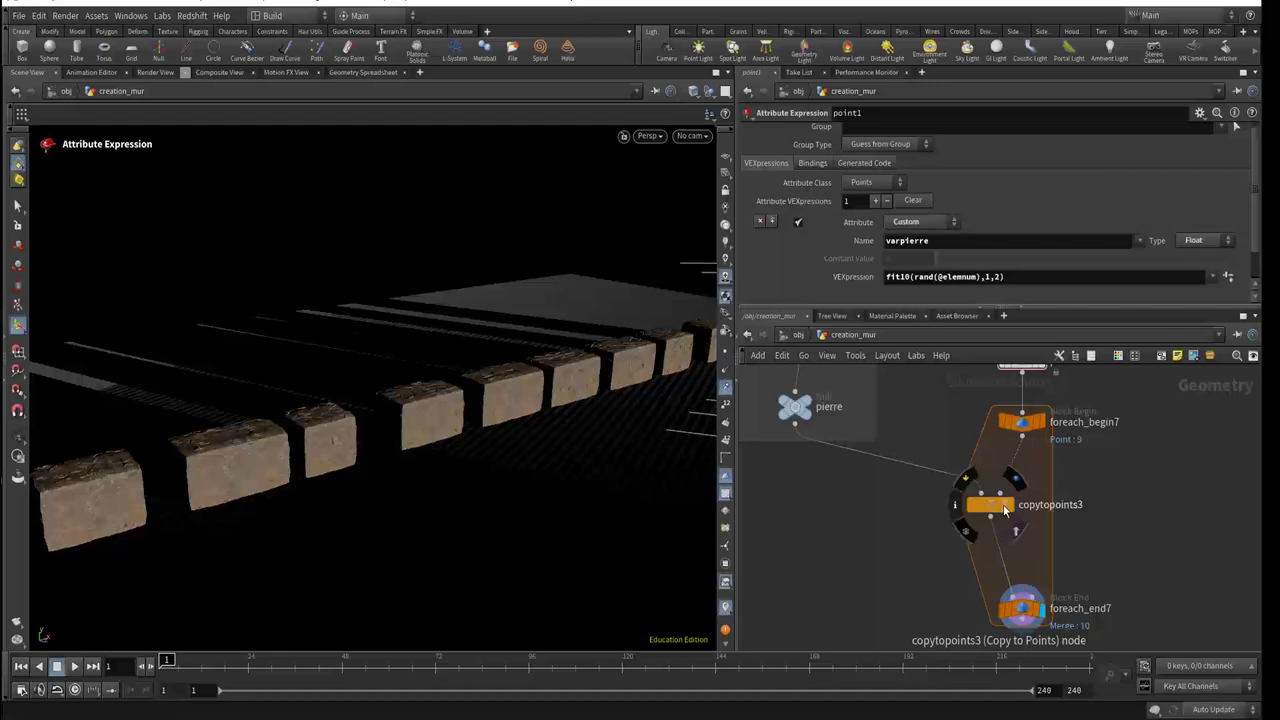
{"action": "mouse_move", "coordinate": [857, 532]}
{"action": "middle_mouse_down"}
{"action": "mouse_move", "coordinate": [938, 608]}
{"action": "mouse_move", "coordinate": [903, 591]}
{"action": "mouse_move", "coordinate": [894, 513]}
{"action": "middle_mouse_up"}
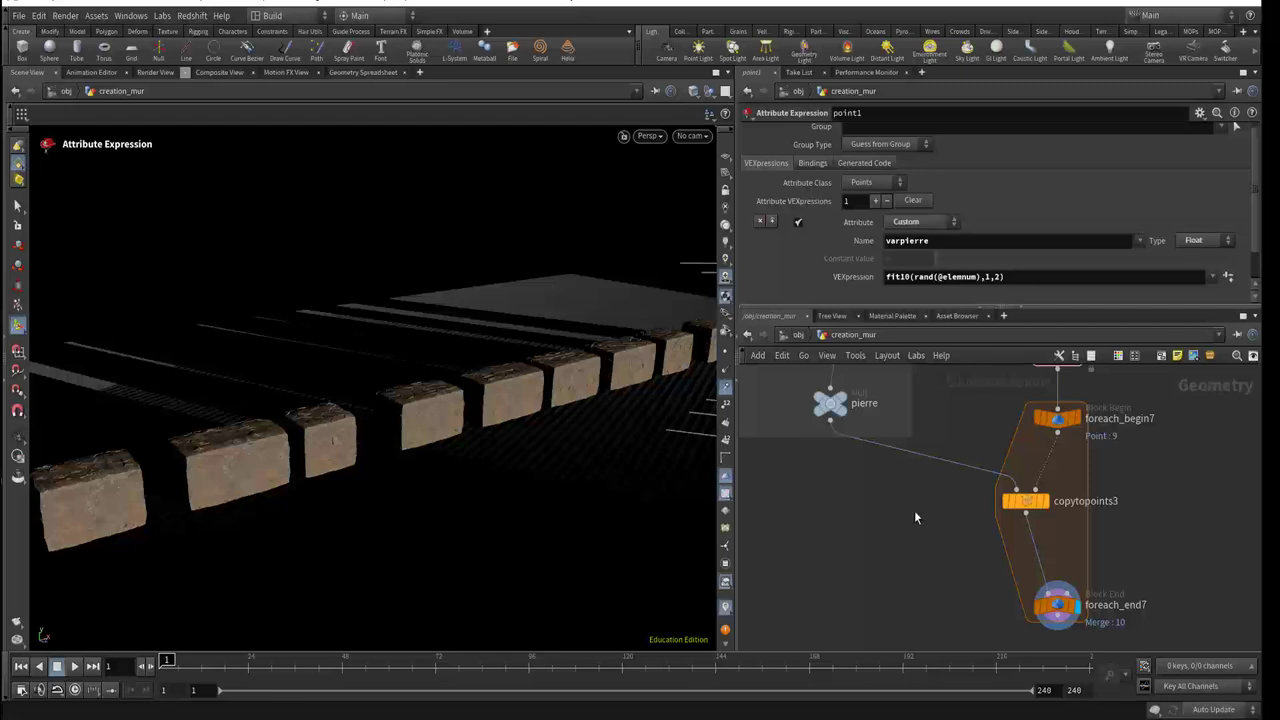
{"action": "scroll", "coordinate": [914, 510], "scroll_direction": "down", "scroll_amount": 2}
{"action": "middle_click_drag", "start_coordinate": [914, 510], "coordinate": [913, 543]}
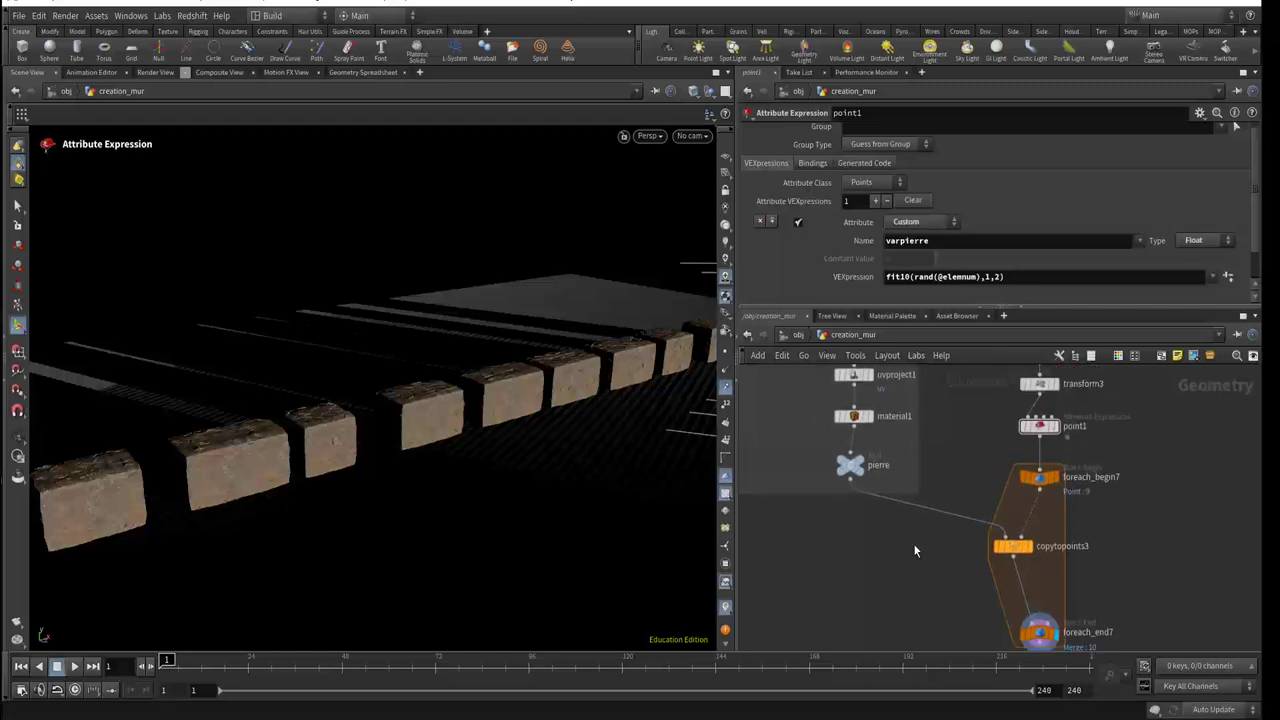